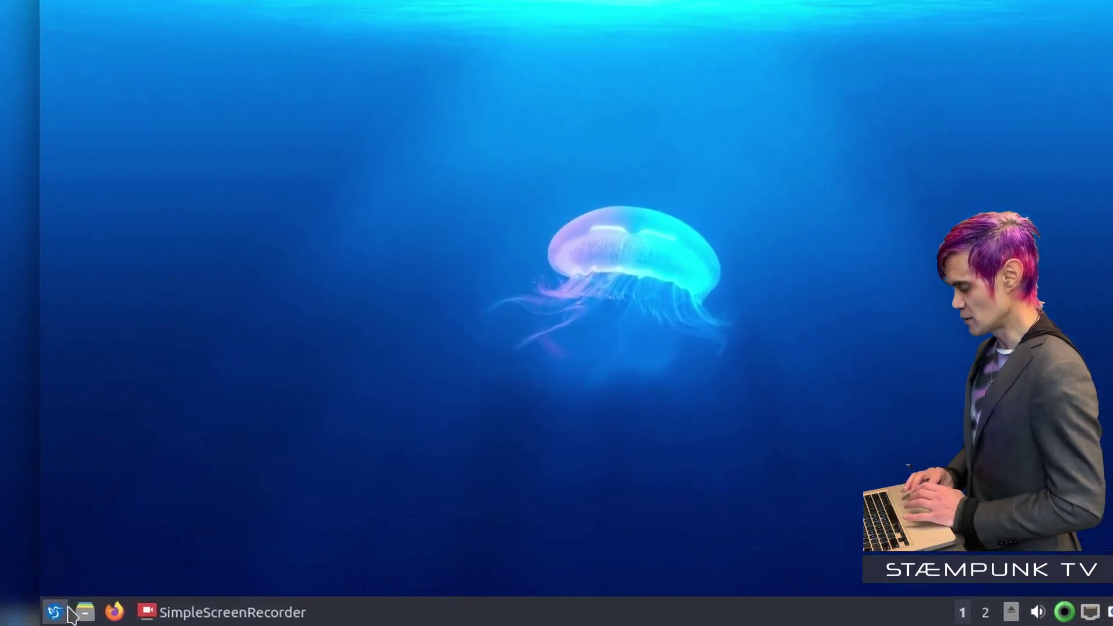
Open the Discover software centre and search it for "kvantum"
click(70, 612)
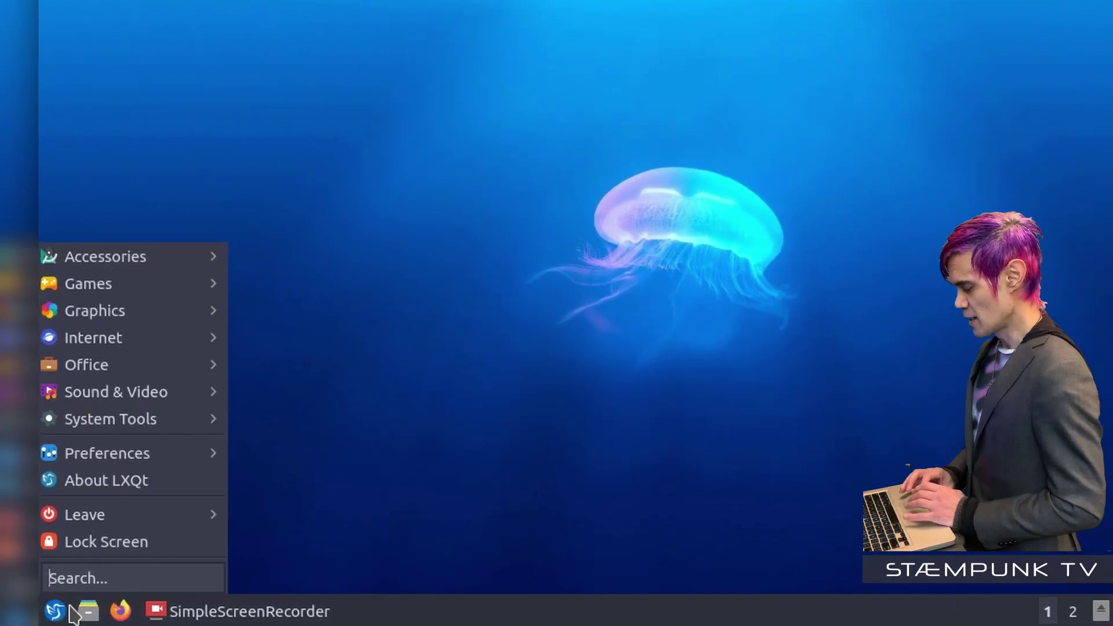
mouse_move(147, 426)
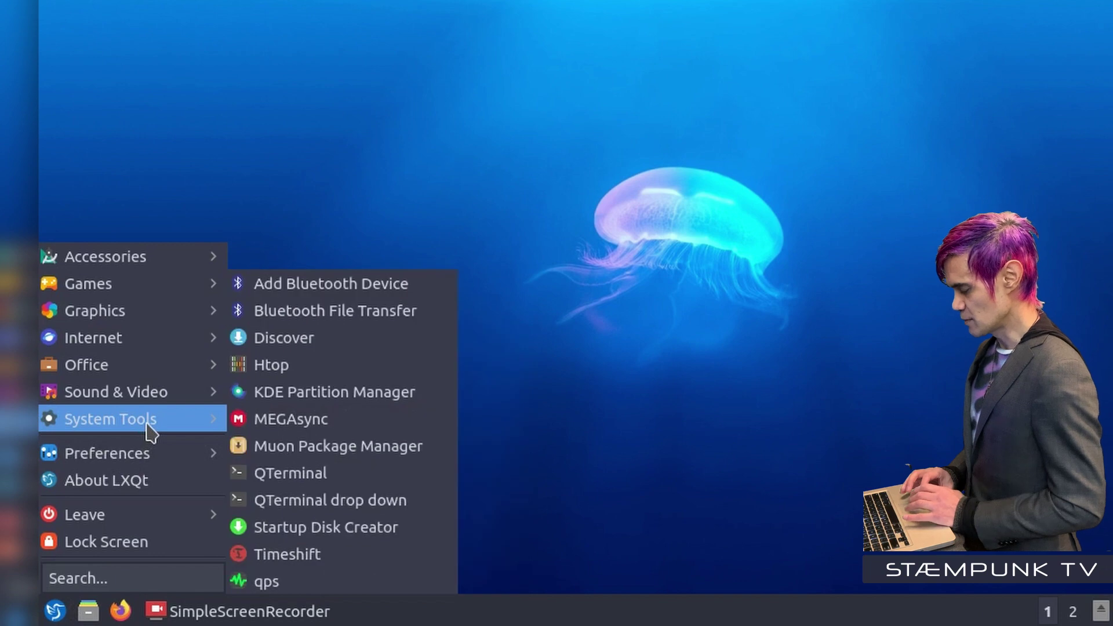
click(347, 341)
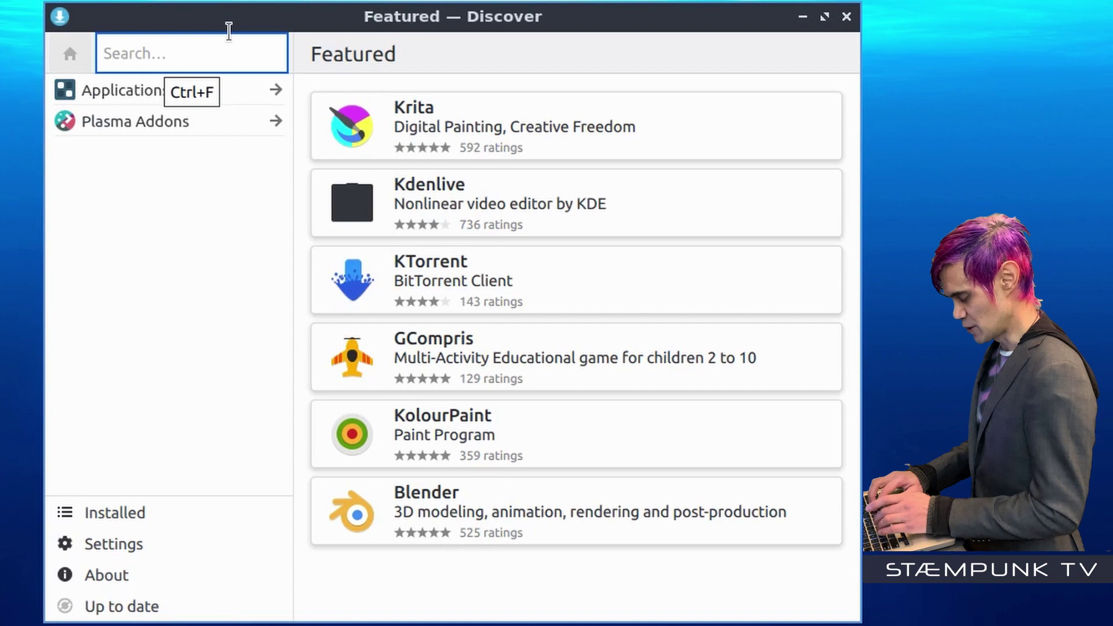
text(kvantum)
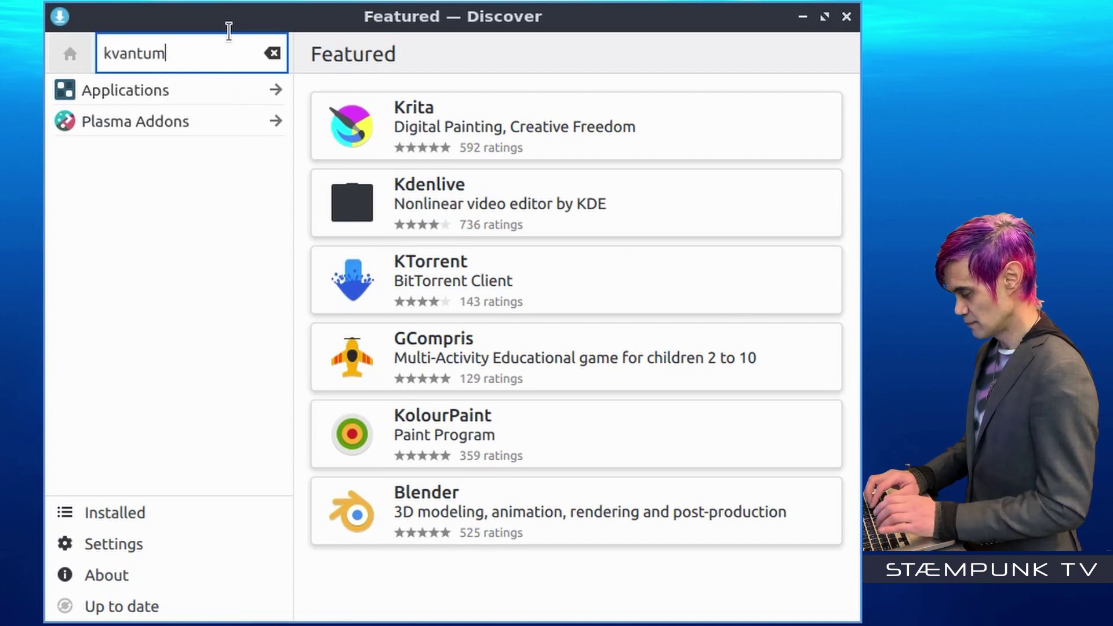
key(Return)
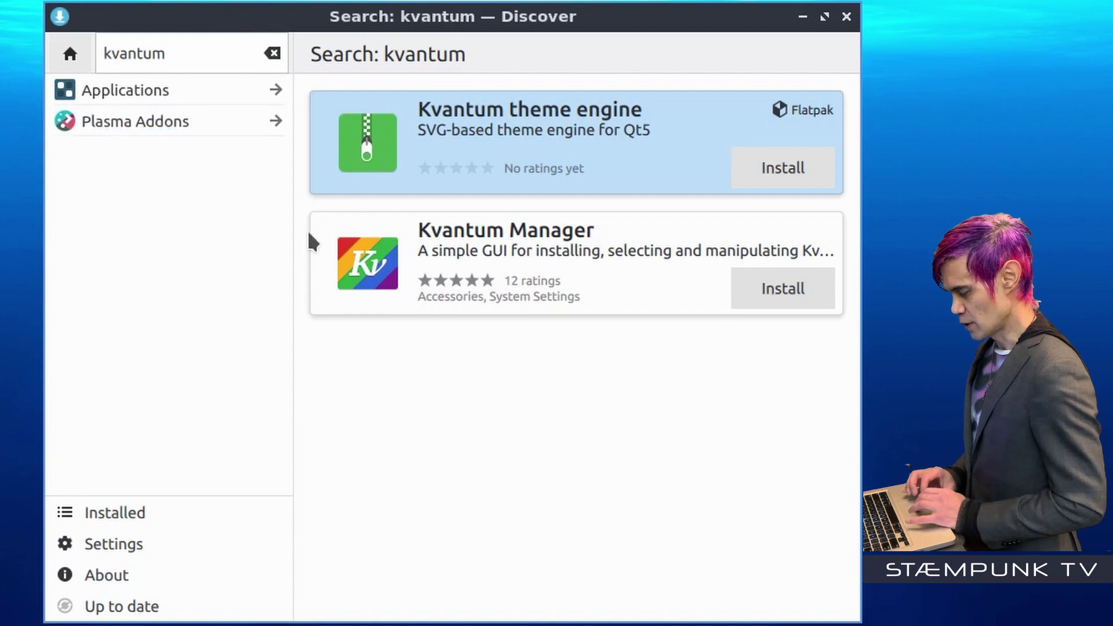
Install Kvantum Manager, authorise the installation with the account password, and close Discover
click(500, 262)
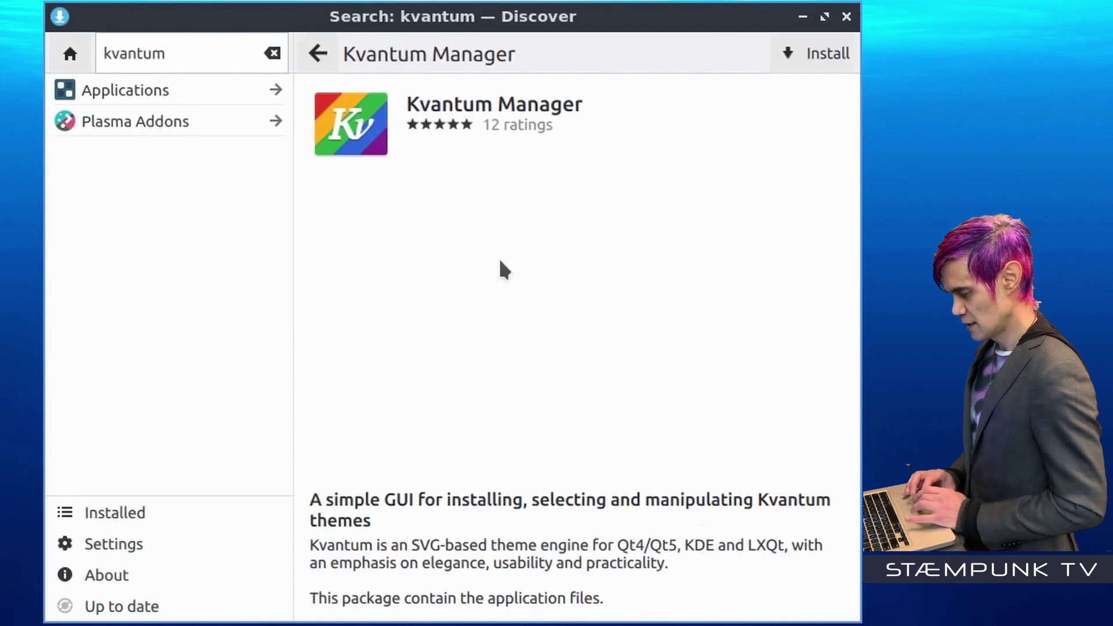
click(826, 51)
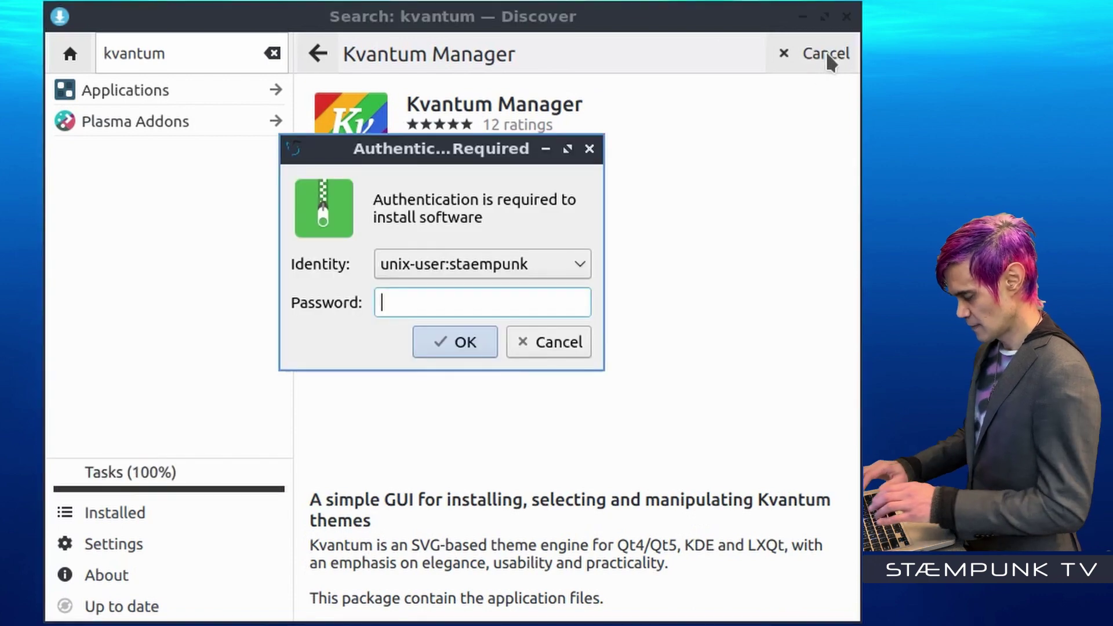
text(******)
key(Return)
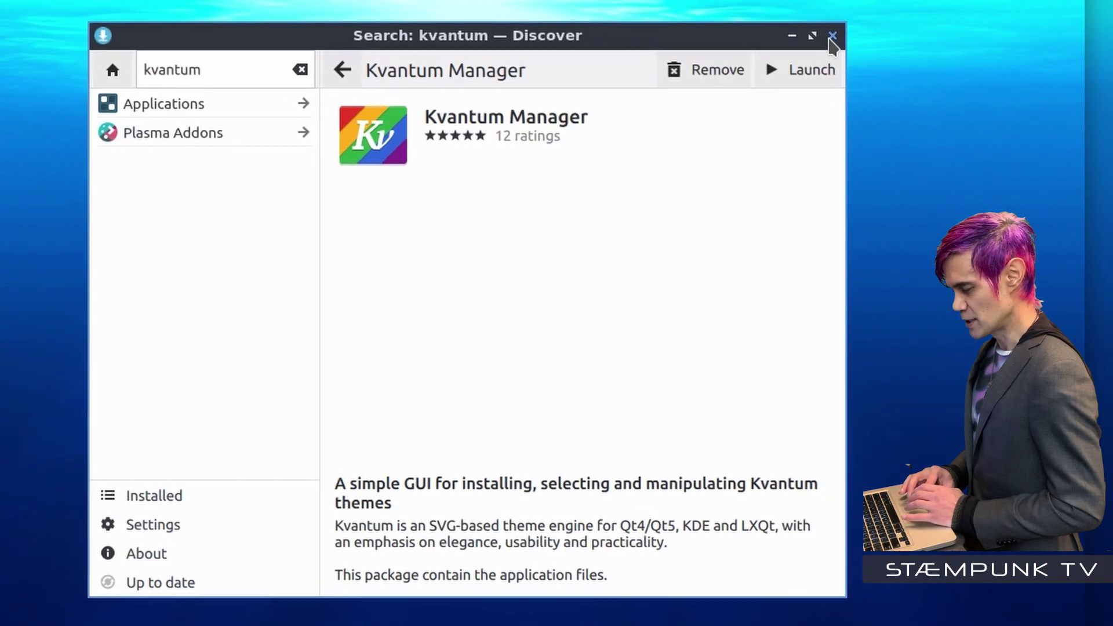
click(845, 19)
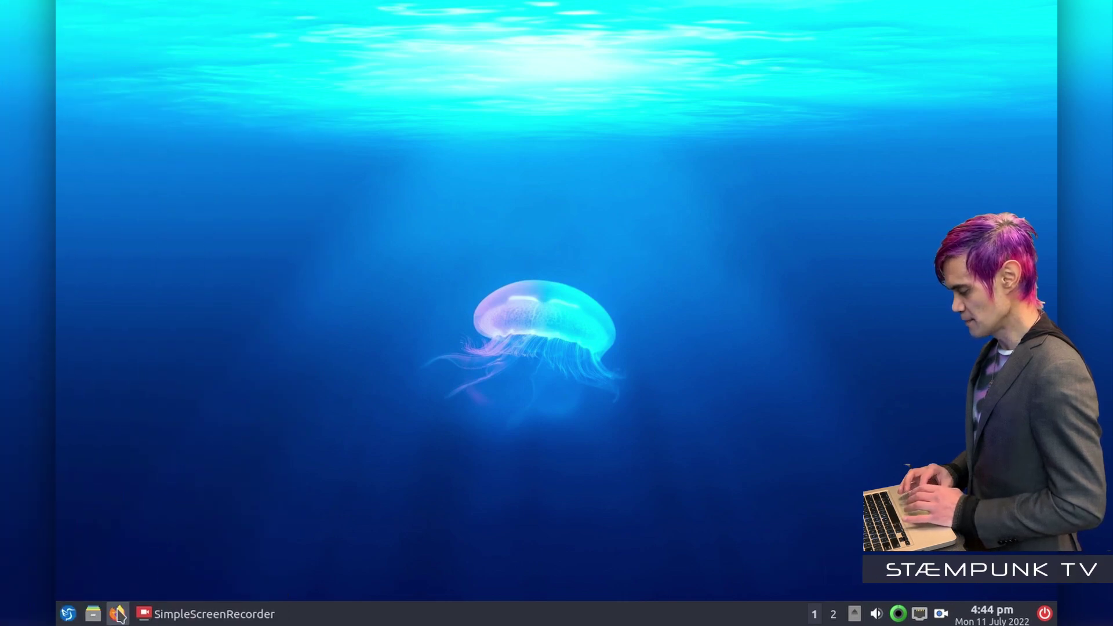
Open Firefox and search the web for "sweet kvantum theme"
click(117, 613)
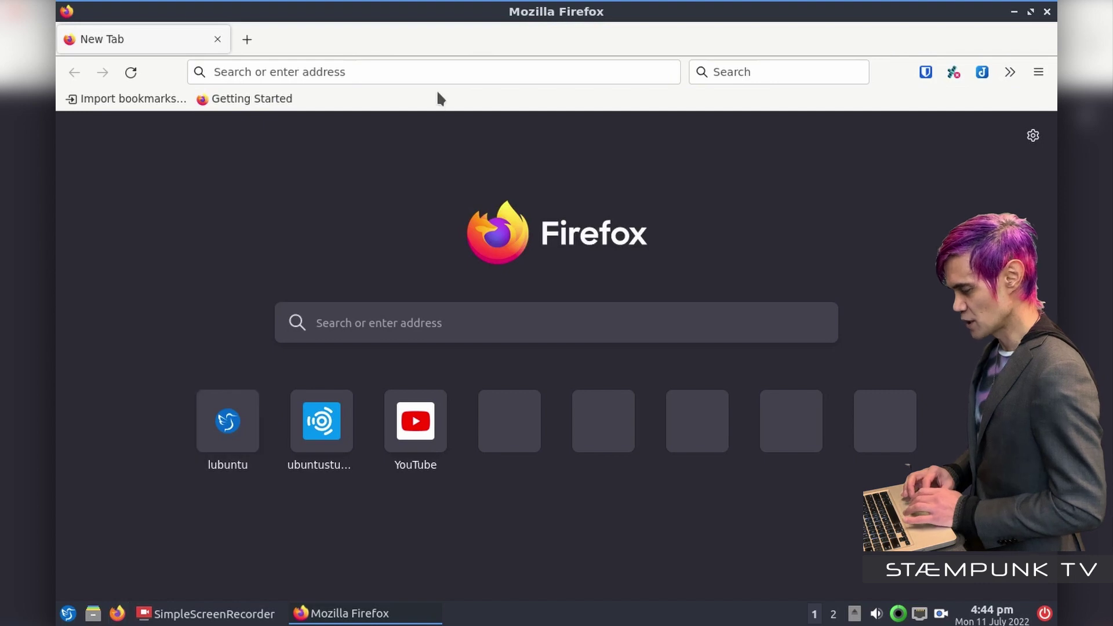
click(447, 62)
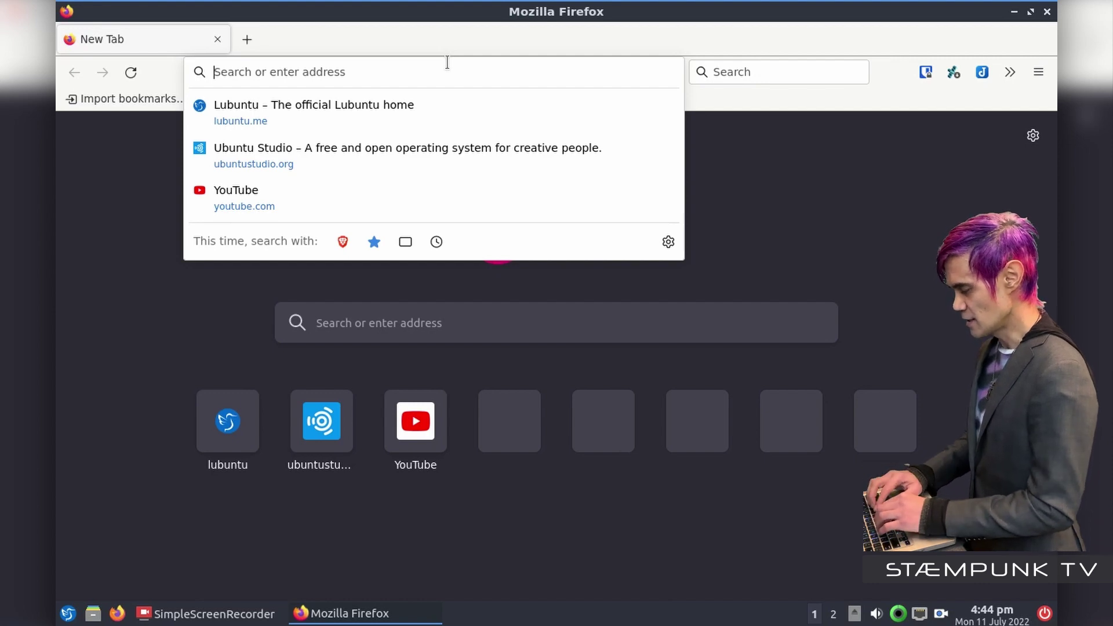
text(sw)
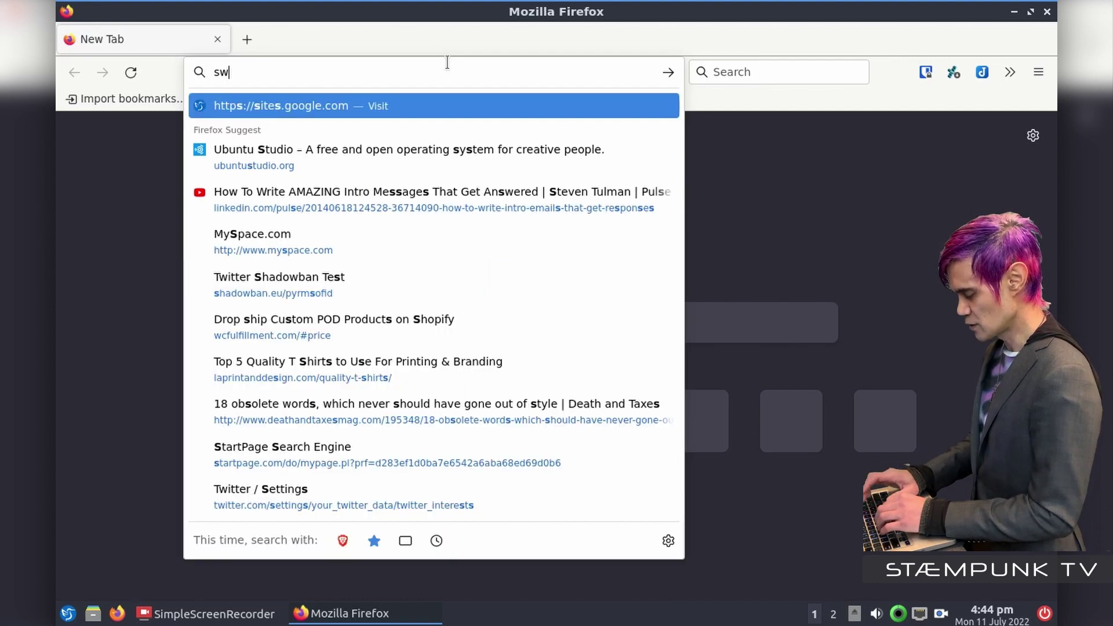
text(eet k)
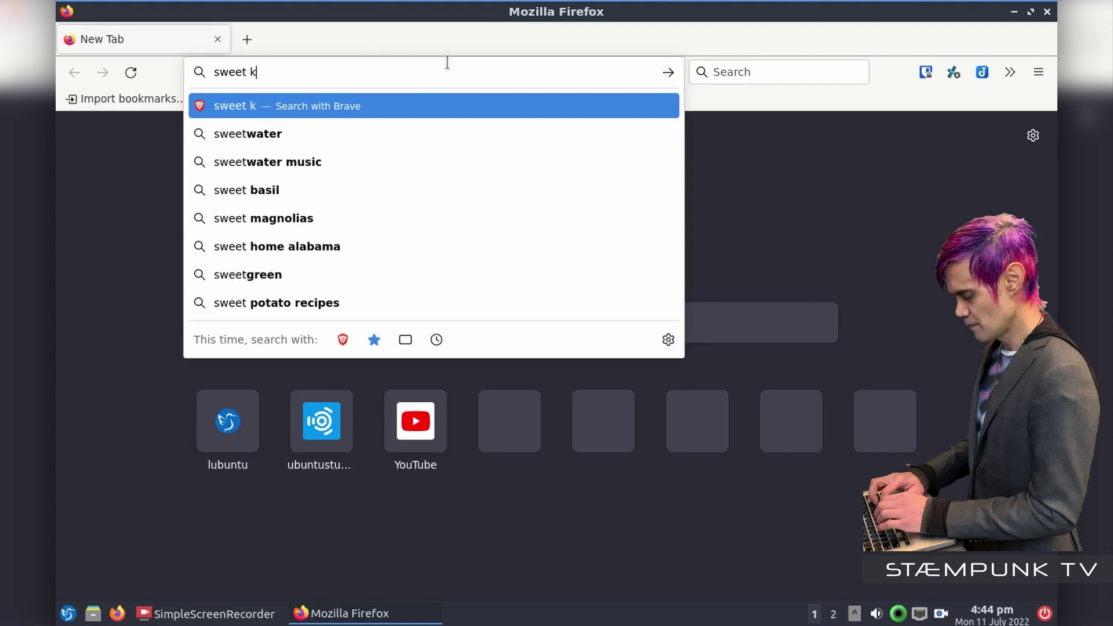
text(vantum theme)
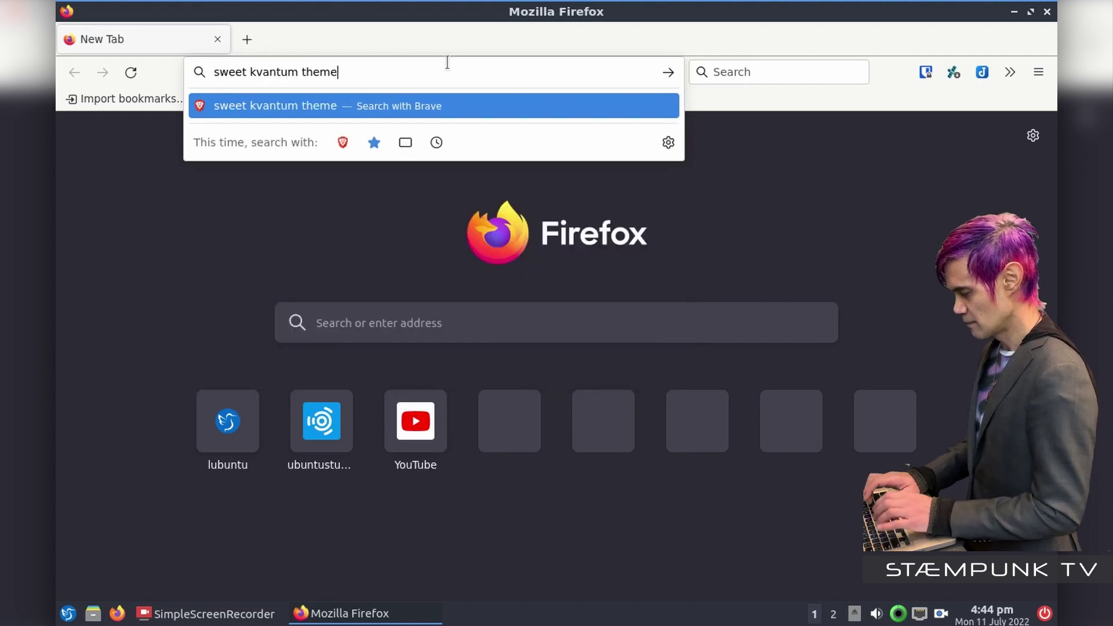
key(Return)
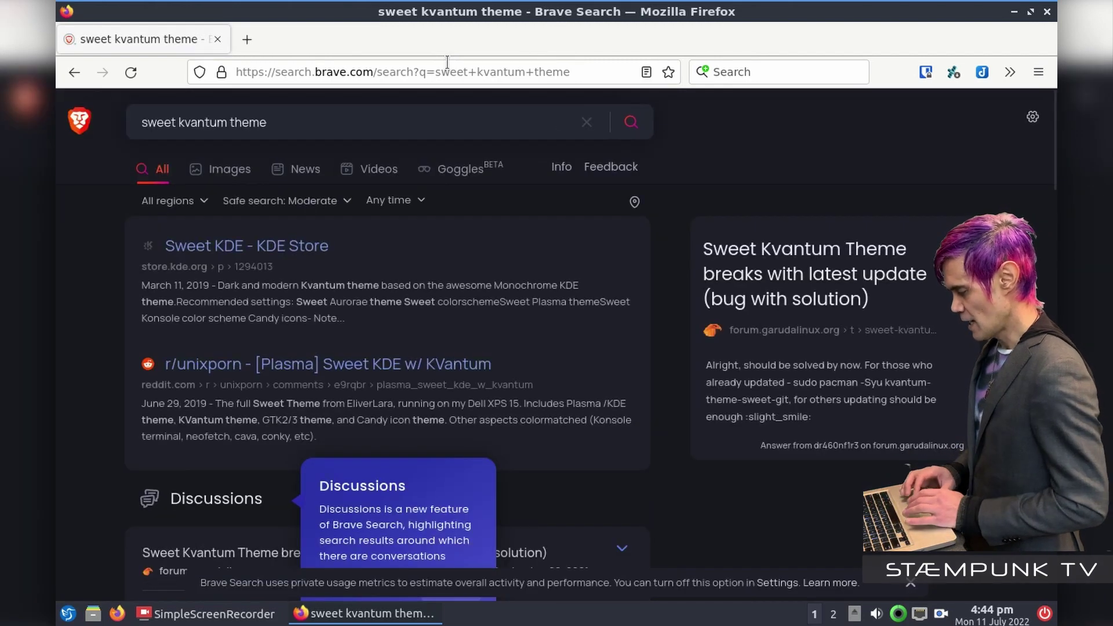
Download Sweet.tar.xz from the Sweet KDE page on the KDE Store and save it in Downloads_DATA
click(277, 252)
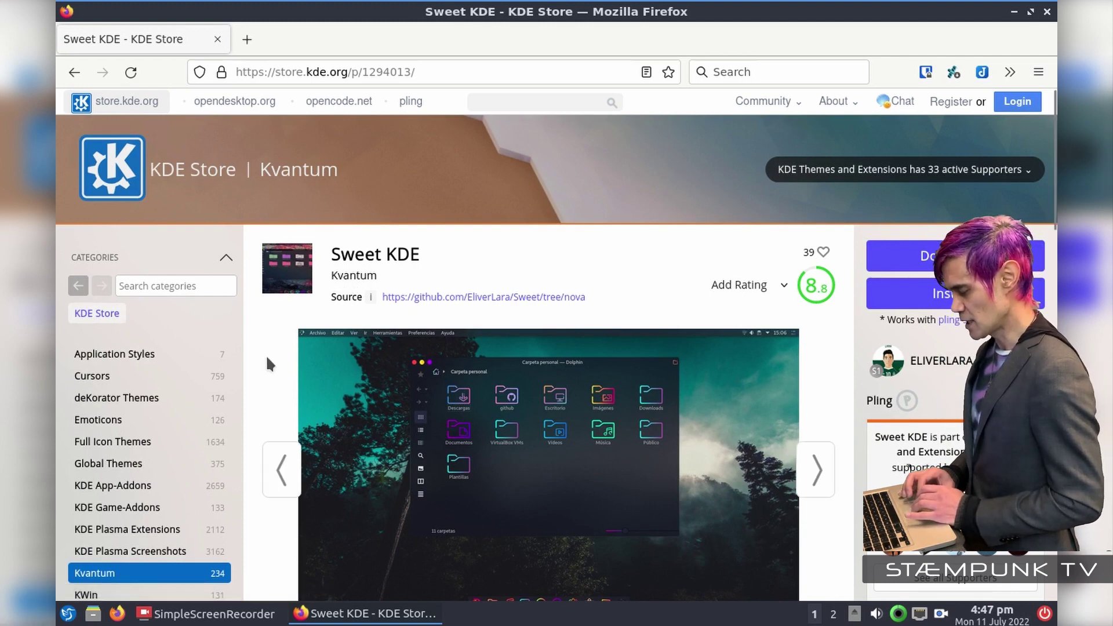
scroll(259, 313, down, 8)
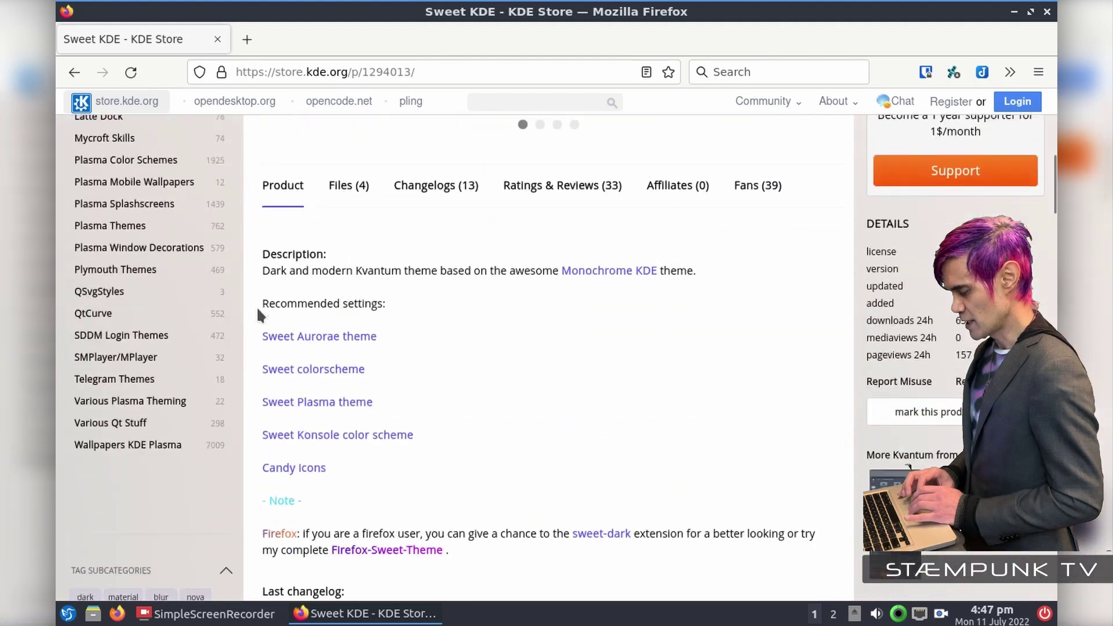
click(342, 153)
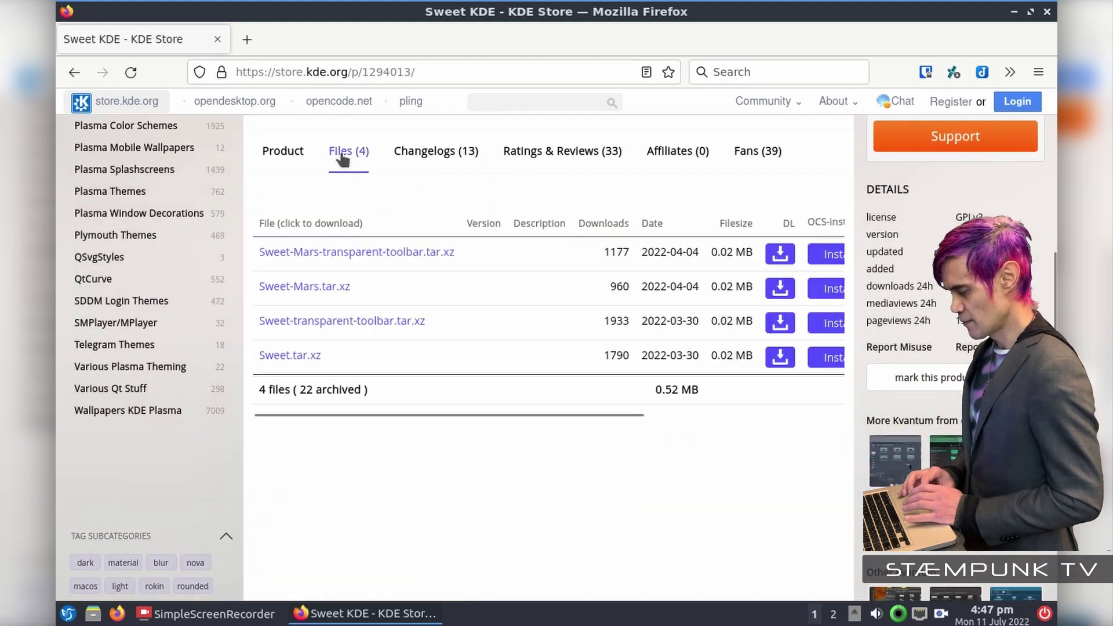
click(289, 358)
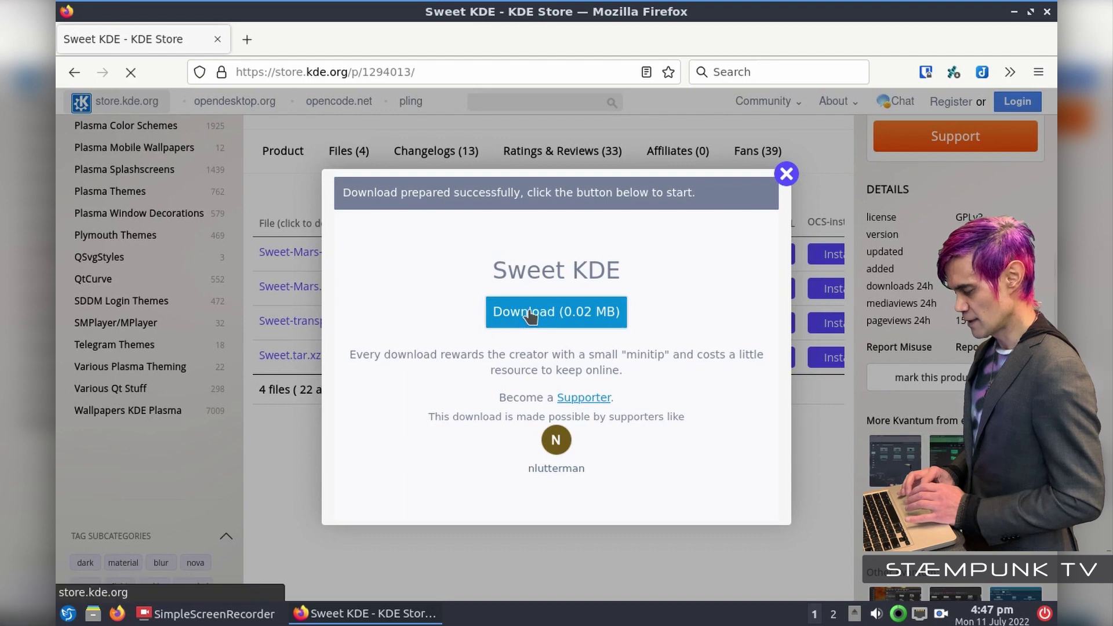
click(529, 313)
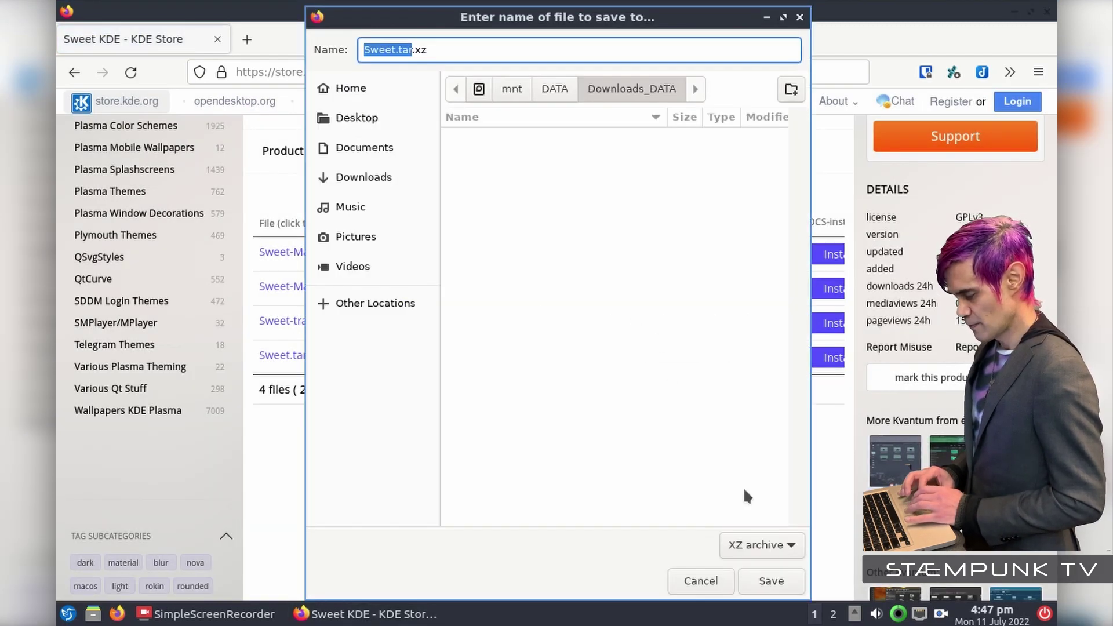
click(774, 581)
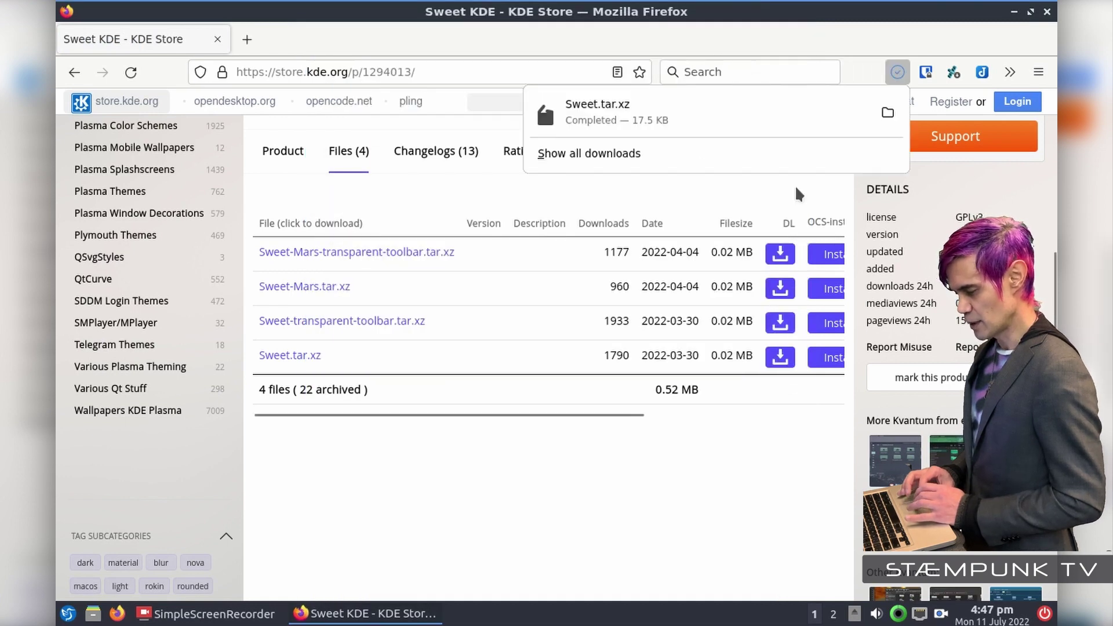
Show the downloaded Sweet.tar.xz in its folder, minimise the browser, and open the archive with Ark
click(890, 115)
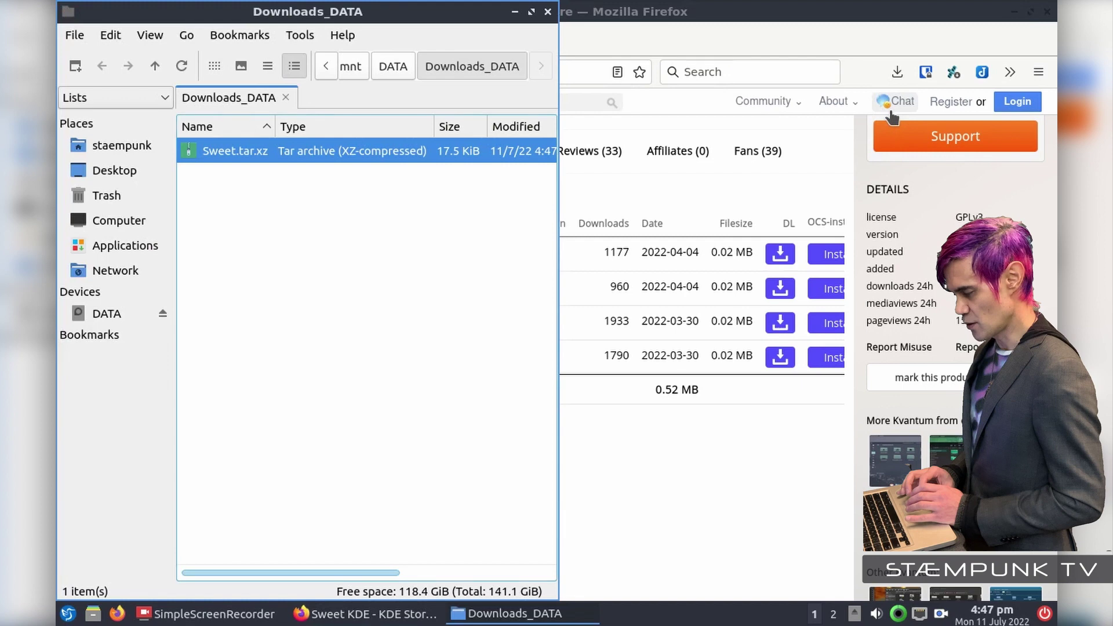
click(1014, 15)
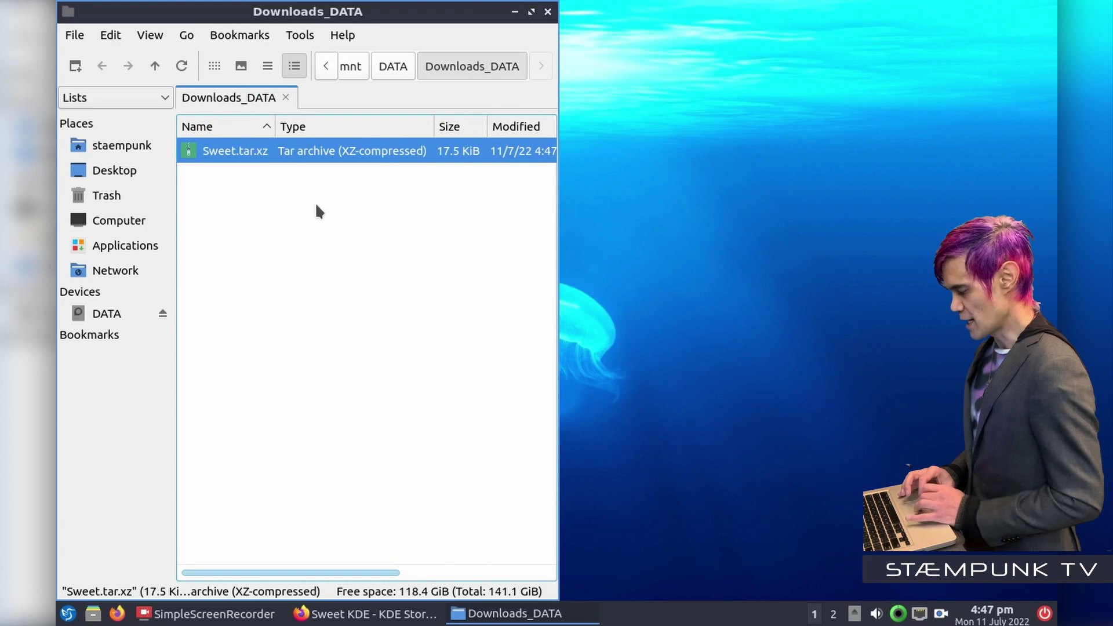
right_click(234, 149)
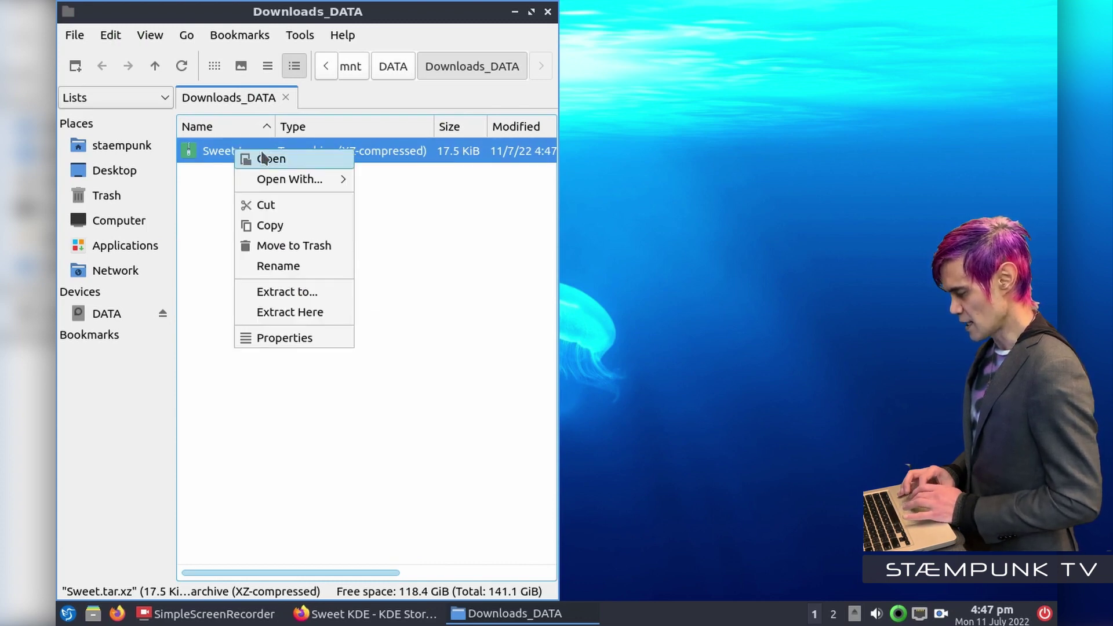
mouse_move(300, 183)
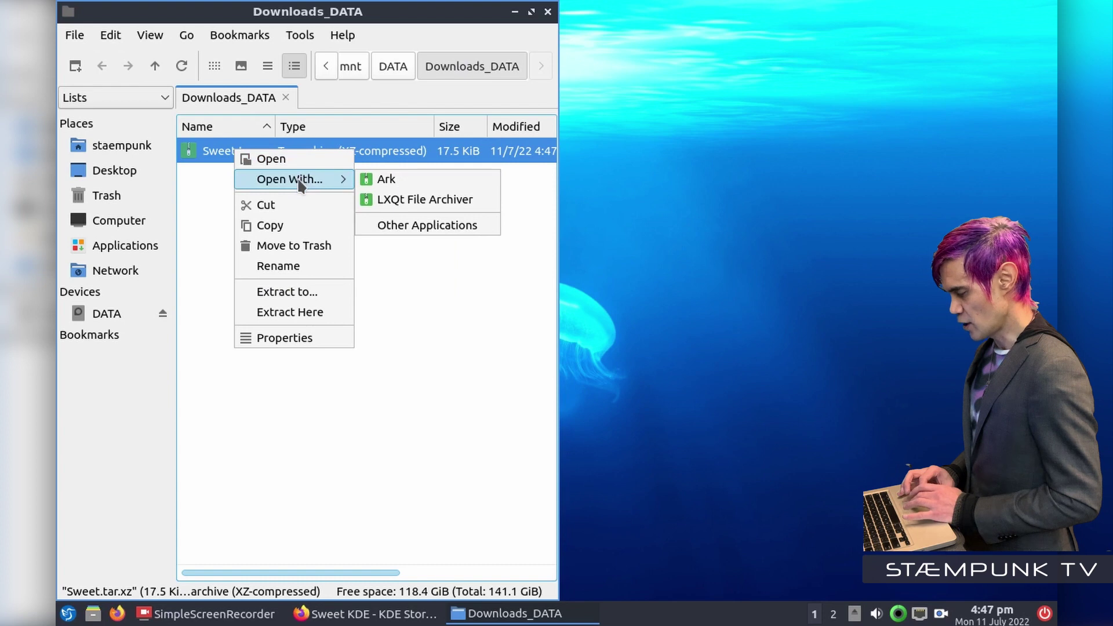
click(427, 182)
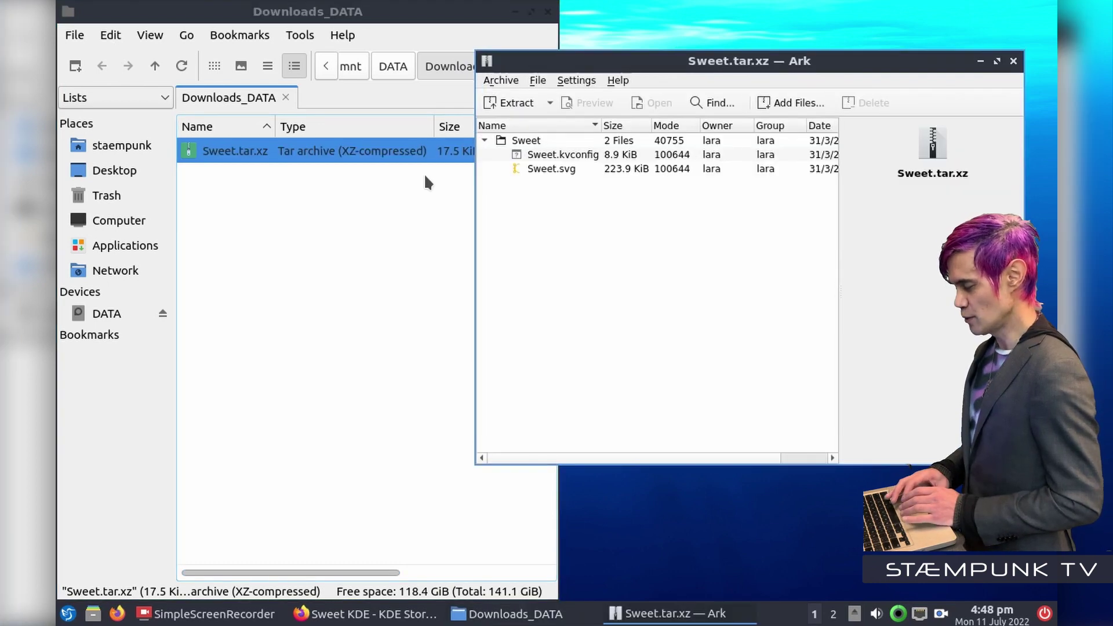
Extract all files of the Sweet archive into Downloads_DATA and close Ark
click(518, 103)
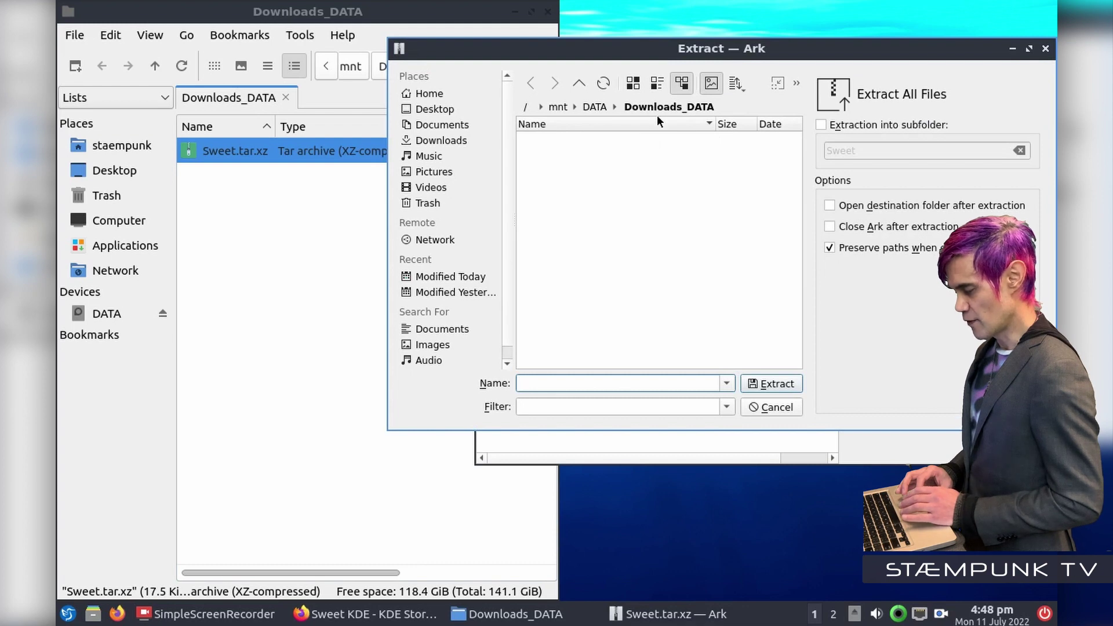
click(781, 384)
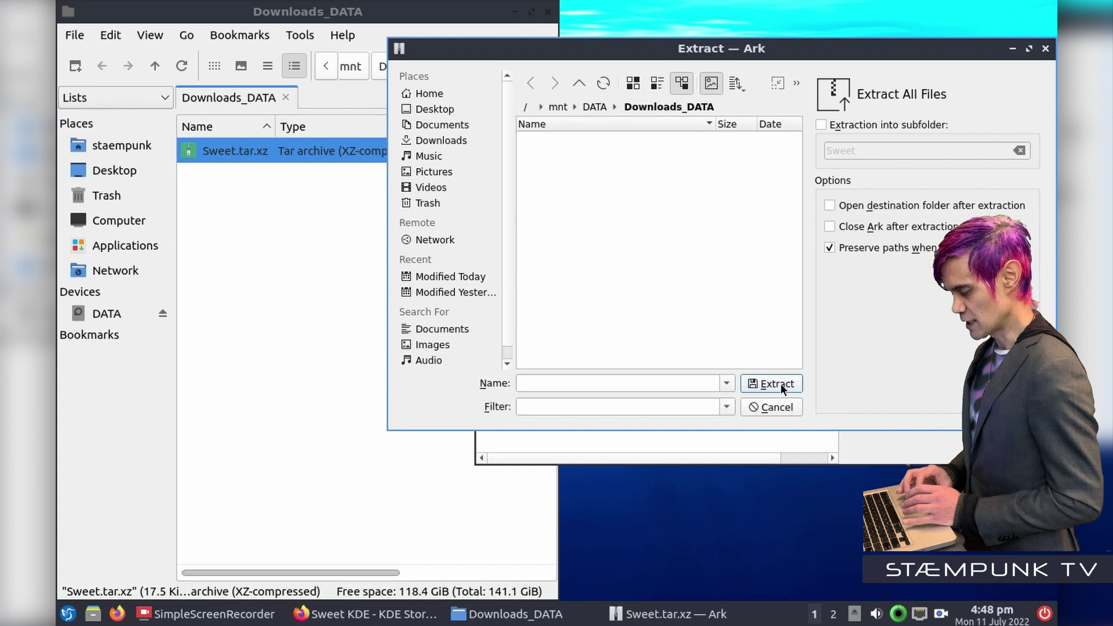
click(780, 383)
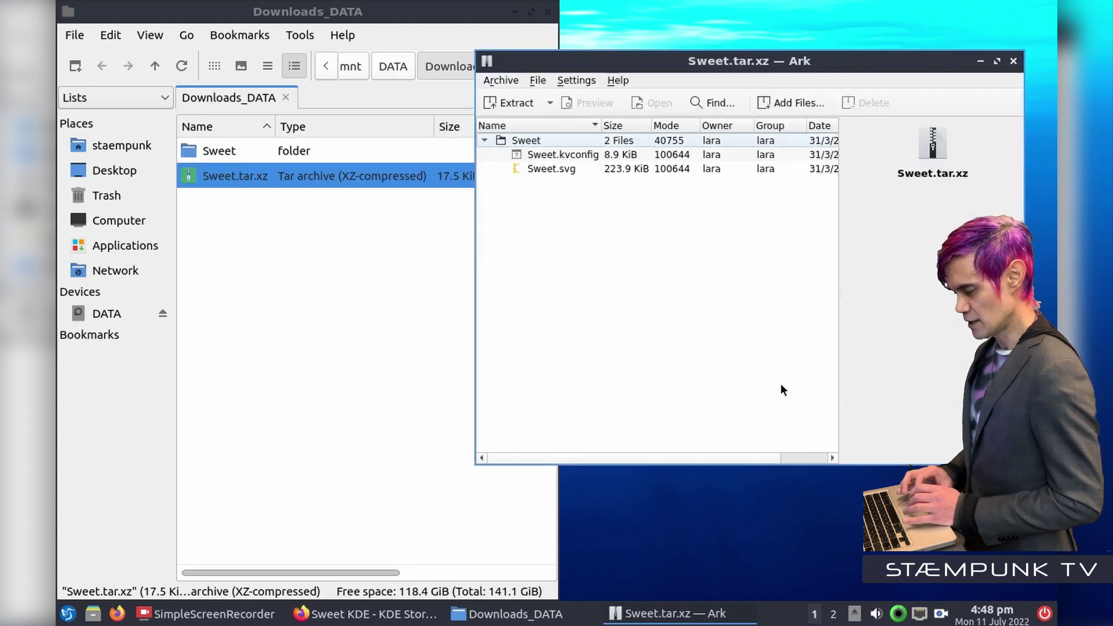
click(1013, 62)
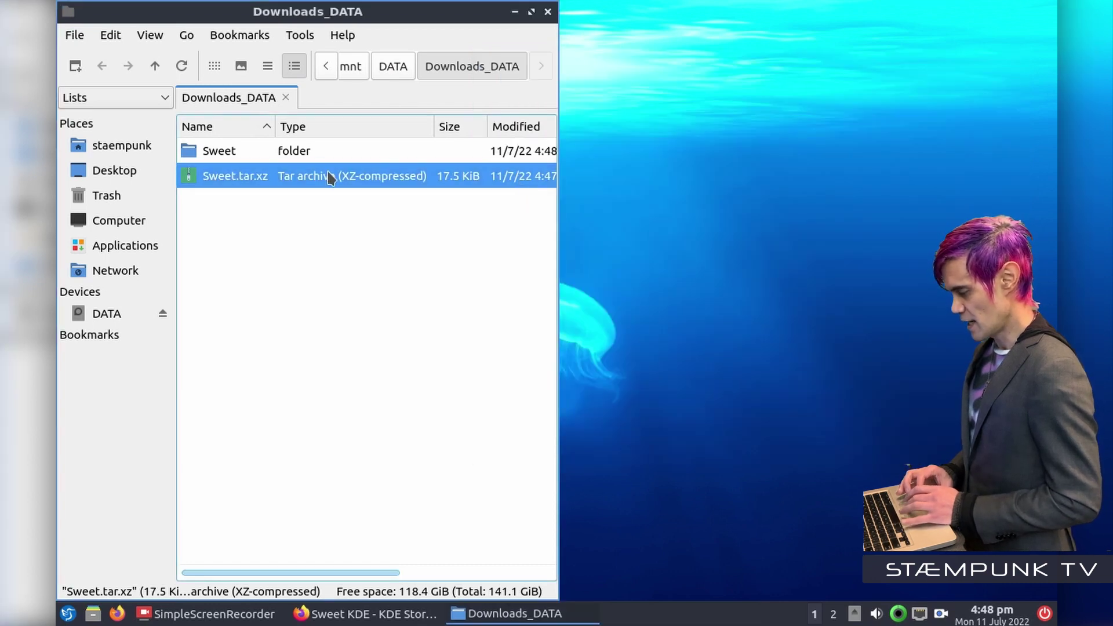
Copy the extracted Sweet folder and open the /usr/share/themes directory
right_click(191, 151)
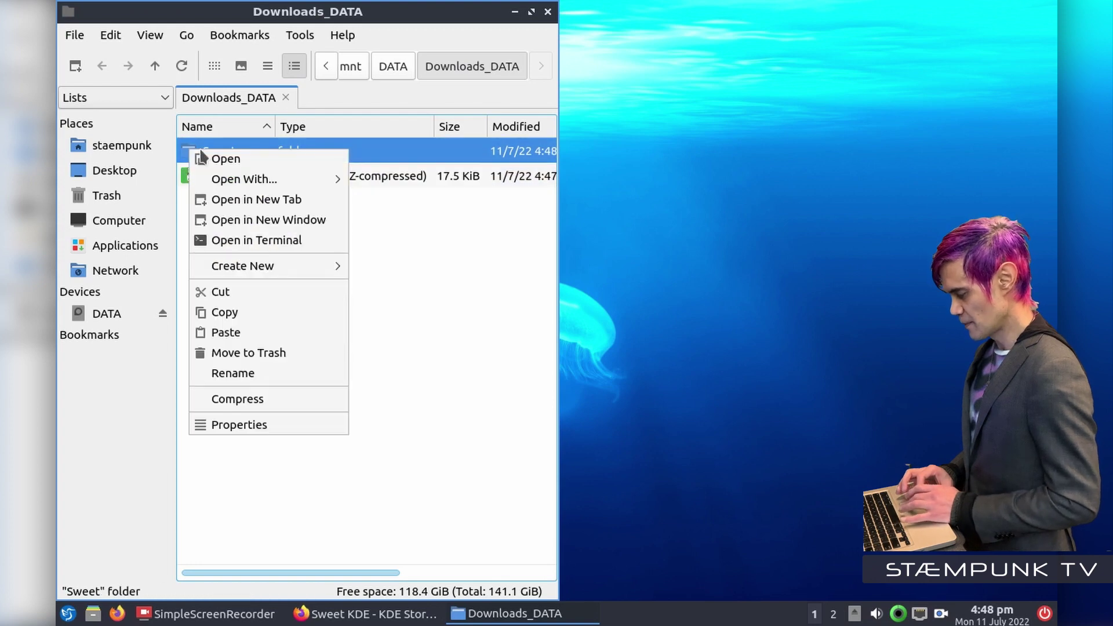
click(282, 316)
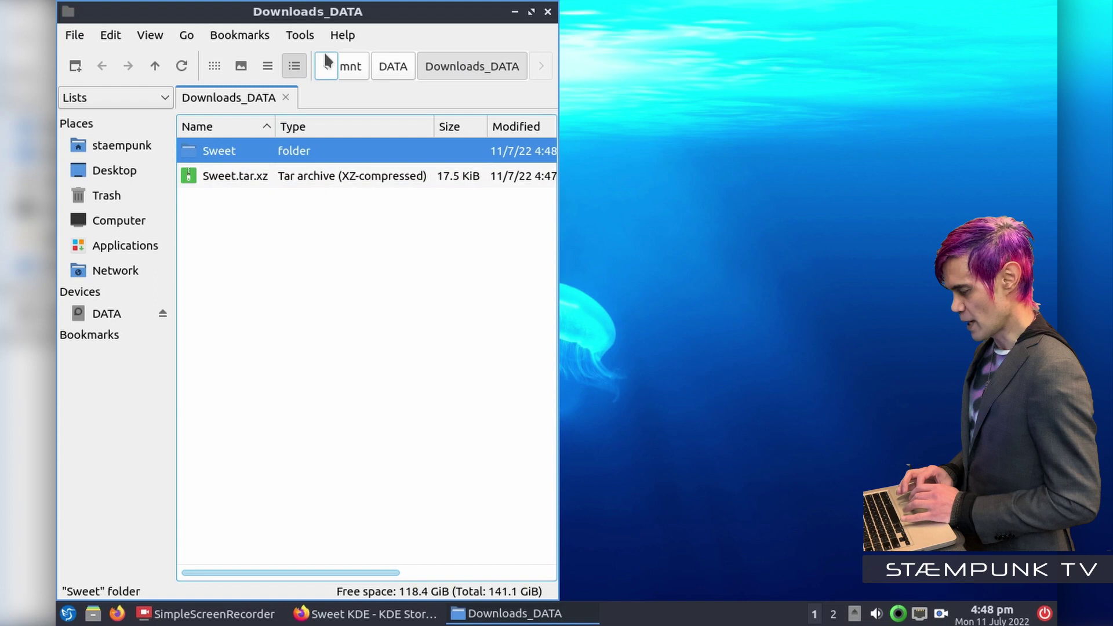
click(326, 66)
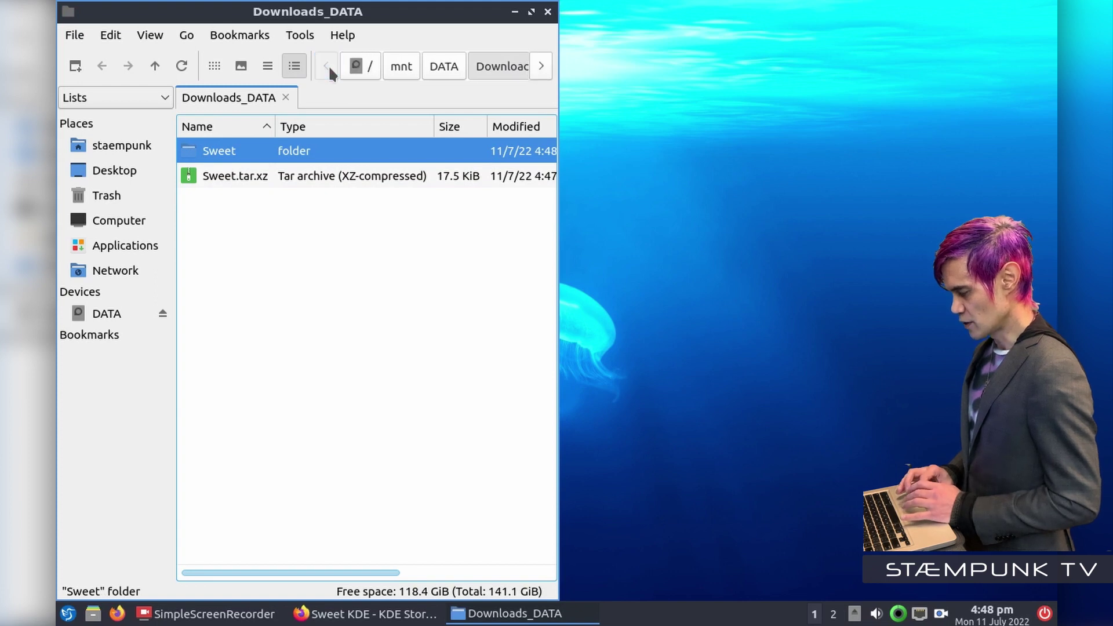
click(361, 65)
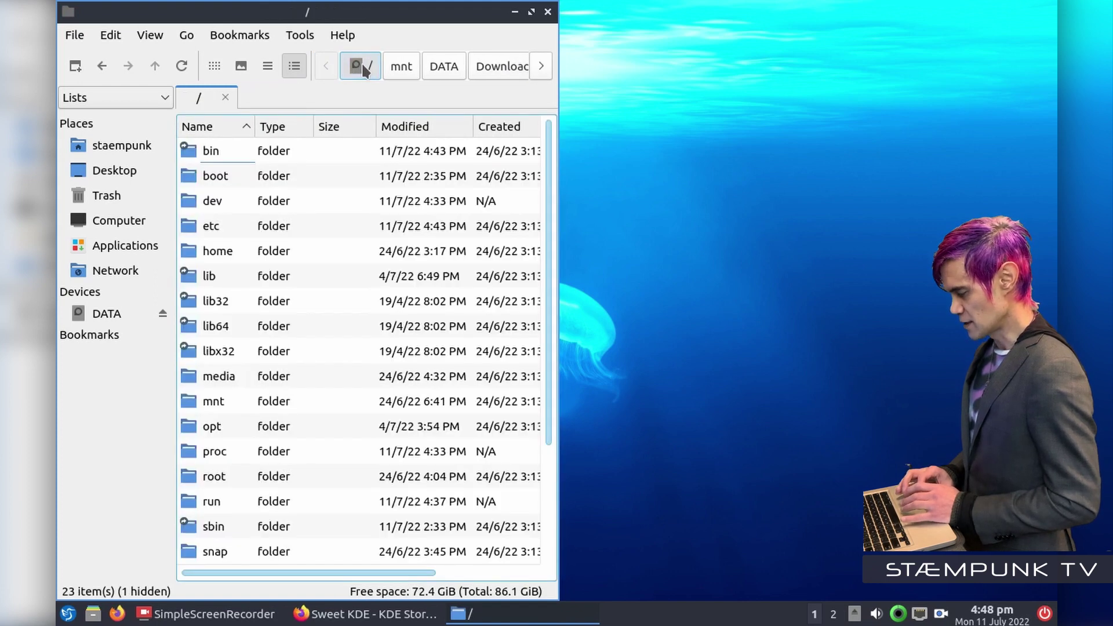
scroll(206, 228, down, 3)
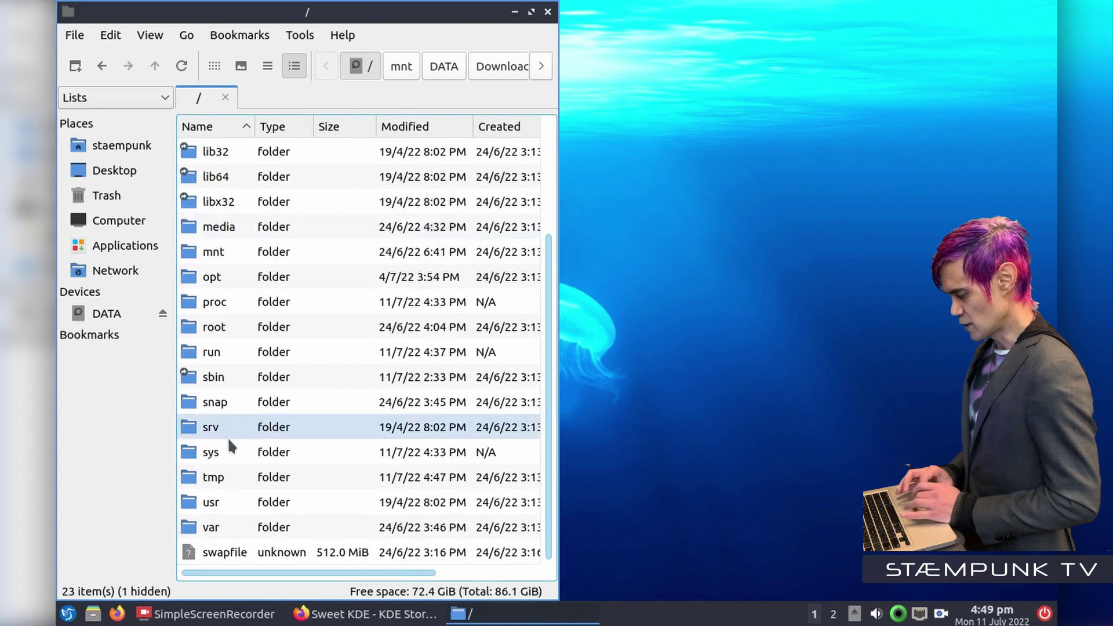
double_click(198, 503)
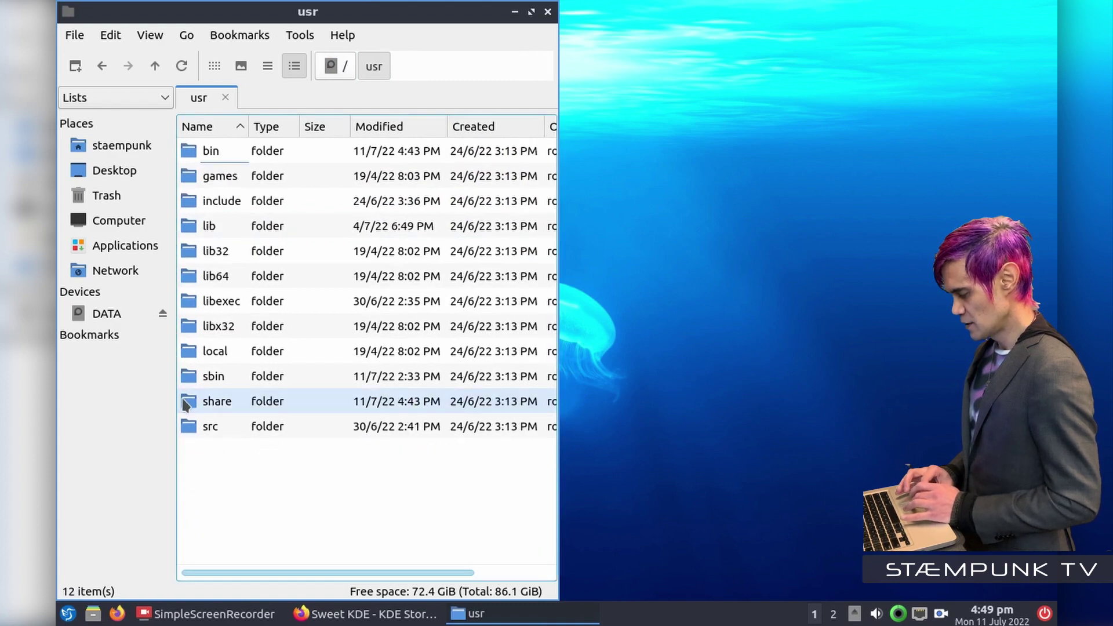
double_click(187, 404)
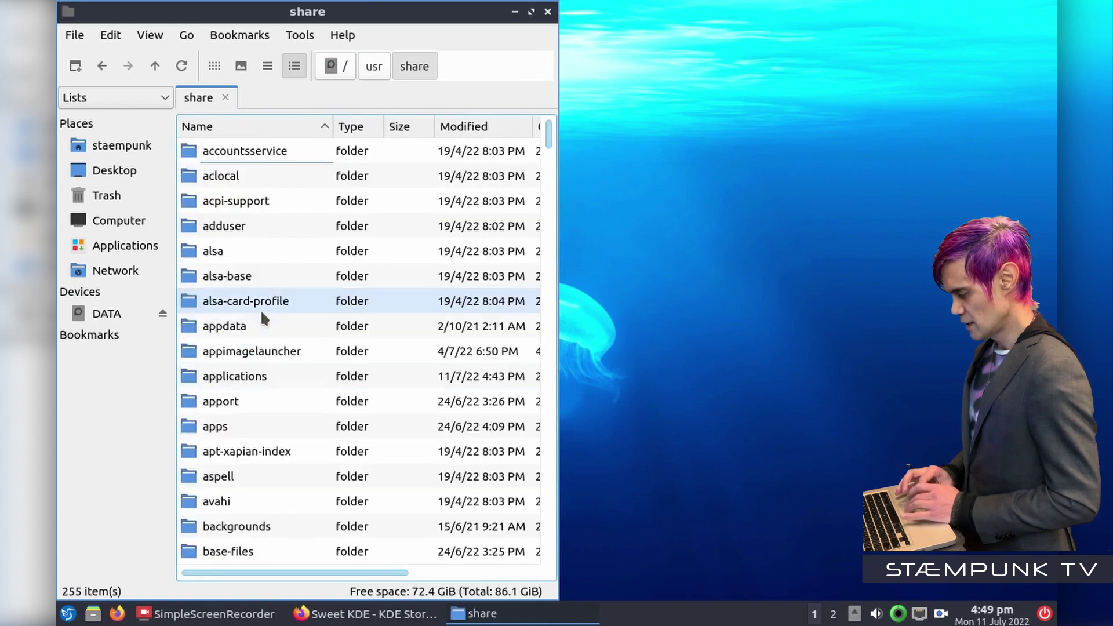
scroll(262, 313, down, 8)
scroll(262, 316, down, 13)
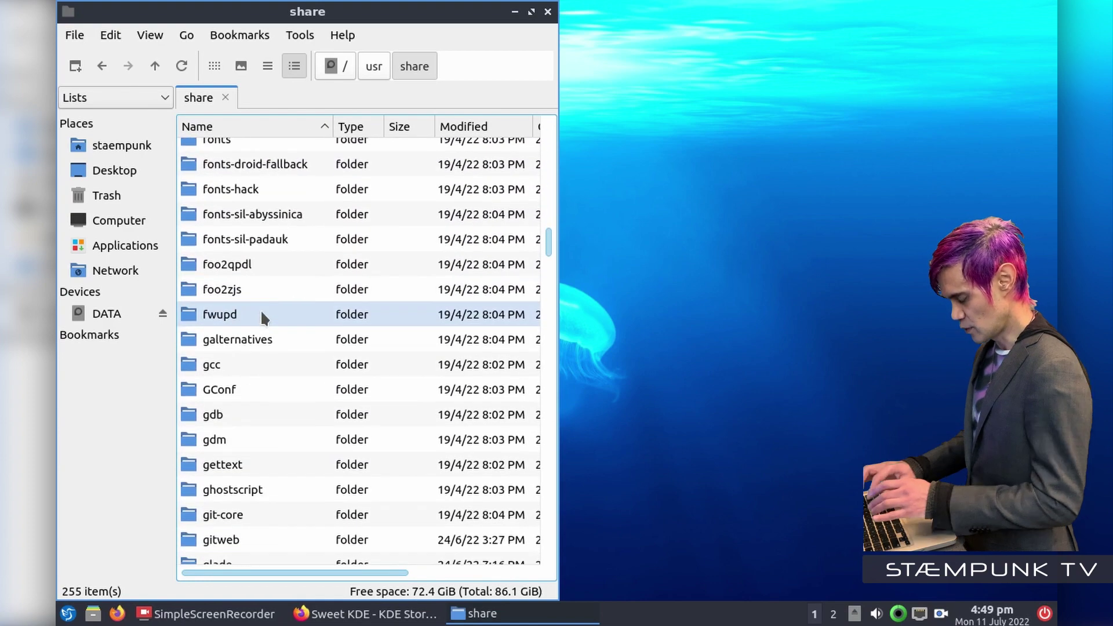
text(th)
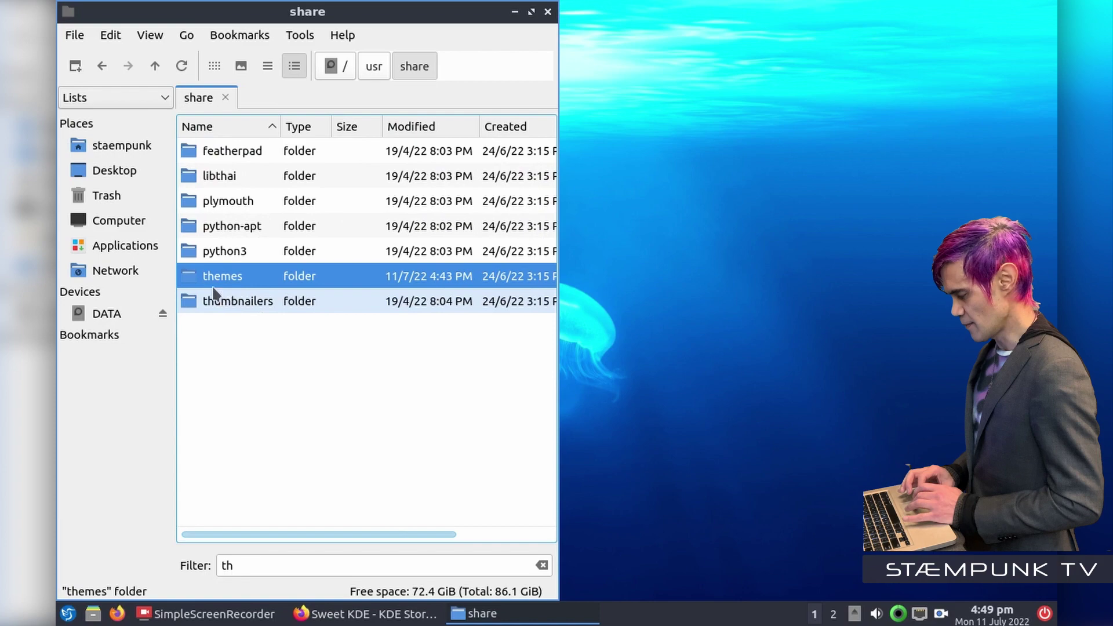
key(Return)
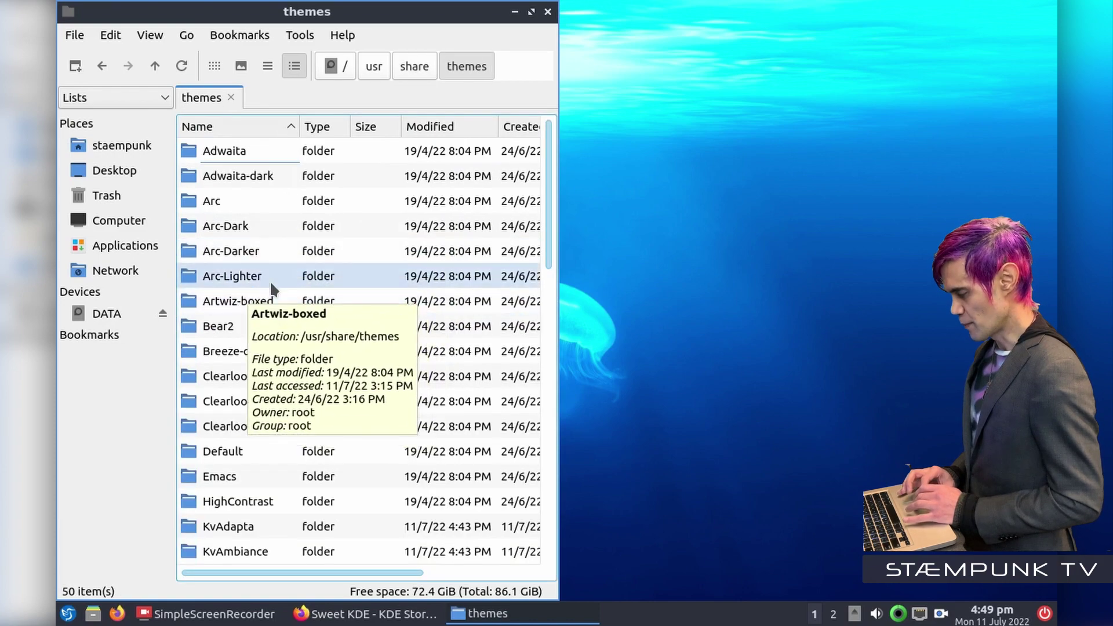
Show the themes folder in icon view and check whether pasting into it is available
click(215, 67)
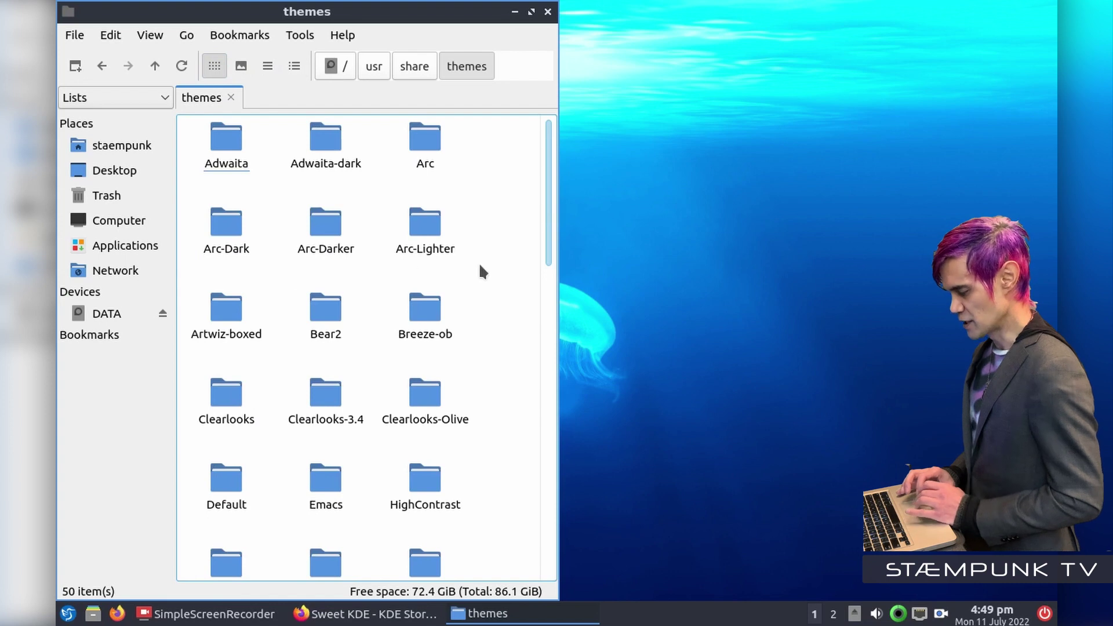
right_click(480, 266)
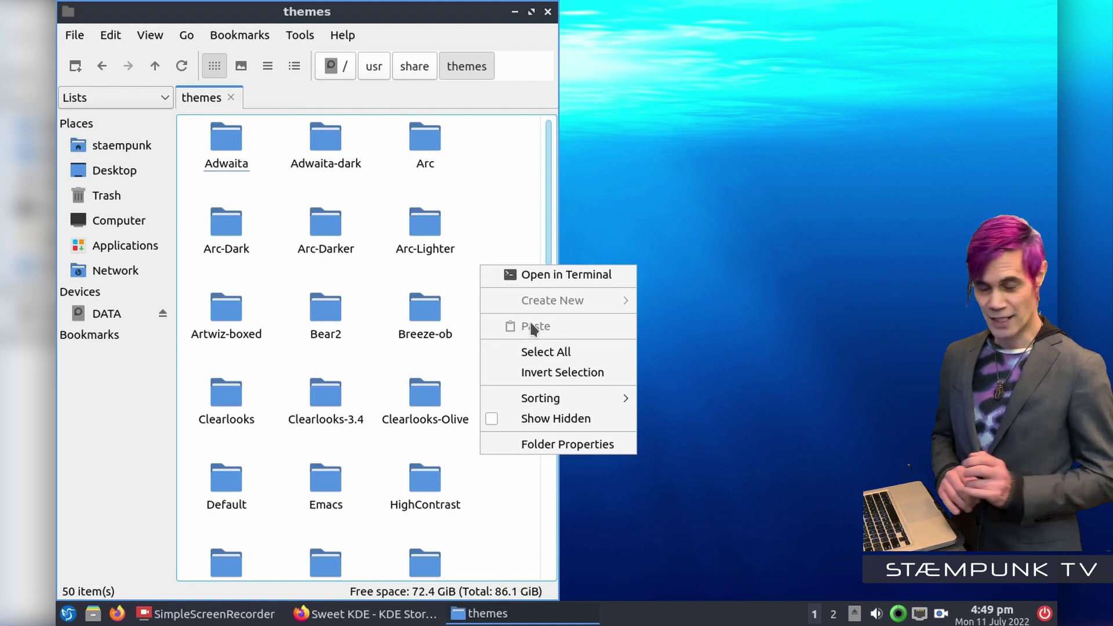
click(487, 167)
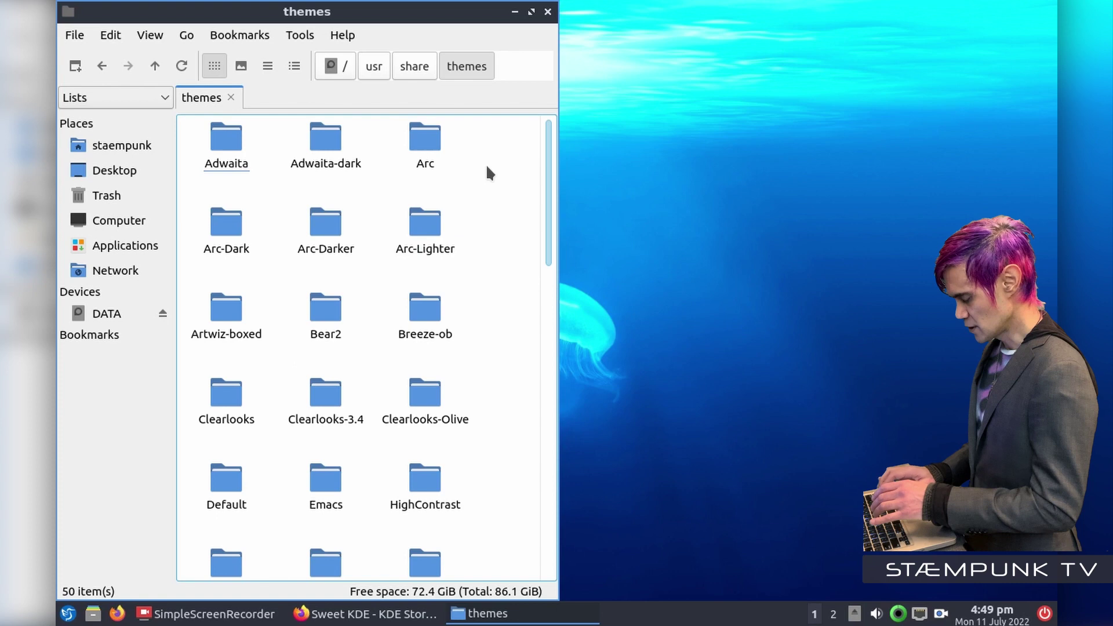
Open a terminal and use sudo chown to give the current user and group ownership of /usr/share/themes, entering the account password
key(ctrl+alt+t)
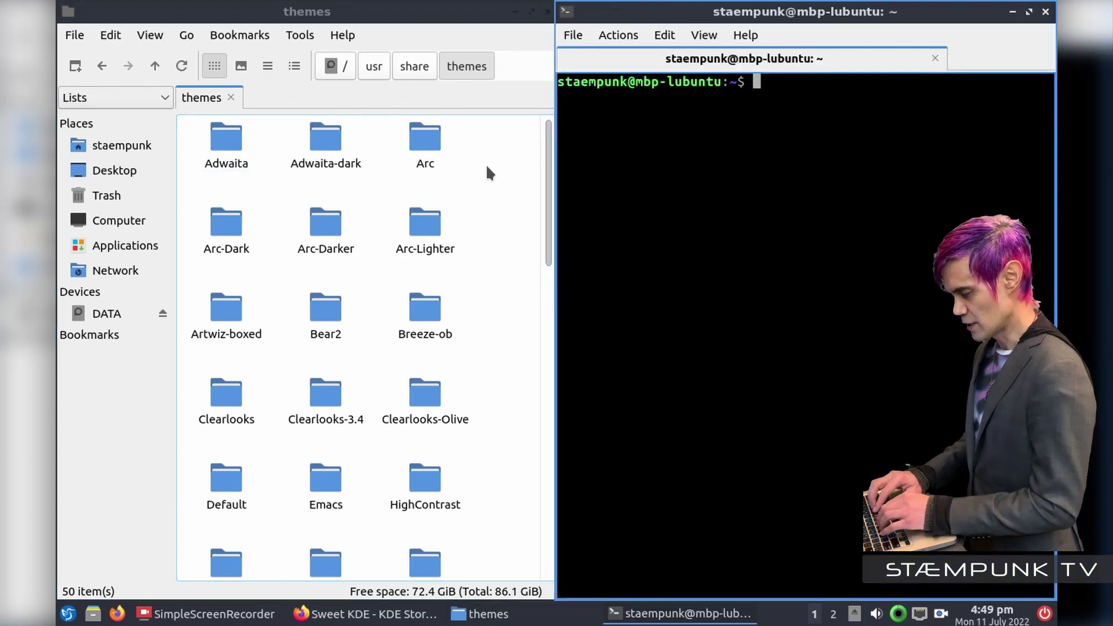
text(sudo chown)
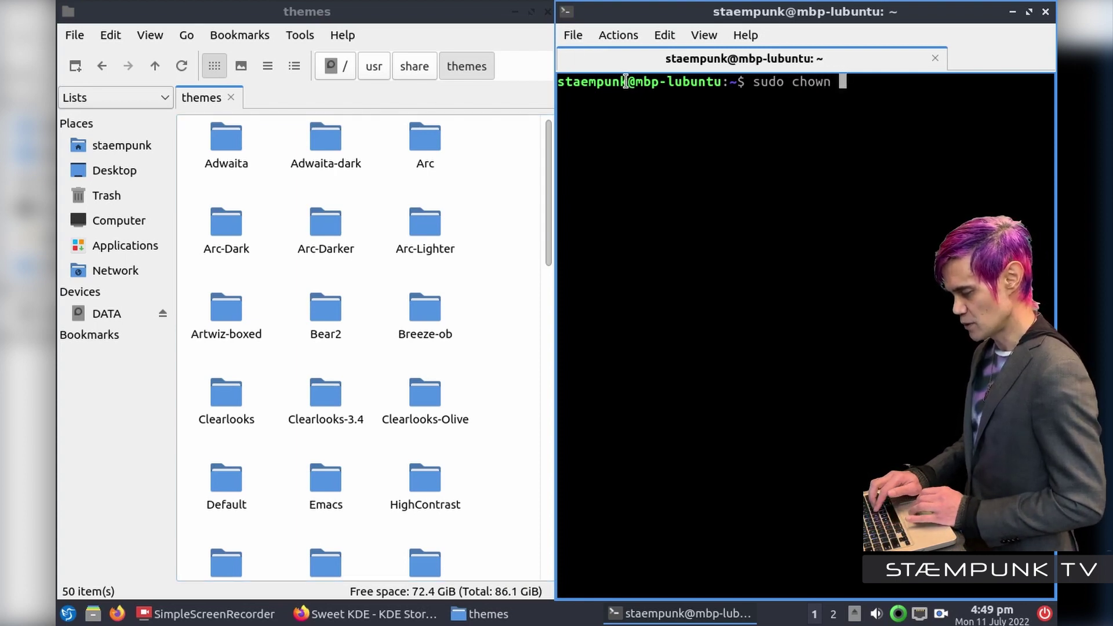
drag(627, 81, 557, 82)
text(staem)
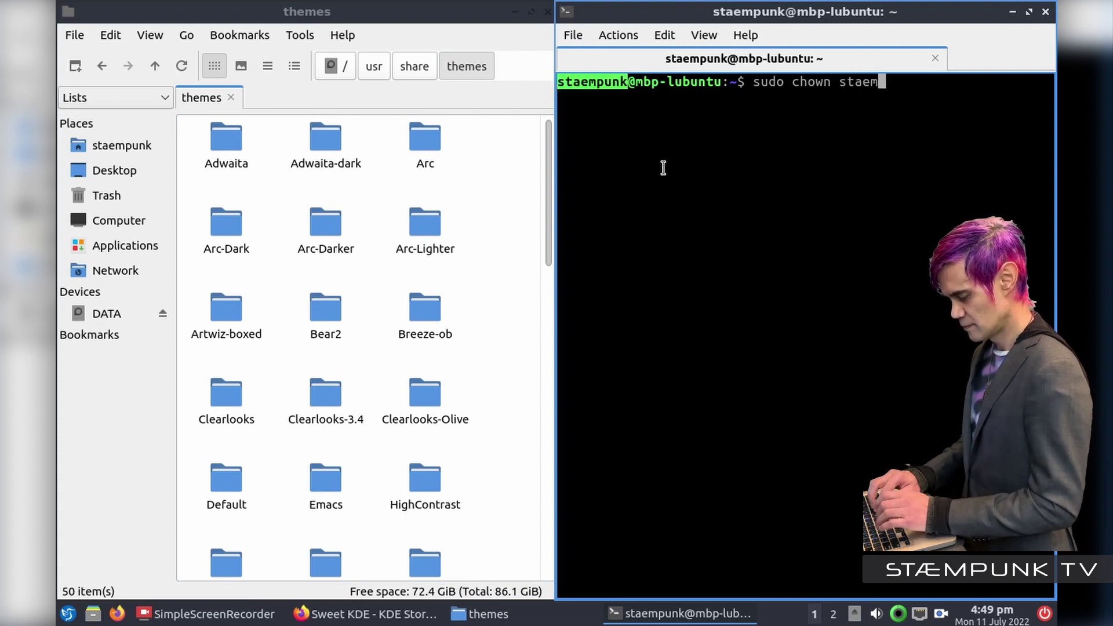
text(punk:)
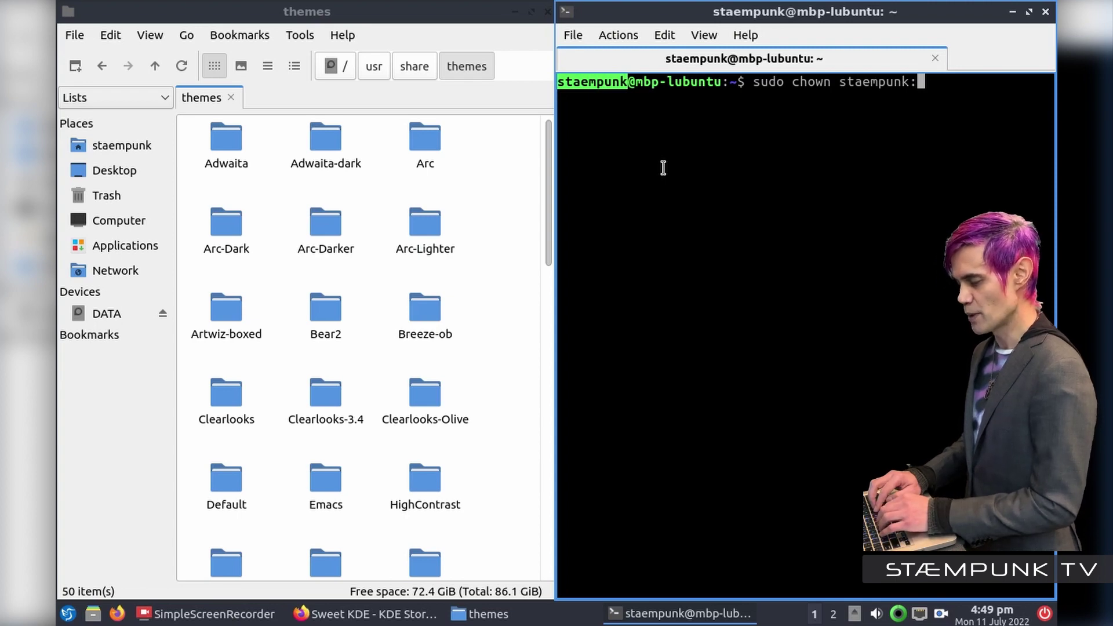
text(staempunk)
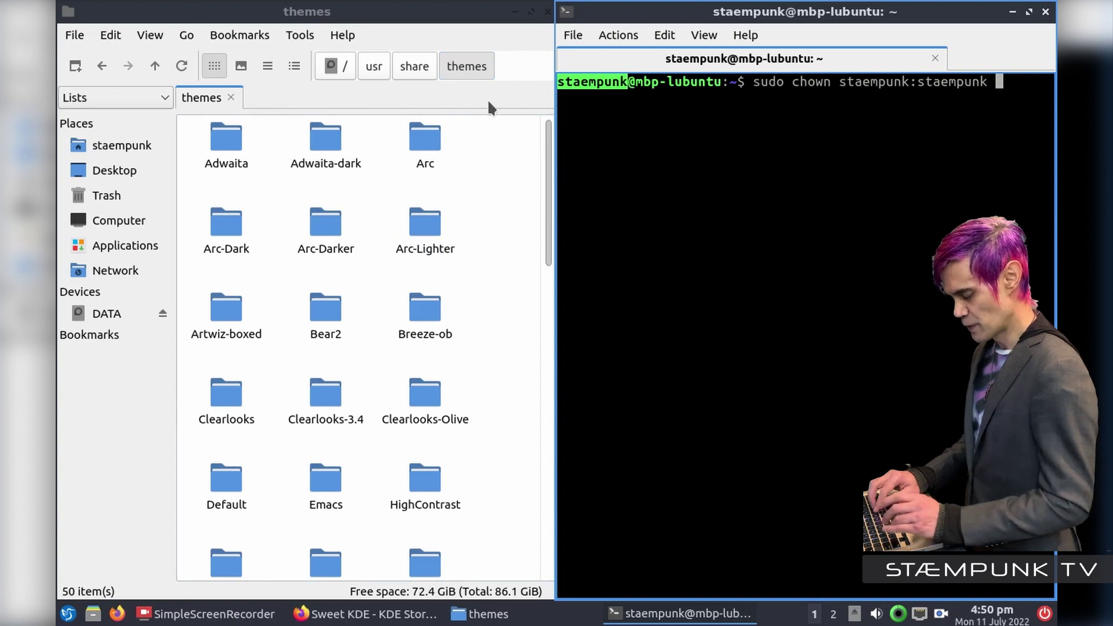
text( /usr)
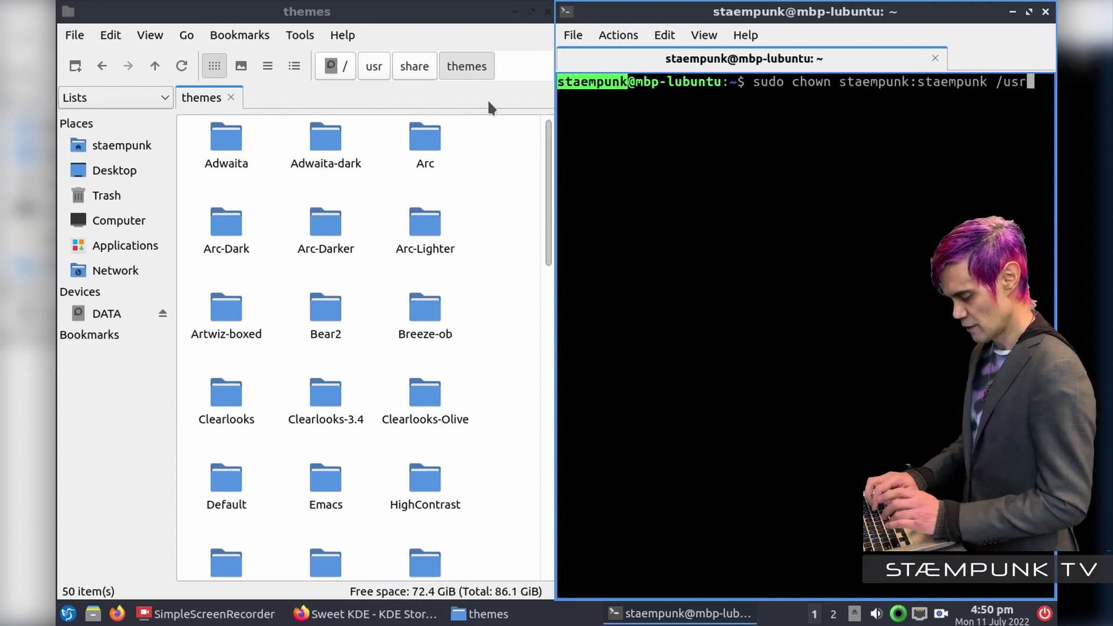
text(/shar)
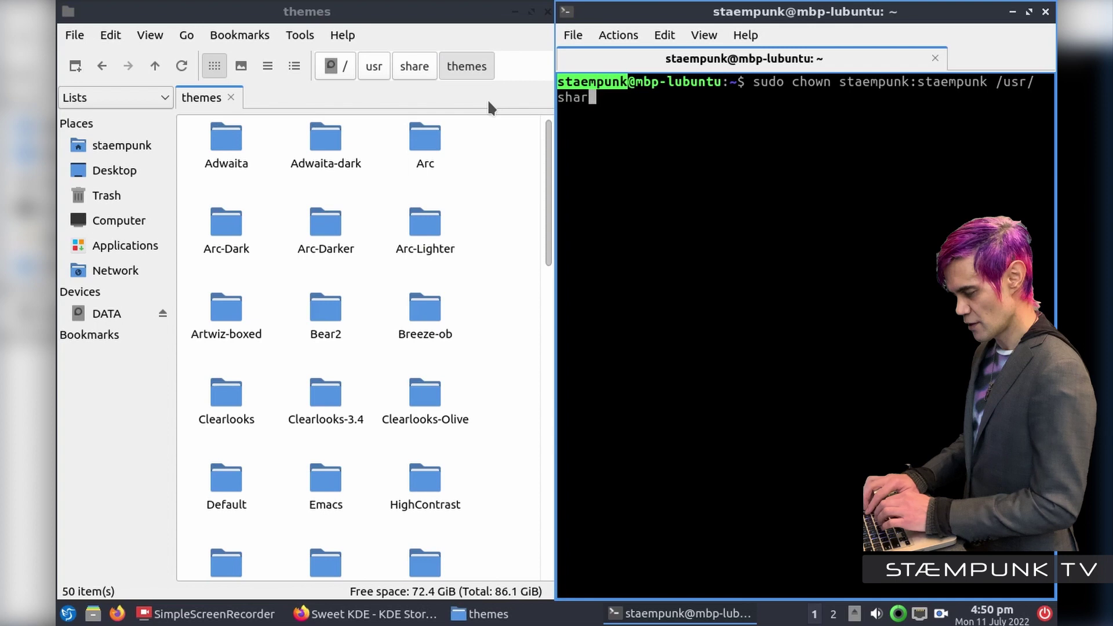
text(e/themes)
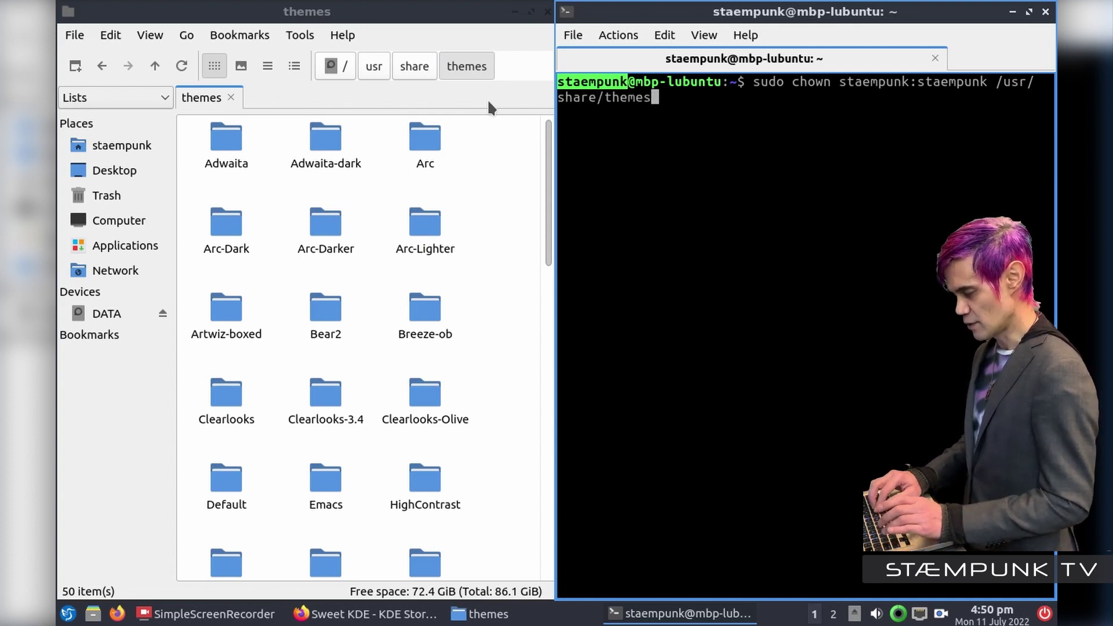
key(Return)
text(********)
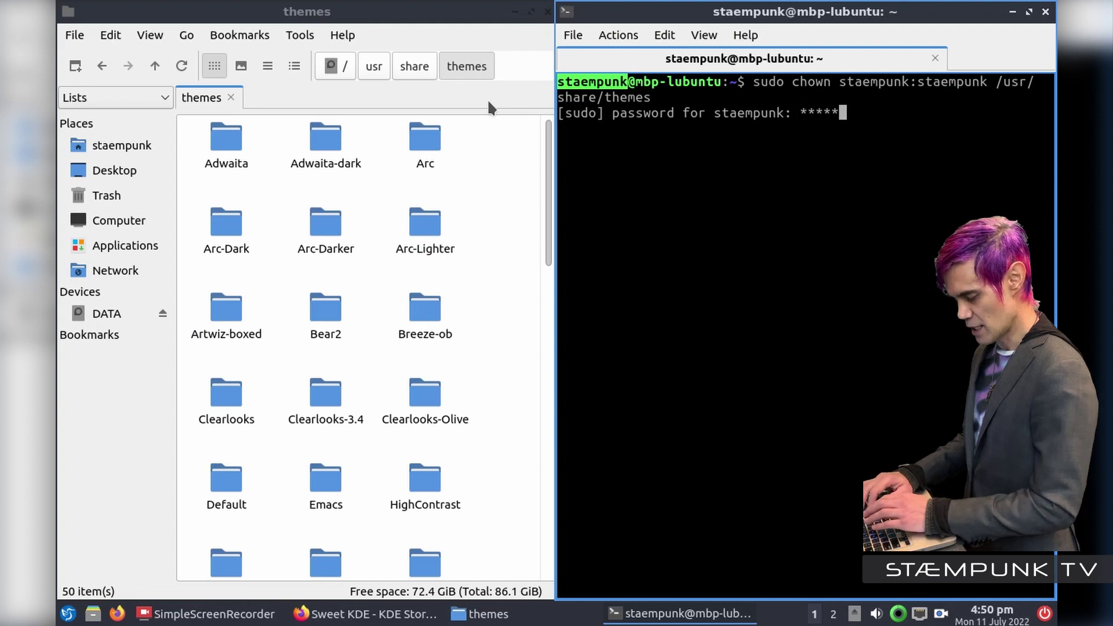
key(Return)
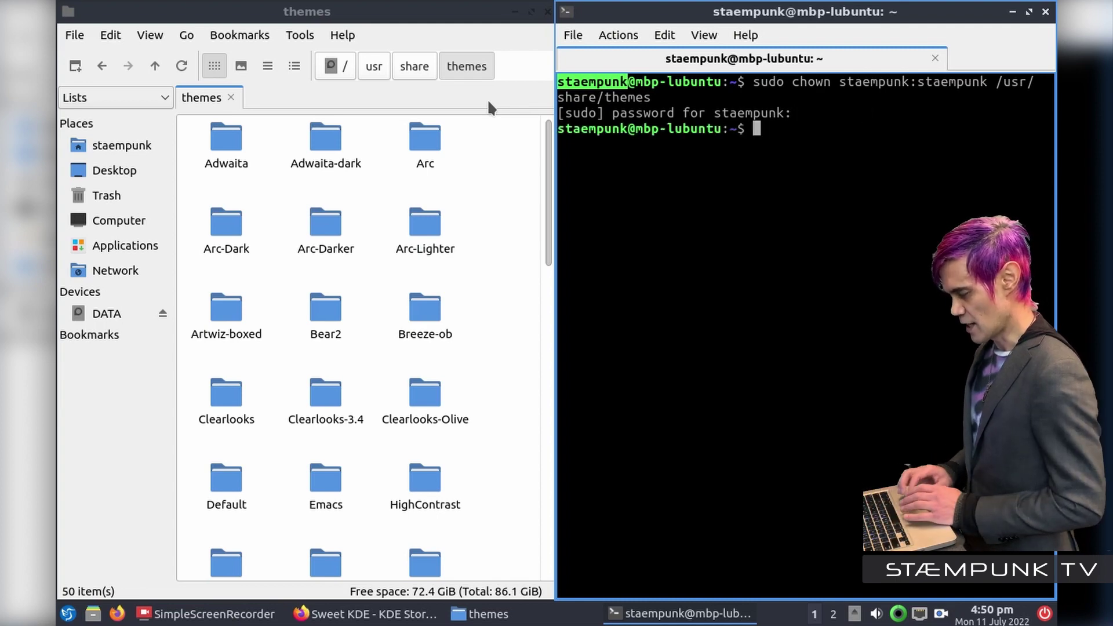
Reload the themes folder in the file manager, paste the copied Sweet folder into it, and locate the pasted folder
click(489, 102)
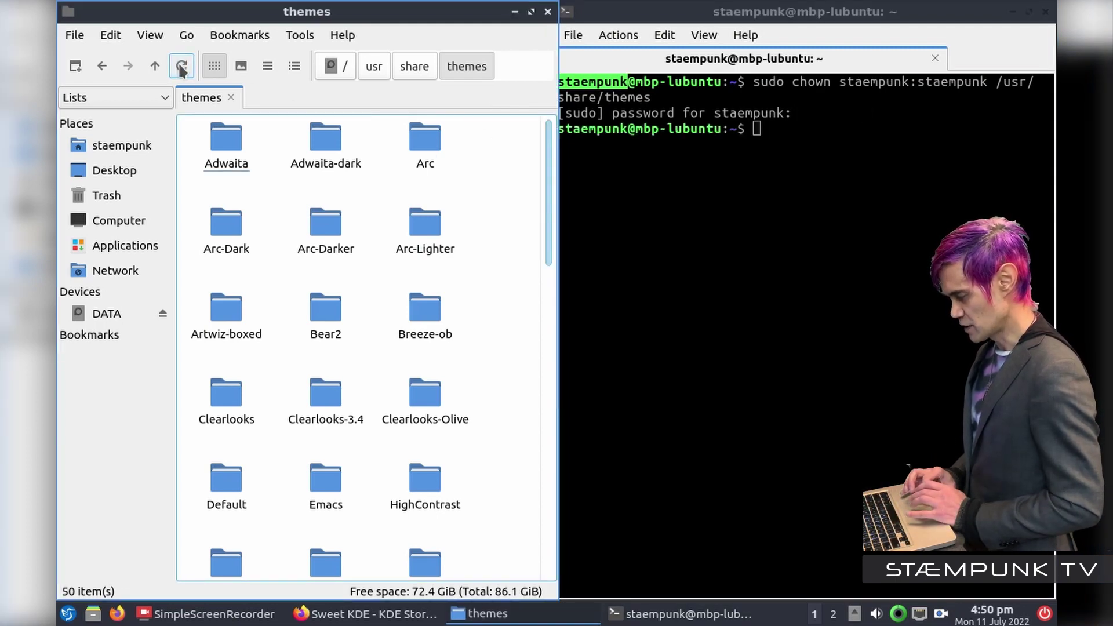
right_click(482, 188)
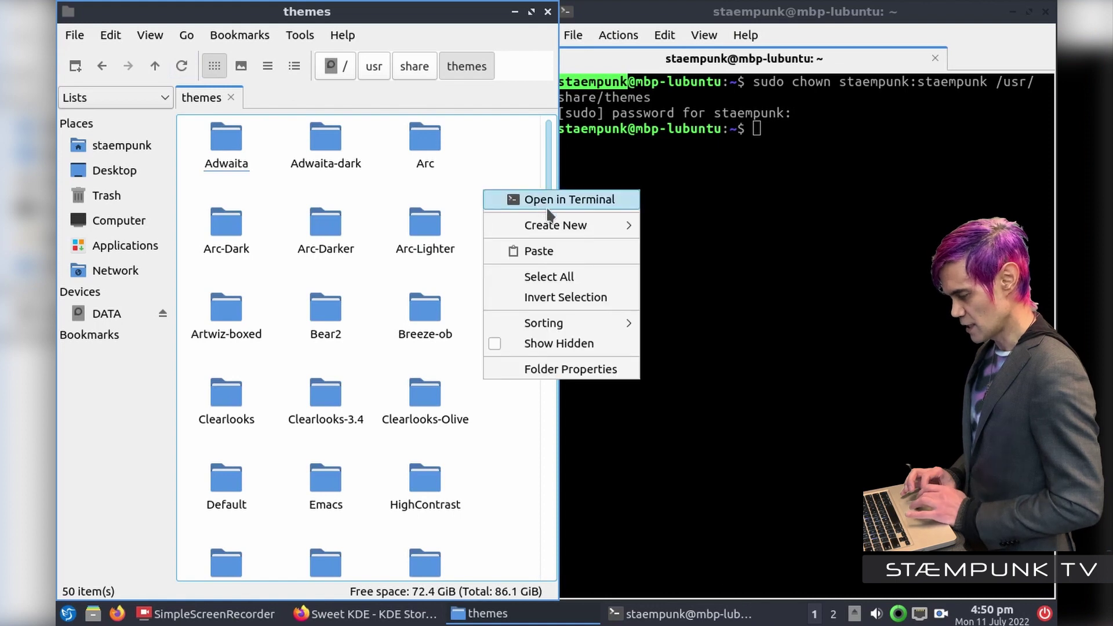
click(560, 251)
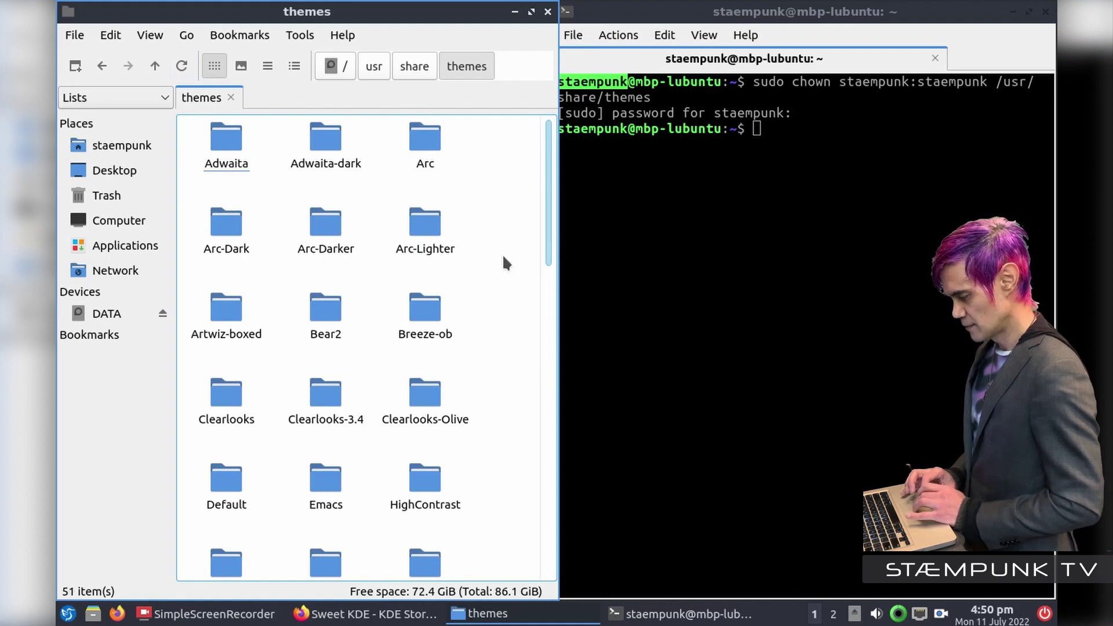
scroll(503, 254, down, 6)
scroll(504, 259, down, 5)
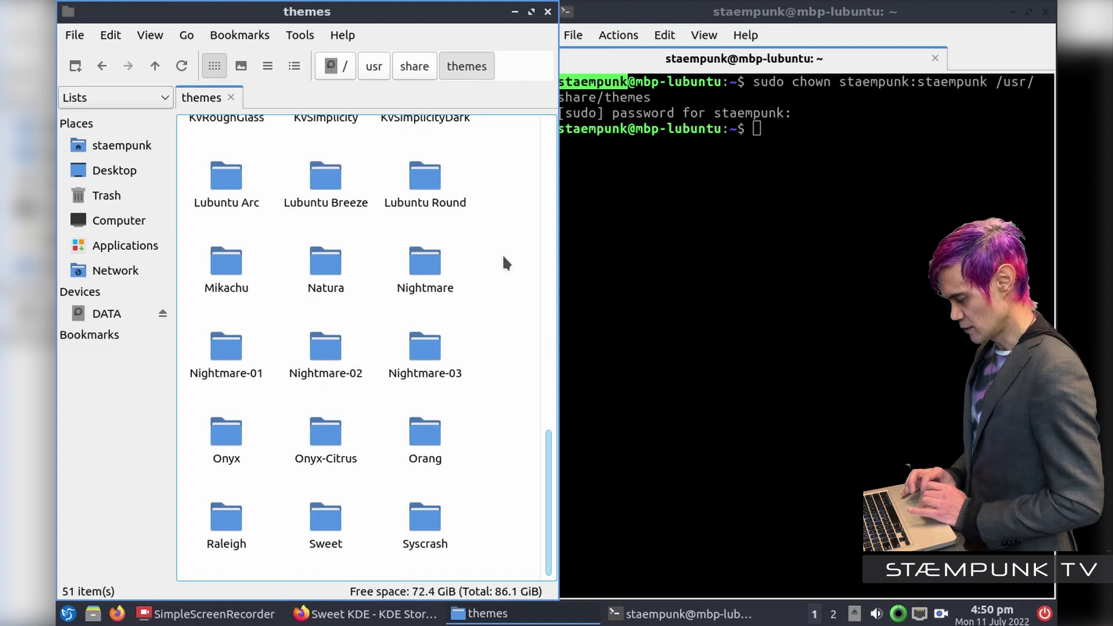
click(337, 520)
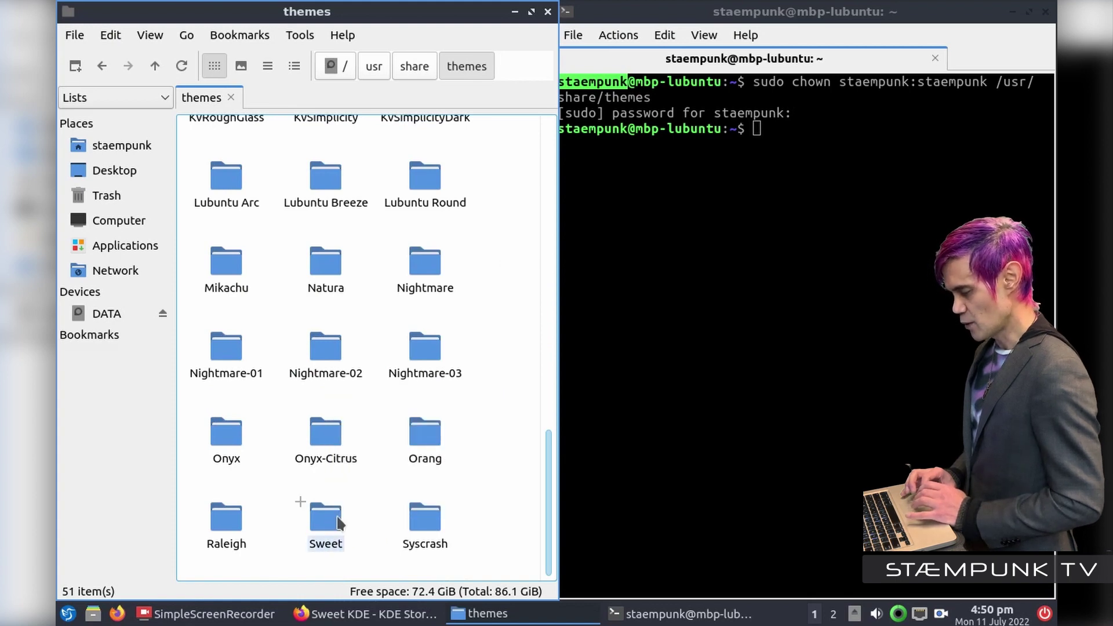
Return ownership of the themes directory to root with "sudo chown root:root /usr/share/themes" and reload the folder view
click(817, 143)
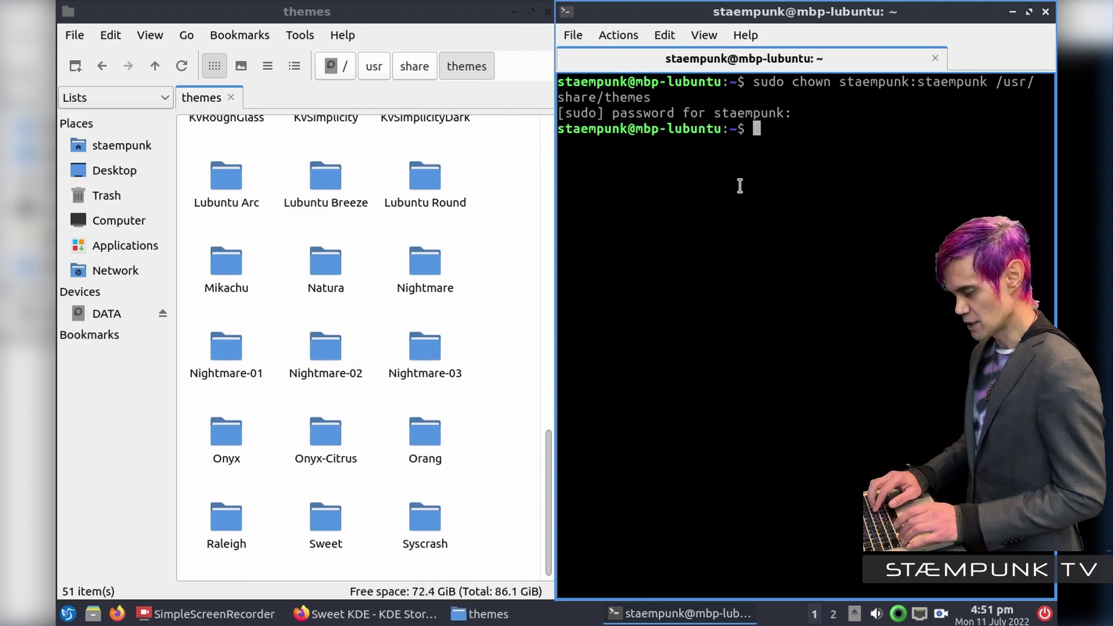
key(Up)
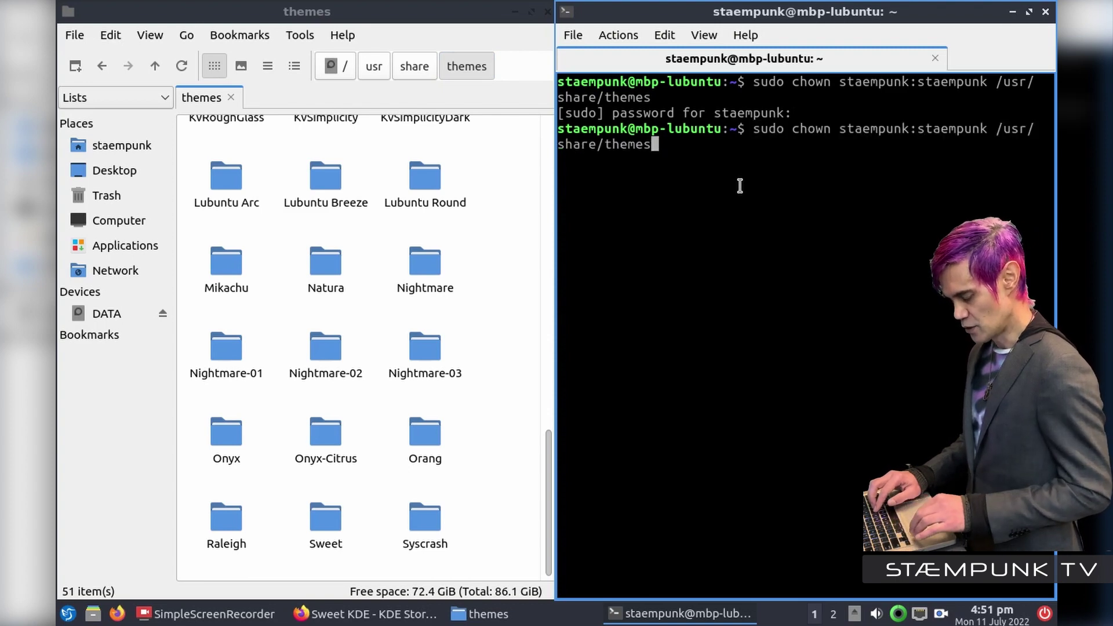
key(Left)
key(Left)
key(Left)
key(Left)
key(Left)
key(Left)
key(Left)
key(Left)
key(Left)
key(Left)
key(Left)
key(Left)
key(Left)
key(Left)
key(Left)
key(Left)
key(Left)
key(Left)
key(Left)
key(Left)
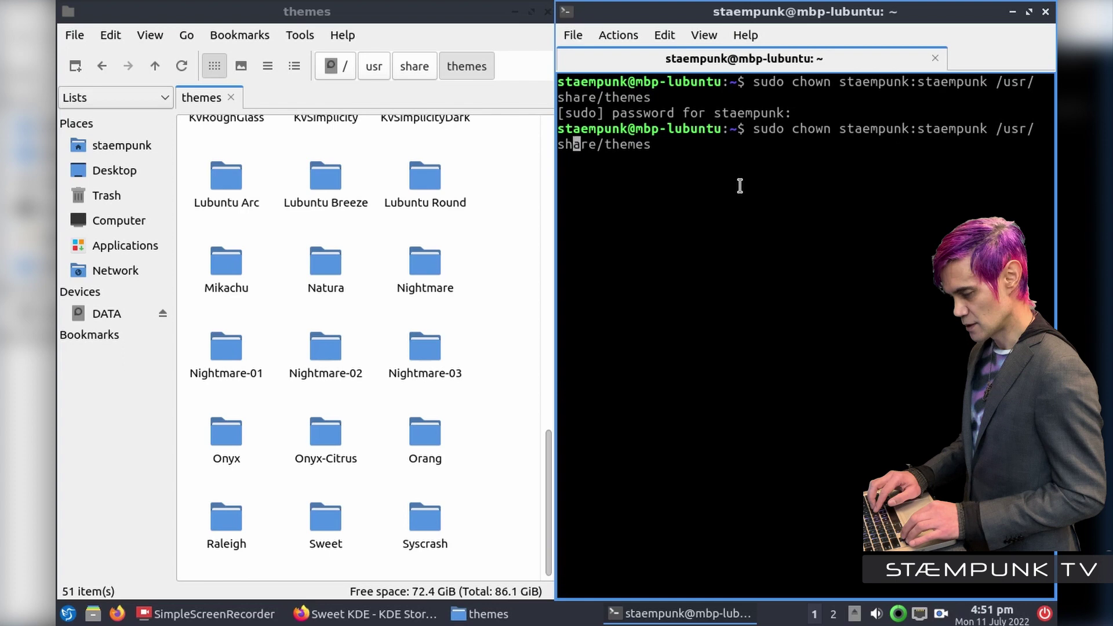
key(Right)
key(Right)
key(Right)
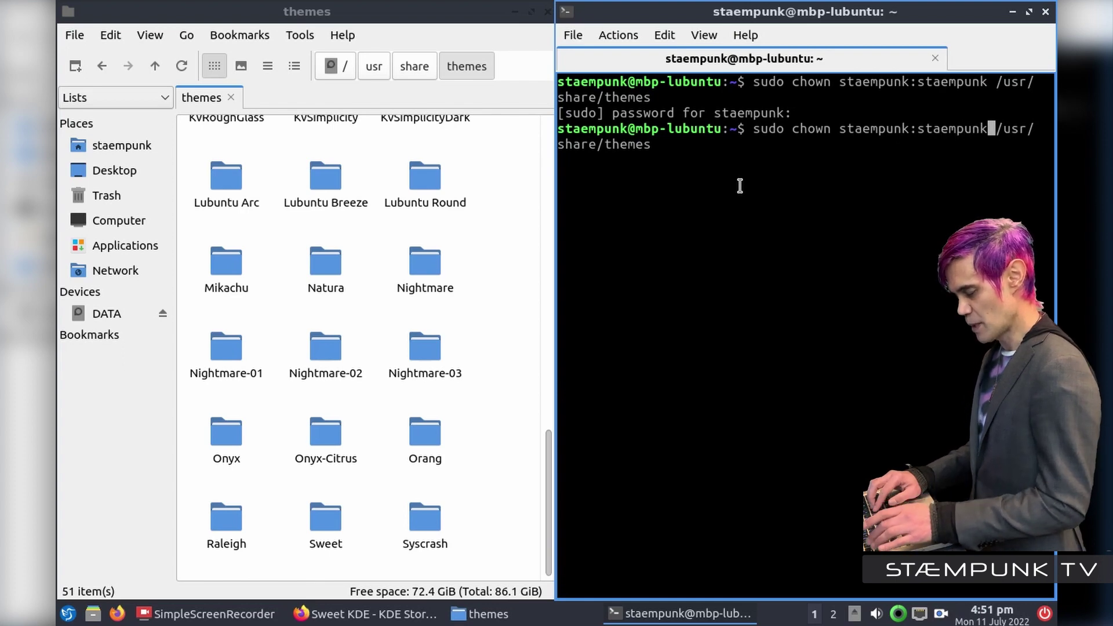
key(BackSpace)
key(BackSpace)
key(BackSpace)
key(BackSpace)
key(BackSpace)
key(BackSpace)
key(BackSpace)
key(BackSpace)
key(BackSpace)
key(BackSpace)
key(BackSpace)
key(BackSpace)
key(BackSpace)
key(BackSpace)
key(BackSpace)
key(BackSpace)
key(BackSpace)
key(BackSpace)
key(BackSpace)
text(root:root)
key(Right)
key(Right)
key(Right)
key(Right)
key(Right)
key(Right)
key(Right)
key(Right)
key(Right)
key(Right)
key(Right)
key(Right)
key(Right)
key(Right)
key(Right)
key(Right)
key(Right)
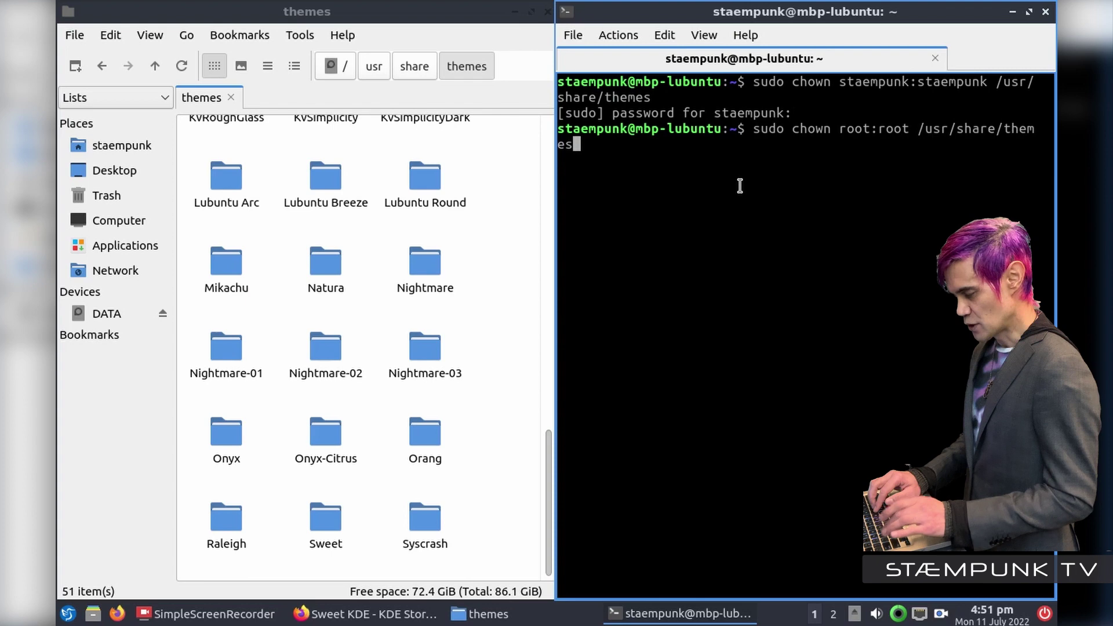
key(Return)
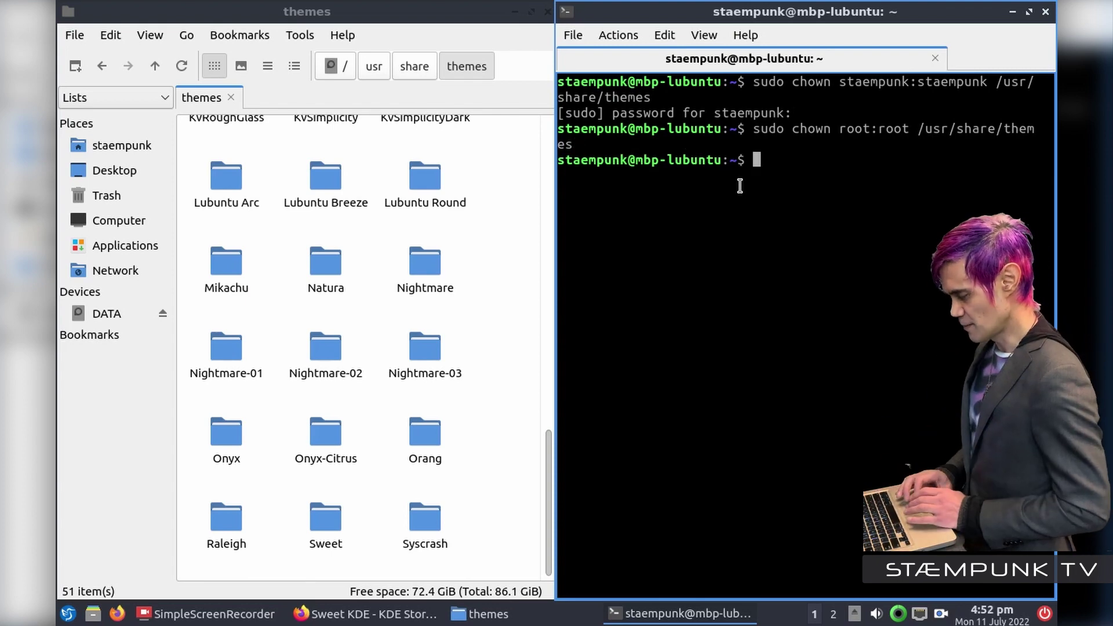
click(181, 69)
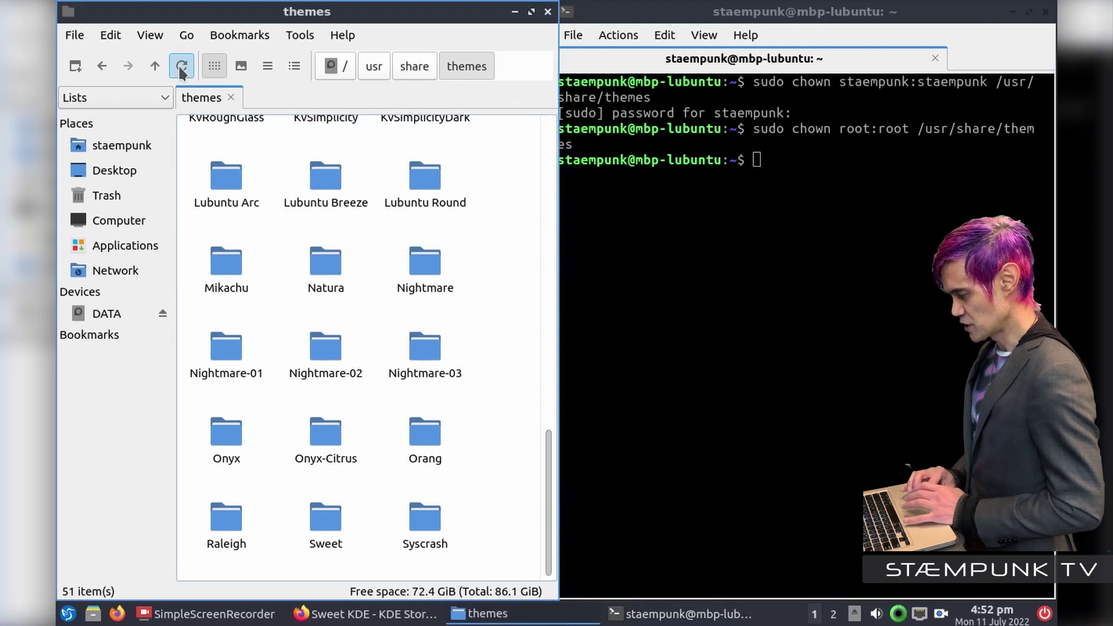
Check whether pasting into the themes folder is available after returning its ownership to root
right_click(497, 200)
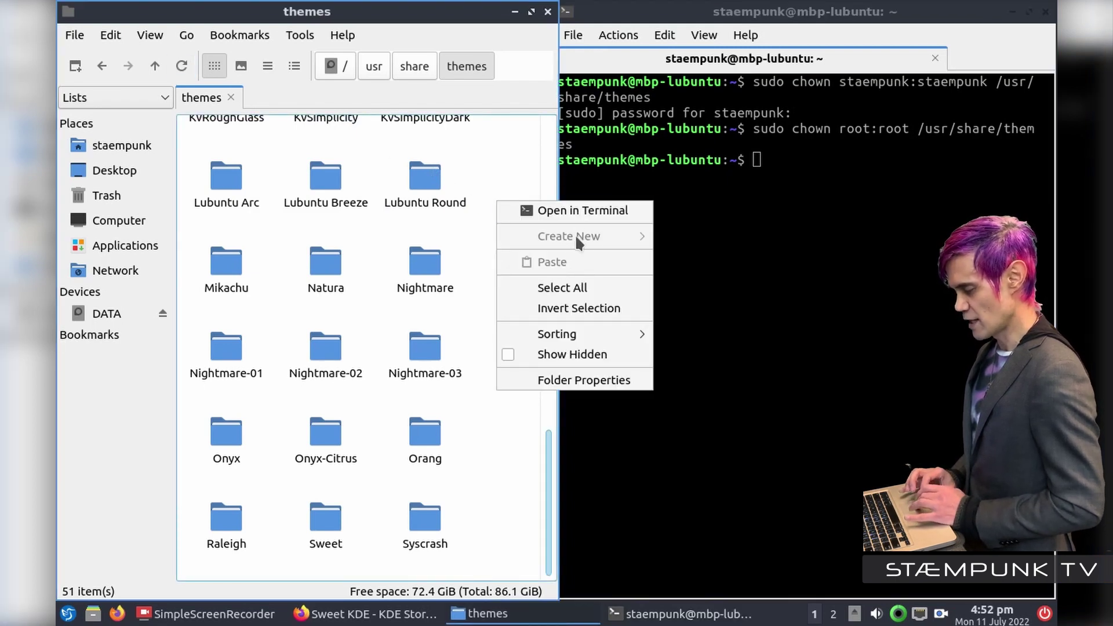
click(514, 161)
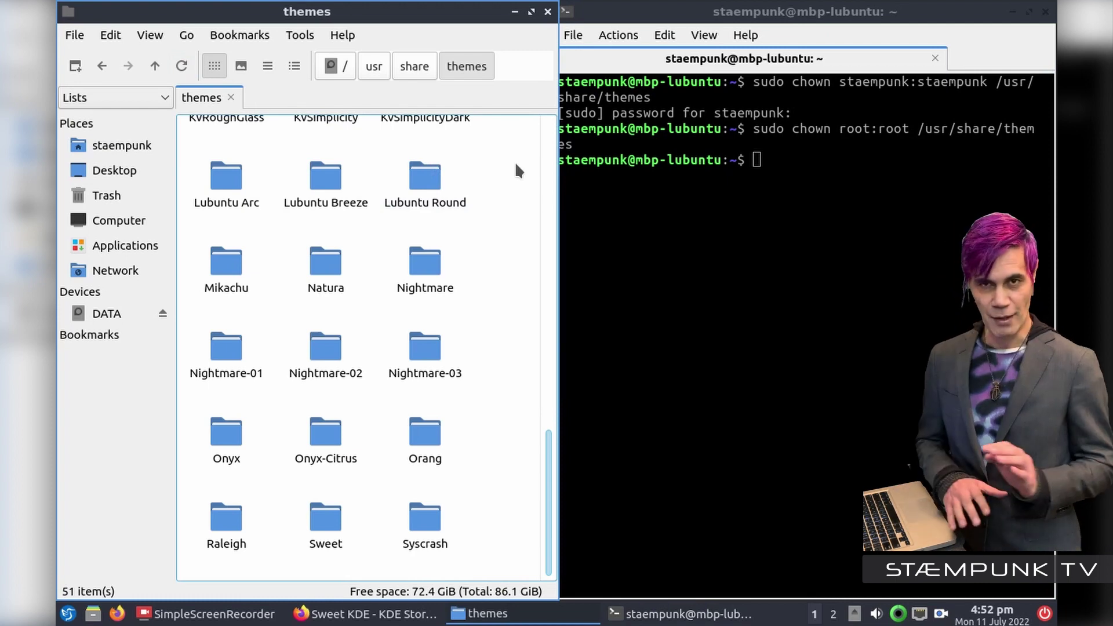
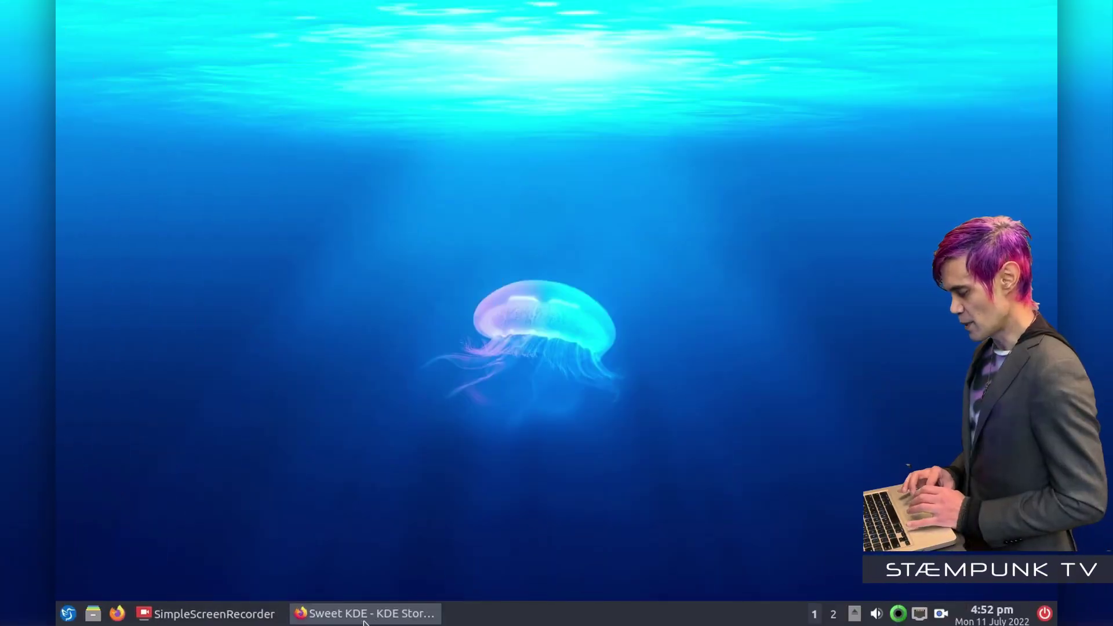
Switch to Firefox and open the KDE Store's Full Icon Themes category sorted by rating
click(364, 619)
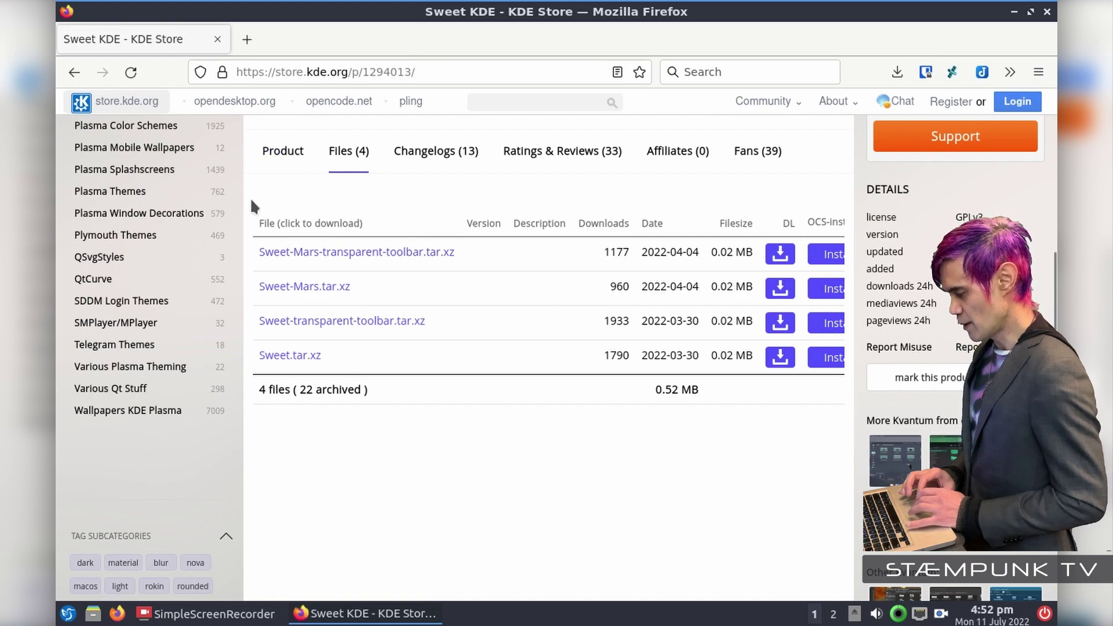
scroll(248, 194, up, 8)
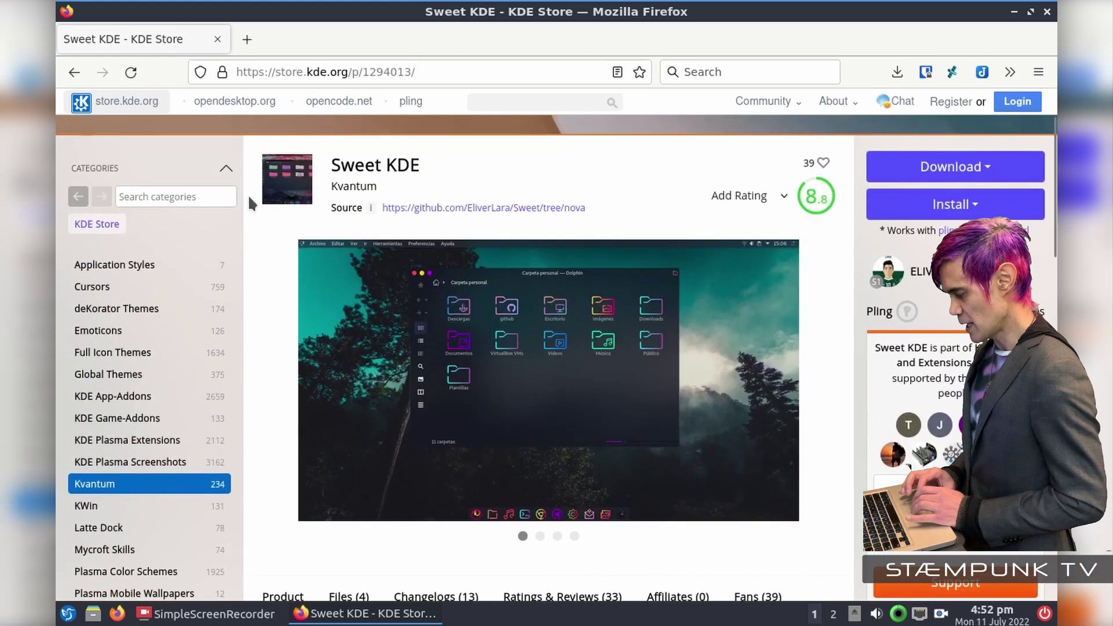
click(150, 351)
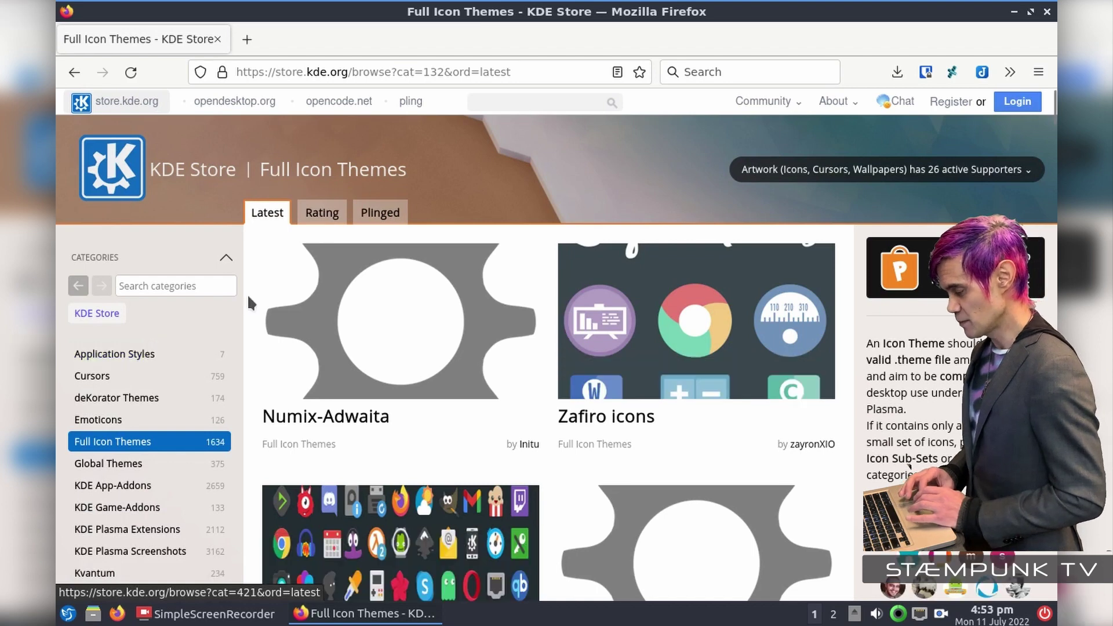
click(329, 214)
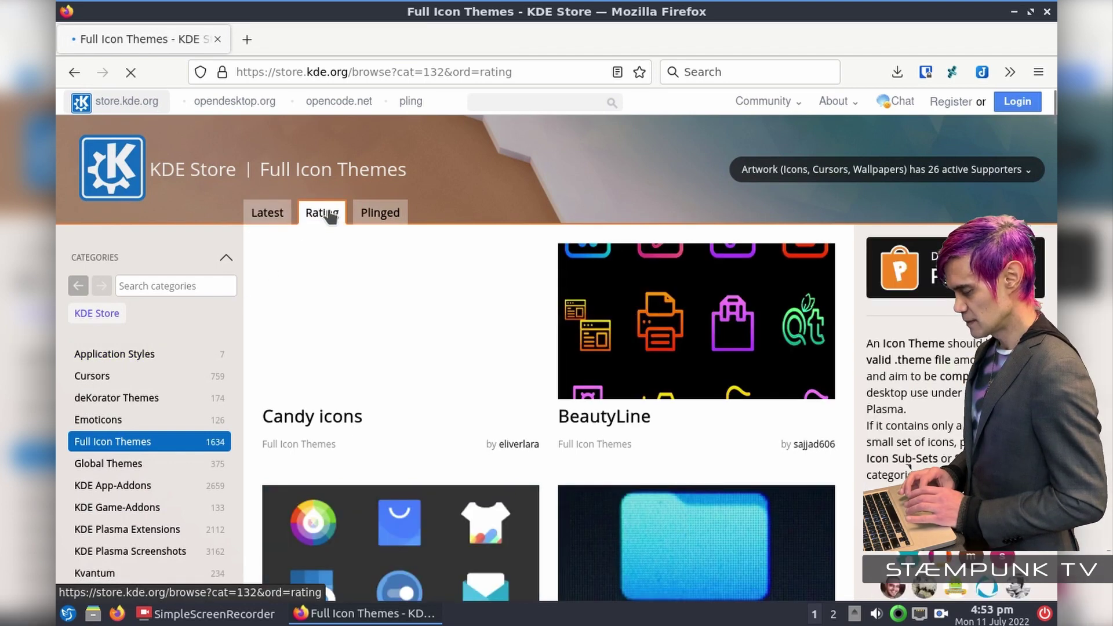
Browse the rated icon themes and open the Suru Plus 30 Barcelona product page
scroll(548, 300, down, 5)
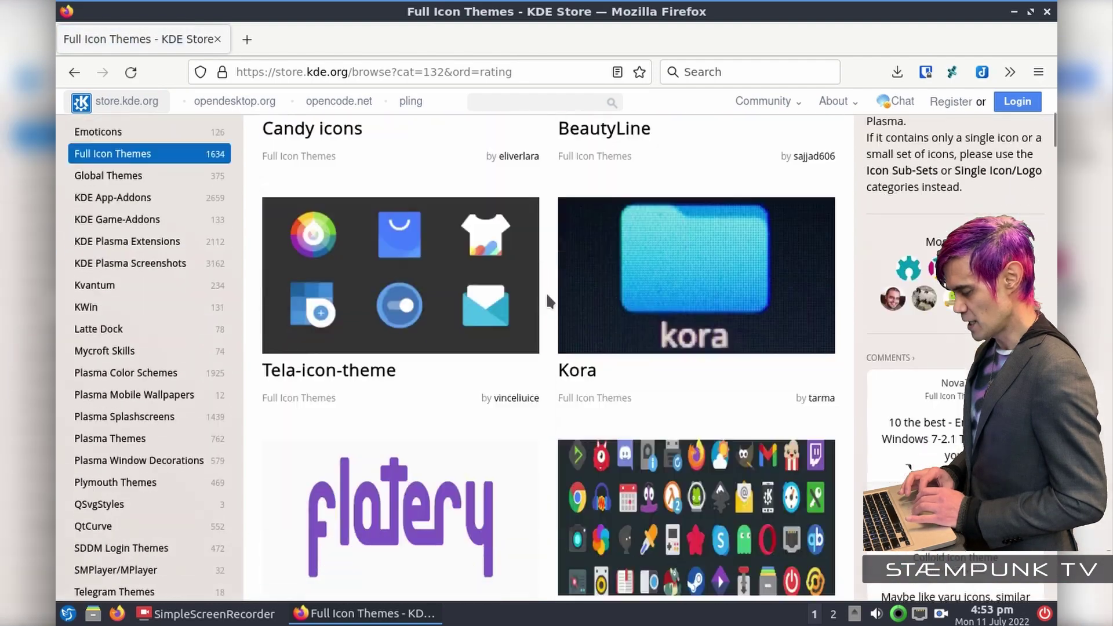
scroll(548, 300, down, 20)
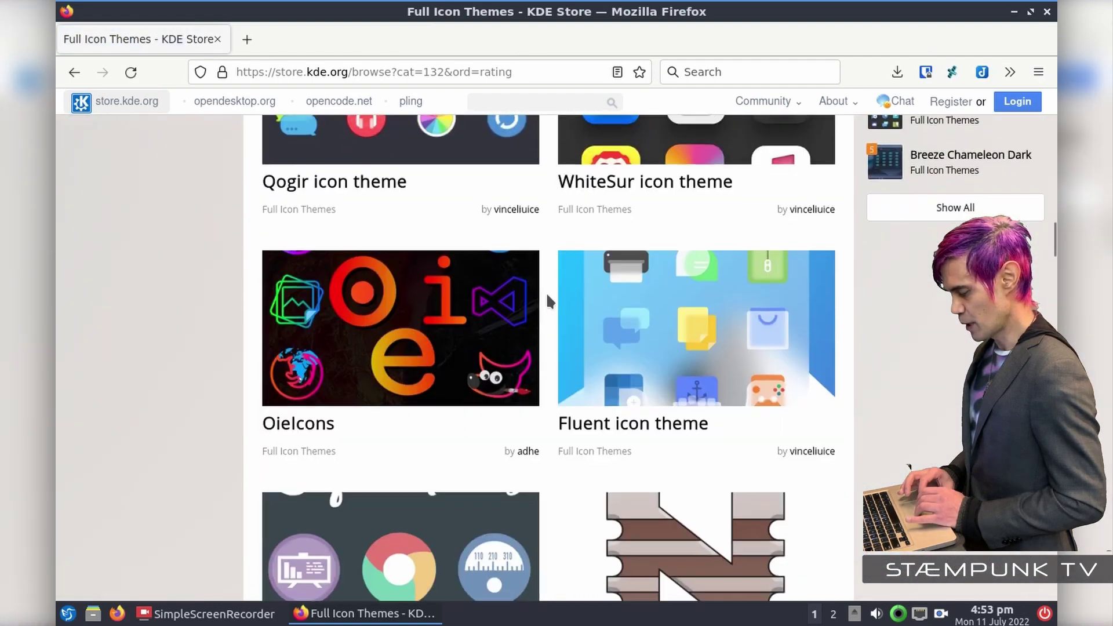
scroll(547, 299, down, 17)
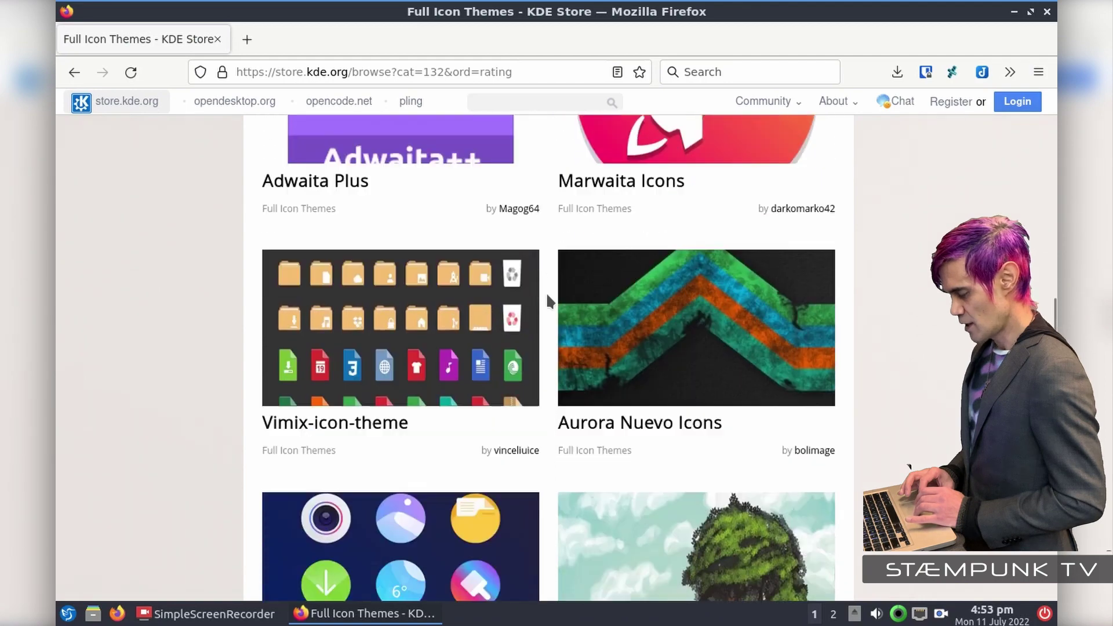
scroll(548, 300, down, 11)
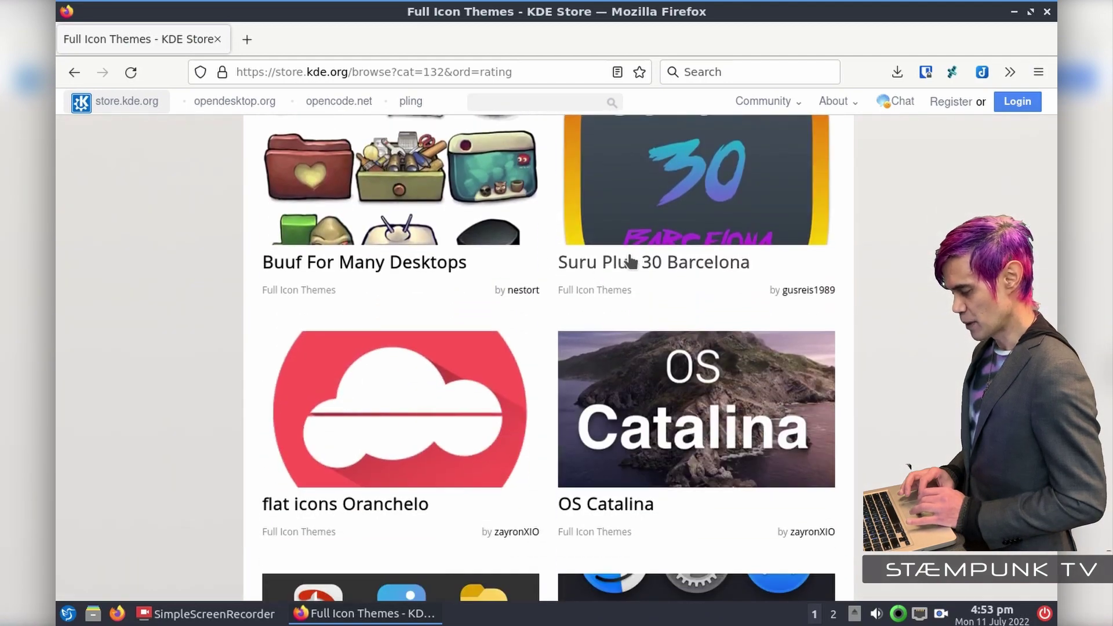
click(632, 262)
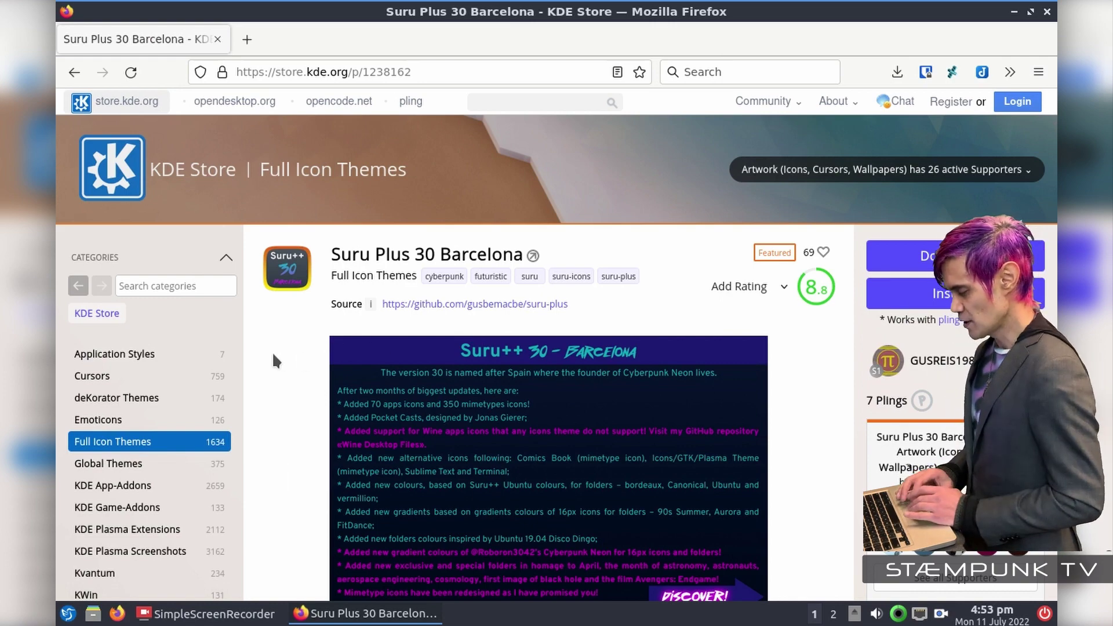
Show the product's files and follow the suru-plus file's external link to its GitHub repository
scroll(272, 351, down, 7)
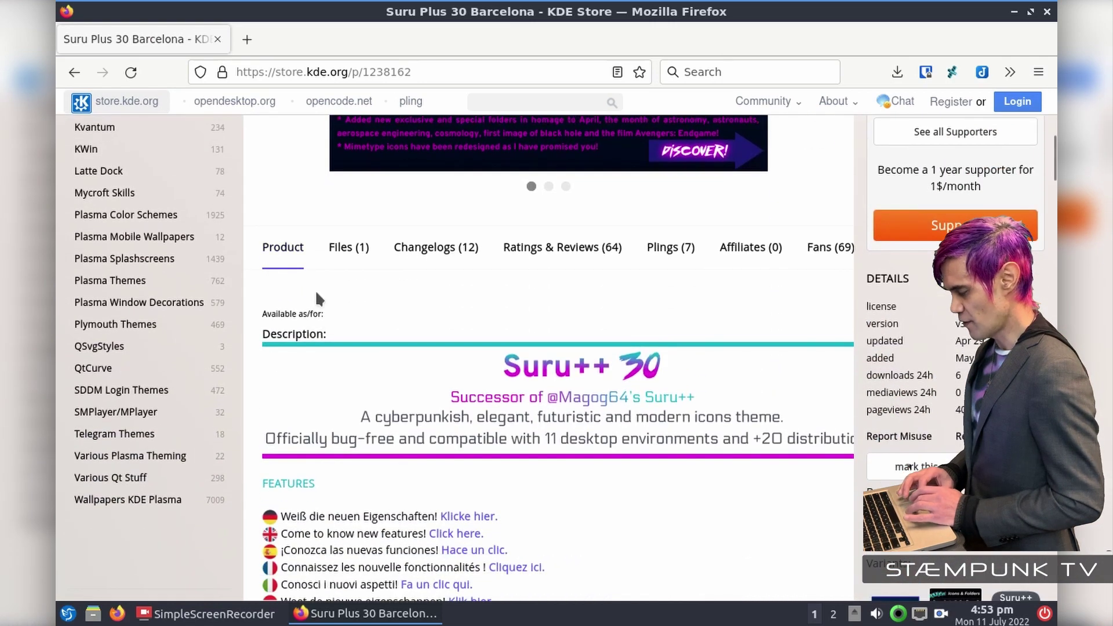
click(346, 248)
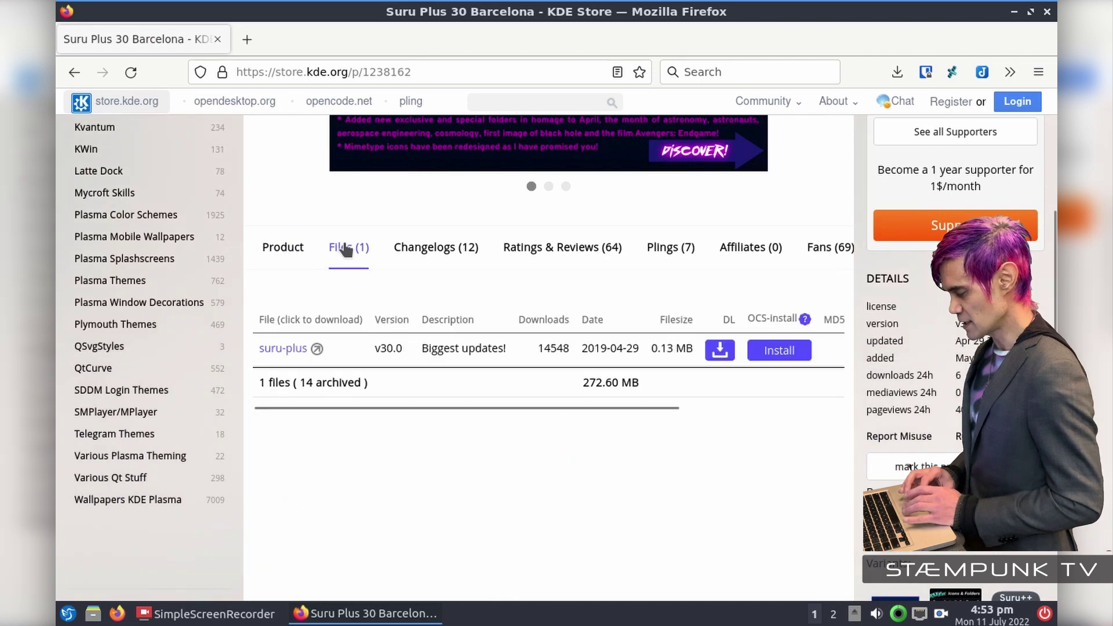
click(288, 349)
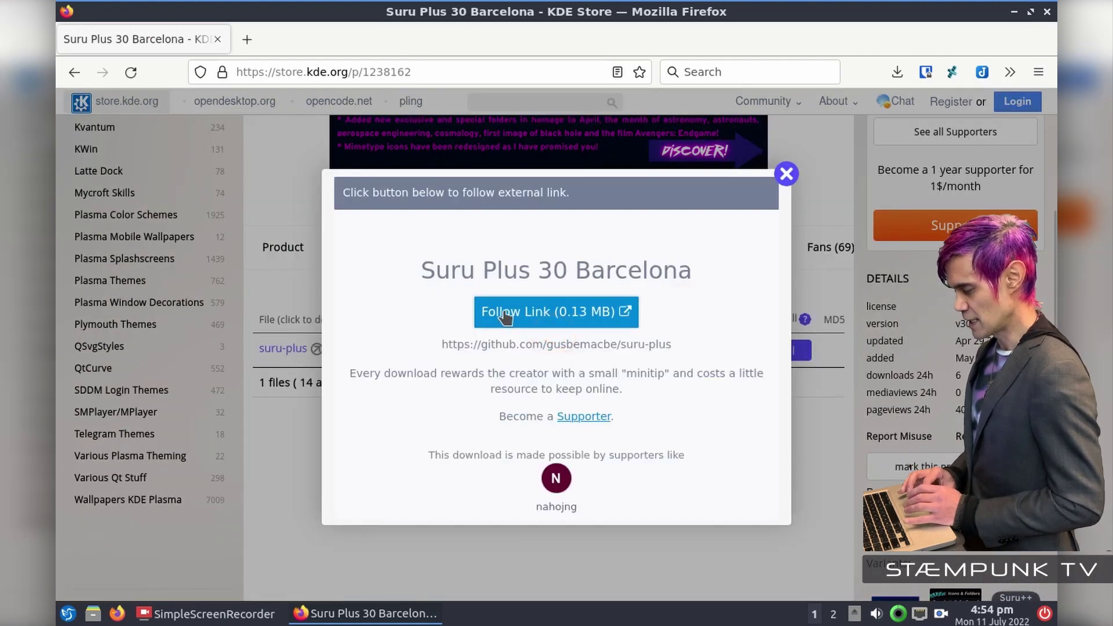
click(505, 314)
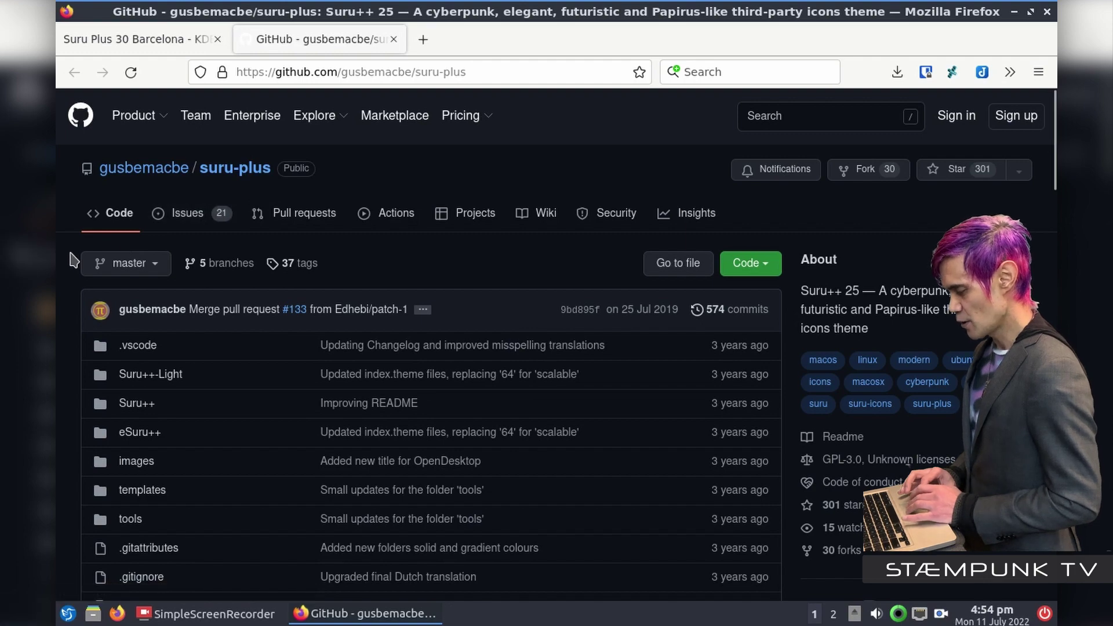
Go from the readme to the English wiki manual and open "Installing the new daily update with CLI"
scroll(74, 260, down, 15)
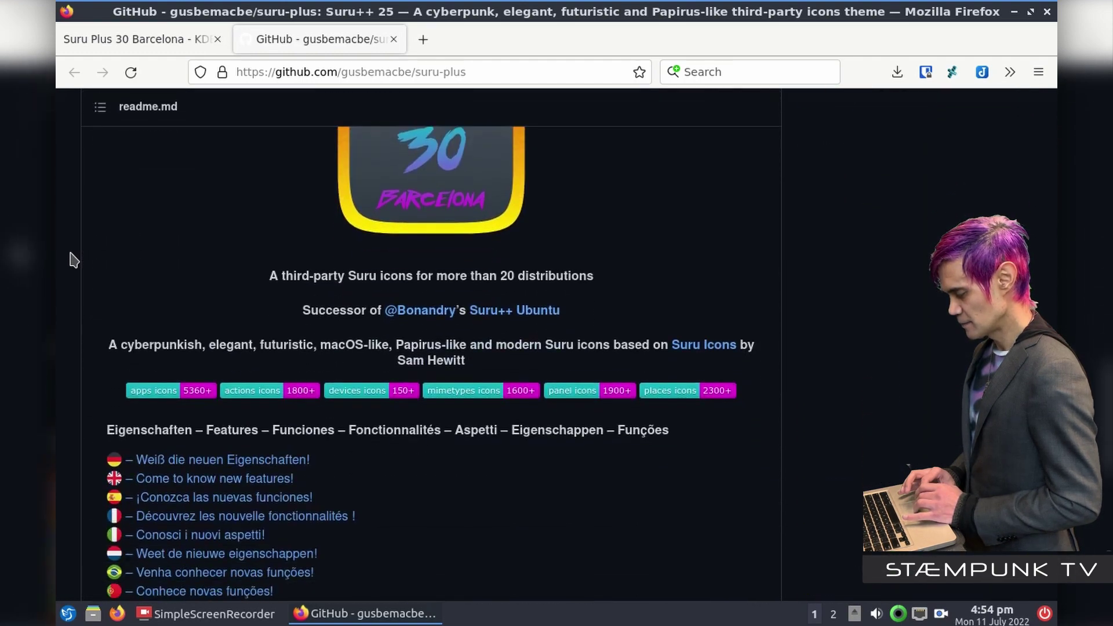
scroll(74, 260, down, 5)
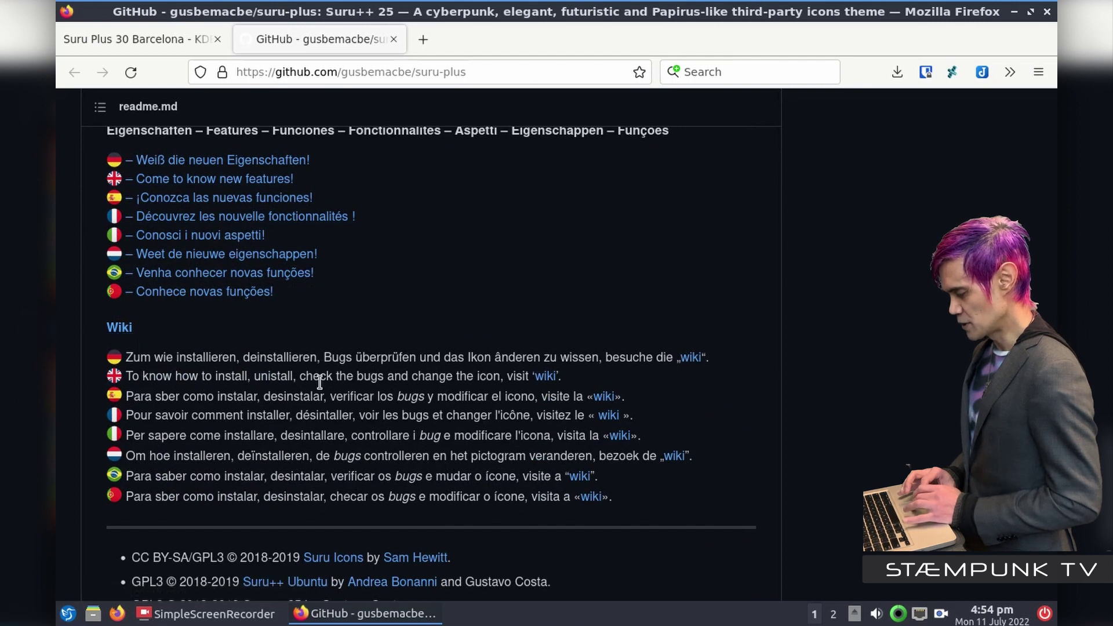
click(546, 378)
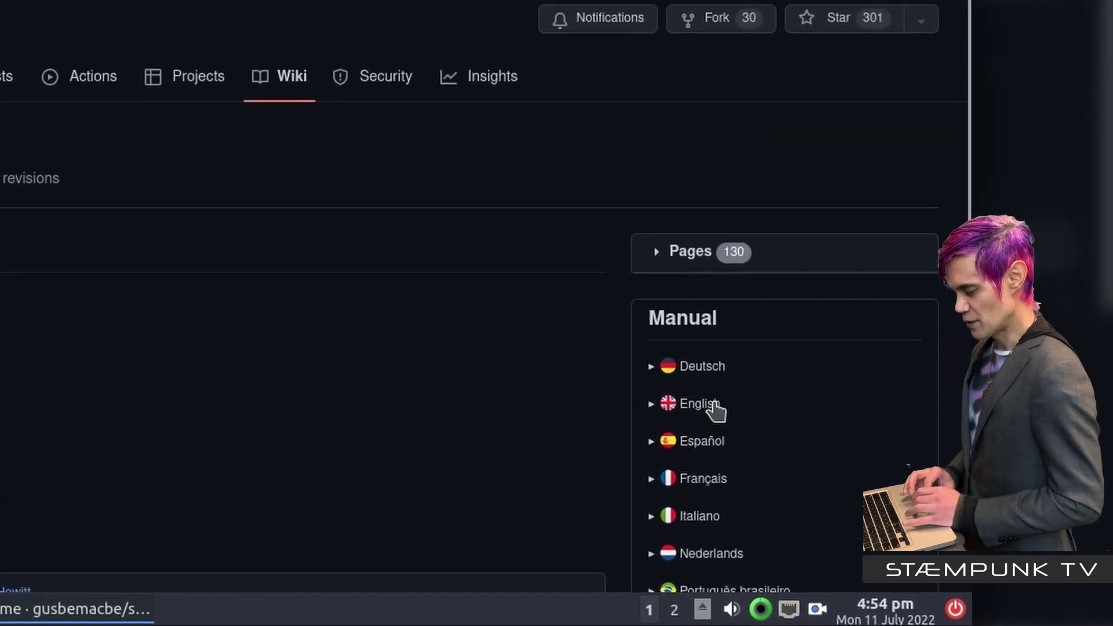
click(698, 409)
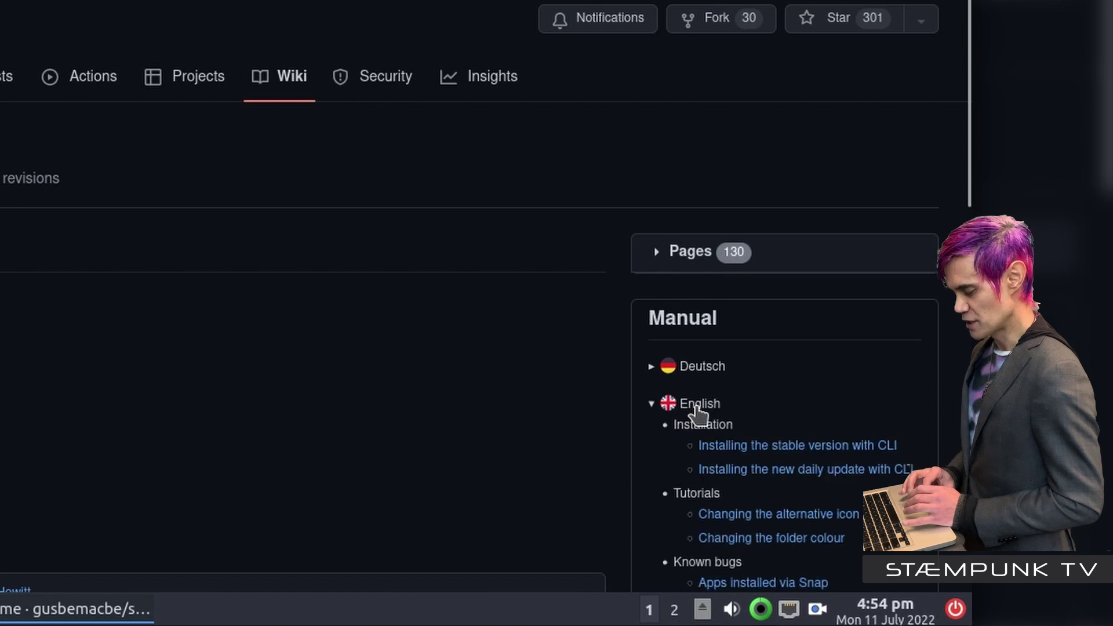
click(774, 471)
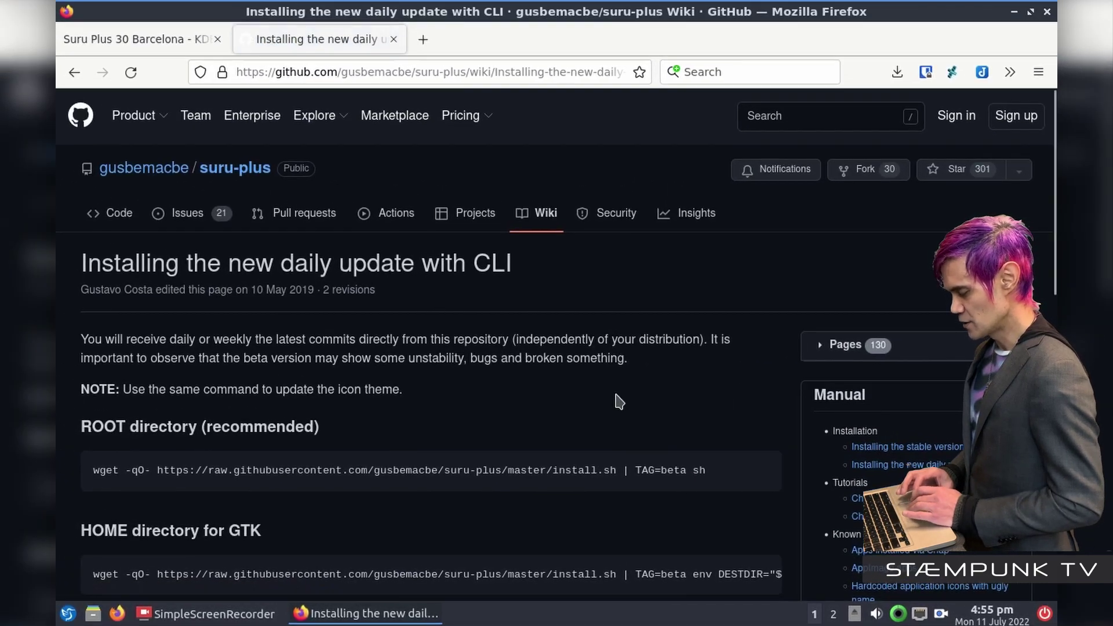
Copy a beta install command from the wiki page, run it in a new terminal to install the Suru++ icons, and close the terminal
scroll(618, 400, down, 3)
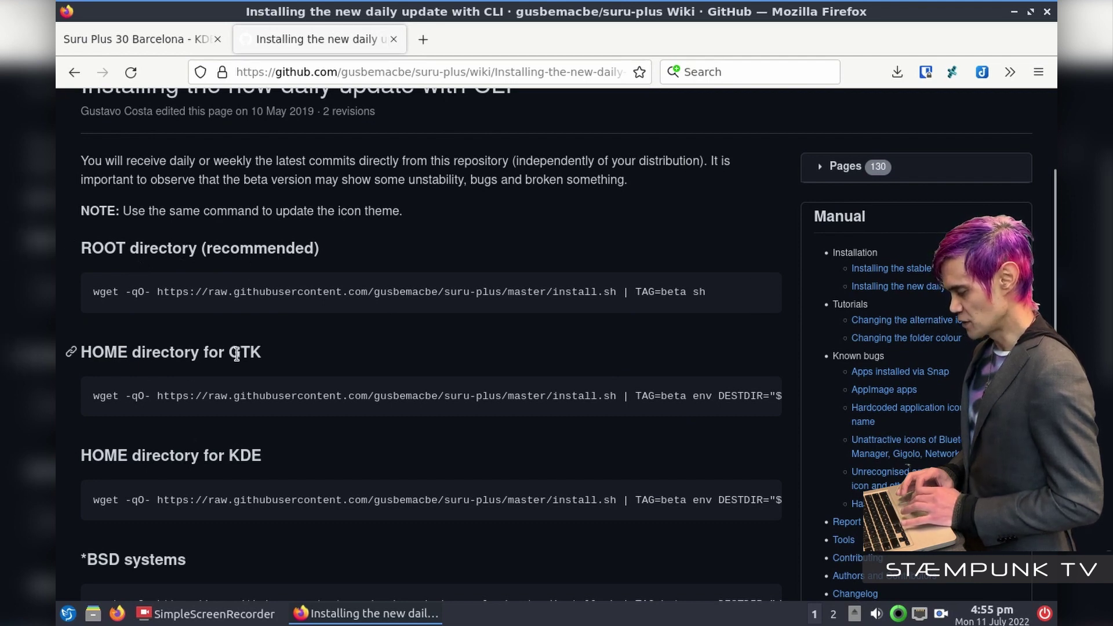
mouse_move(750, 408)
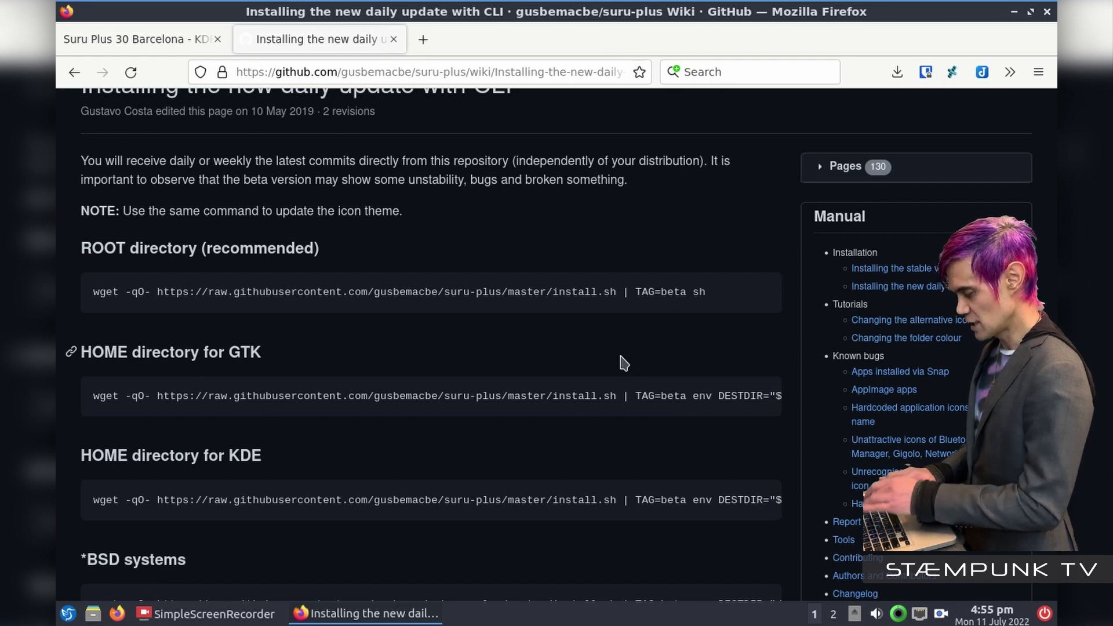
key(ctrl+alt+t)
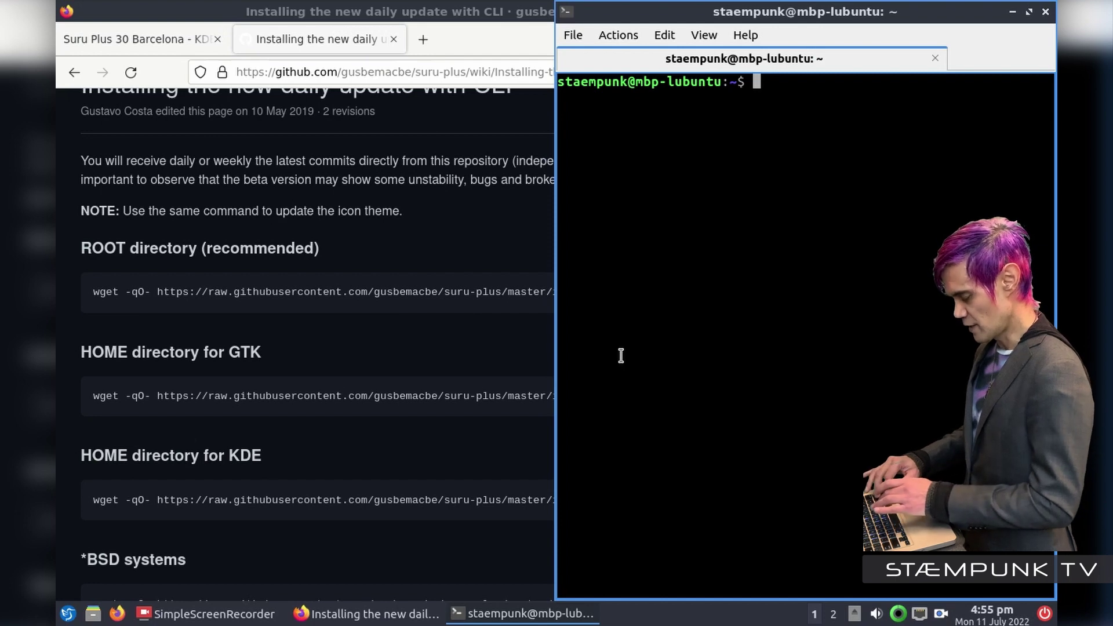
key(ctrl+shift+v)
key(Return)
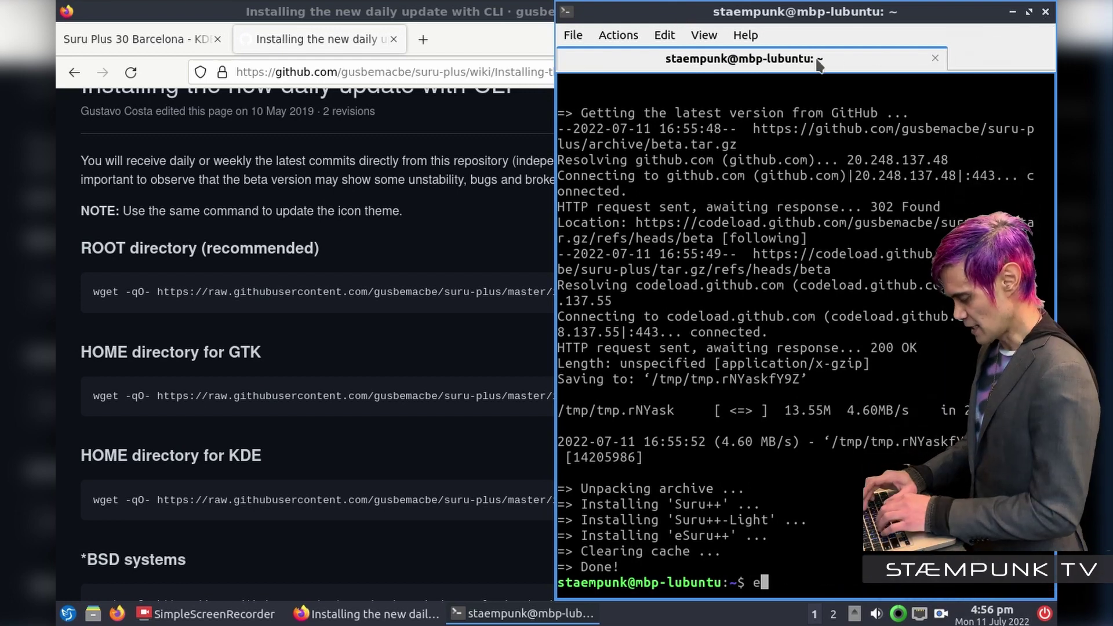
key(ctrl+d)
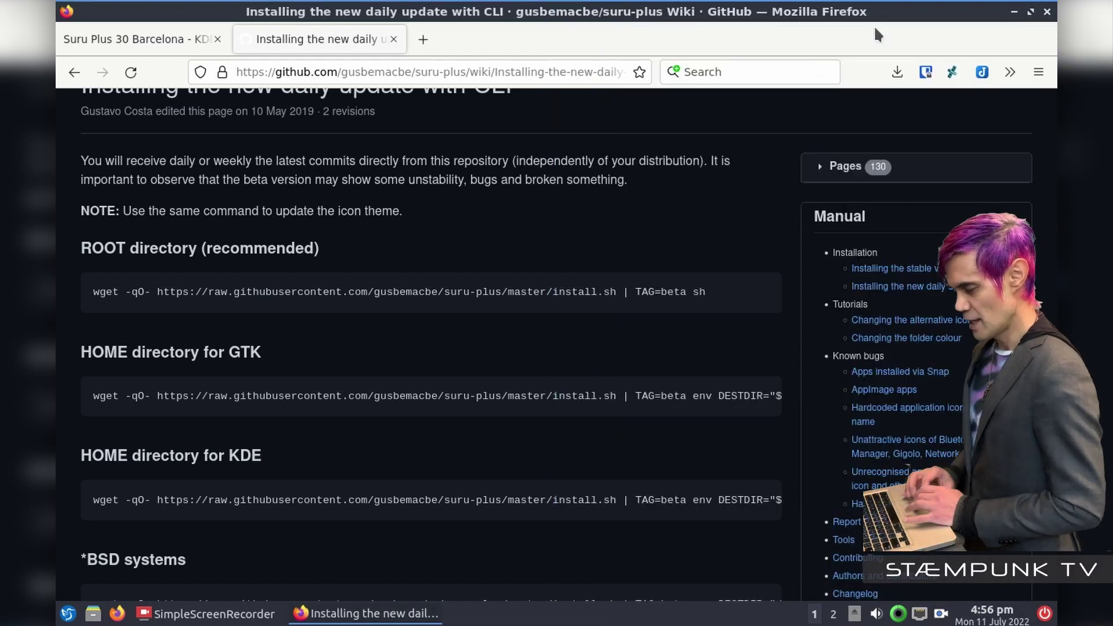
Minimize the browser and launch Kvantum Manager from the Accessories applications
click(1014, 11)
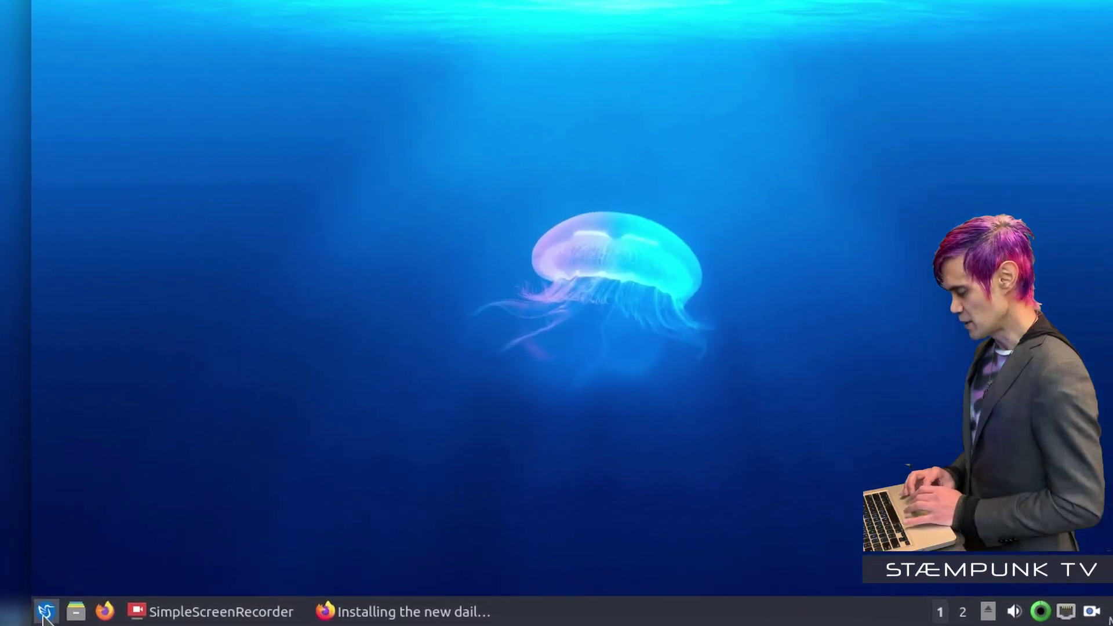
click(69, 611)
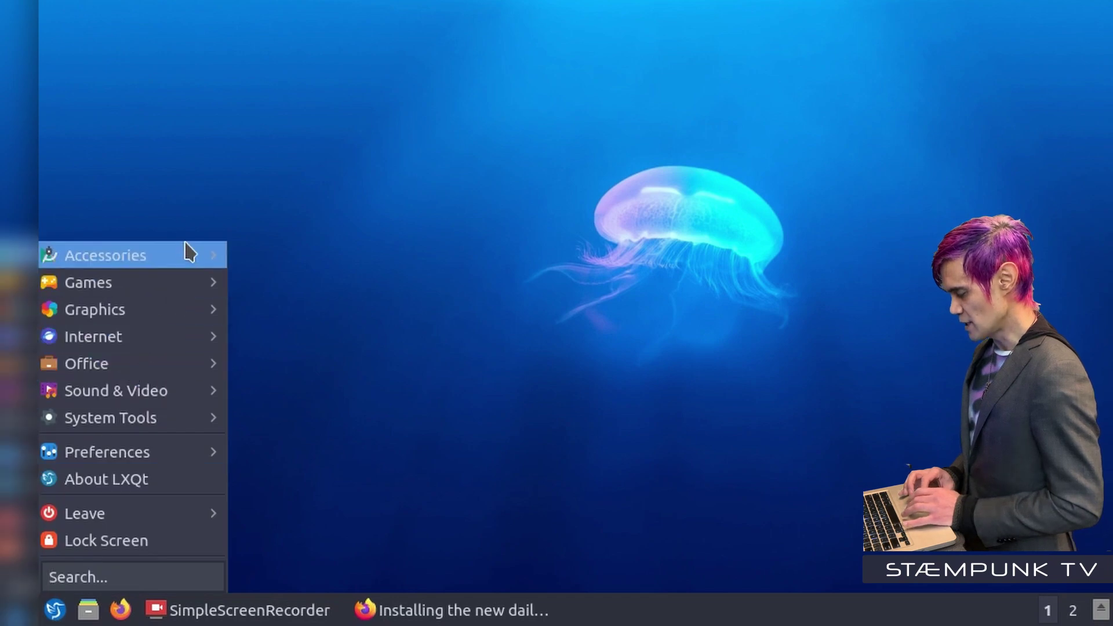
mouse_move(186, 251)
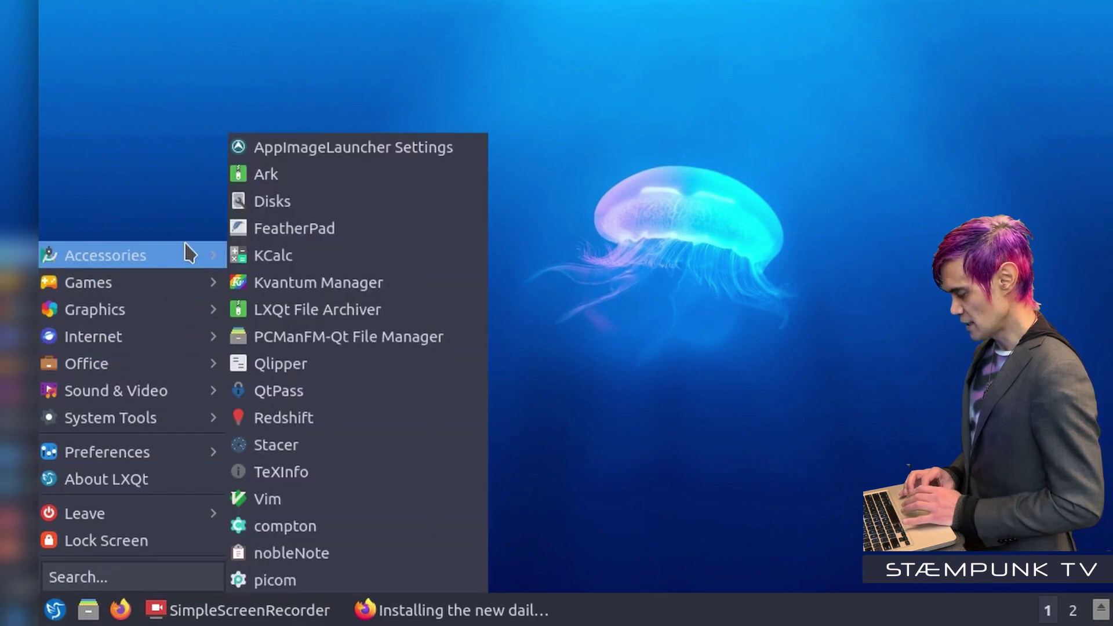
click(398, 286)
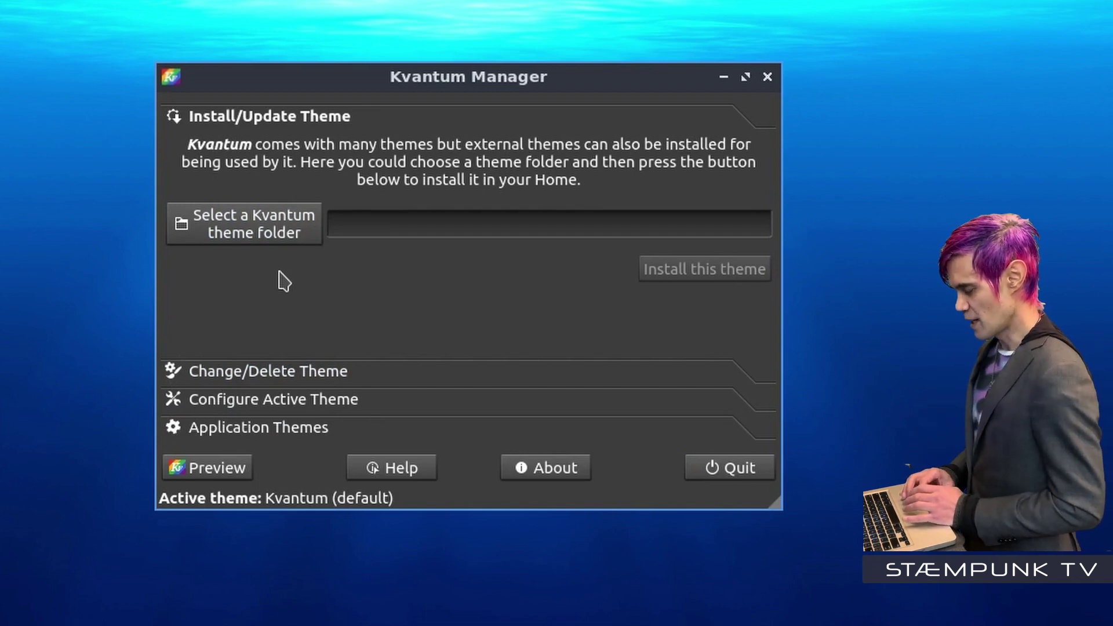
Start choosing a Kvantum theme folder and browse from the file system root to /usr/share/themes
click(261, 238)
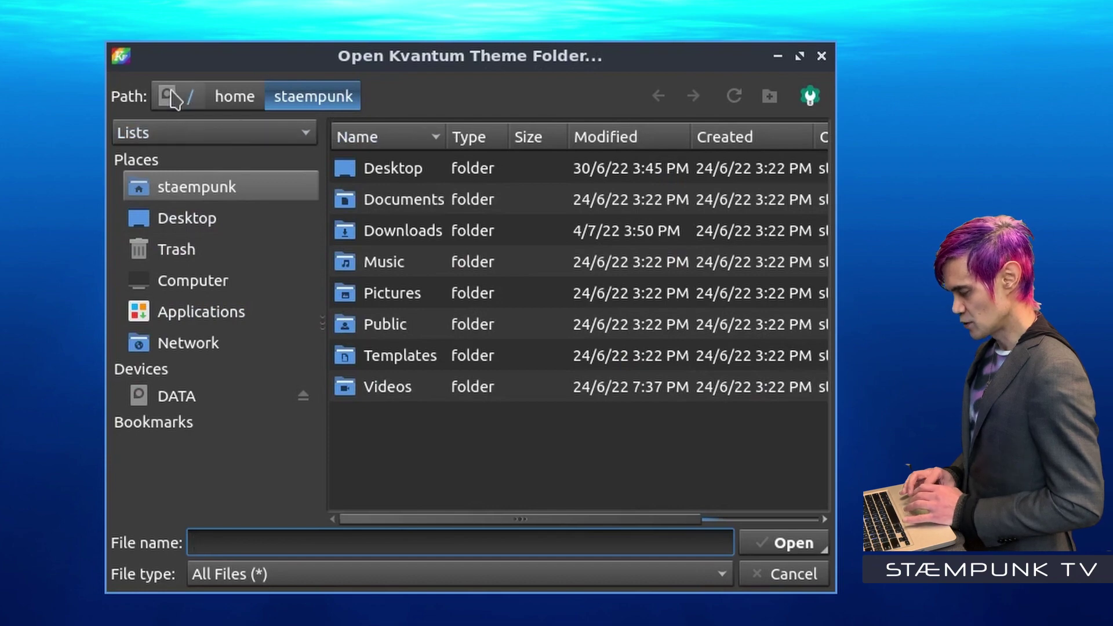
click(174, 97)
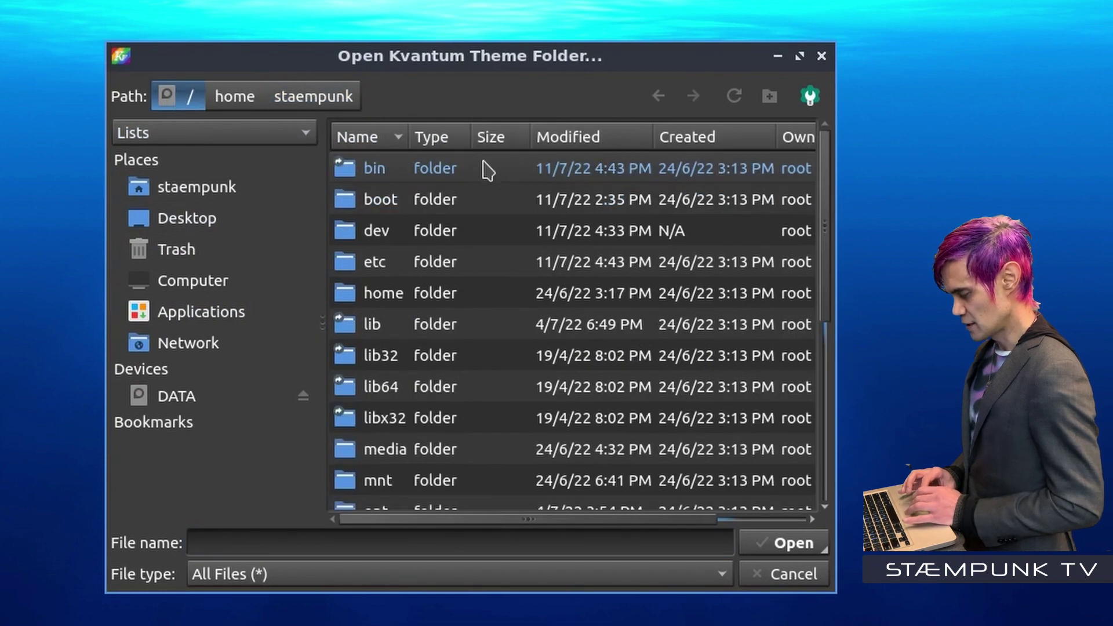
scroll(490, 169, down, 4)
double_click(347, 473)
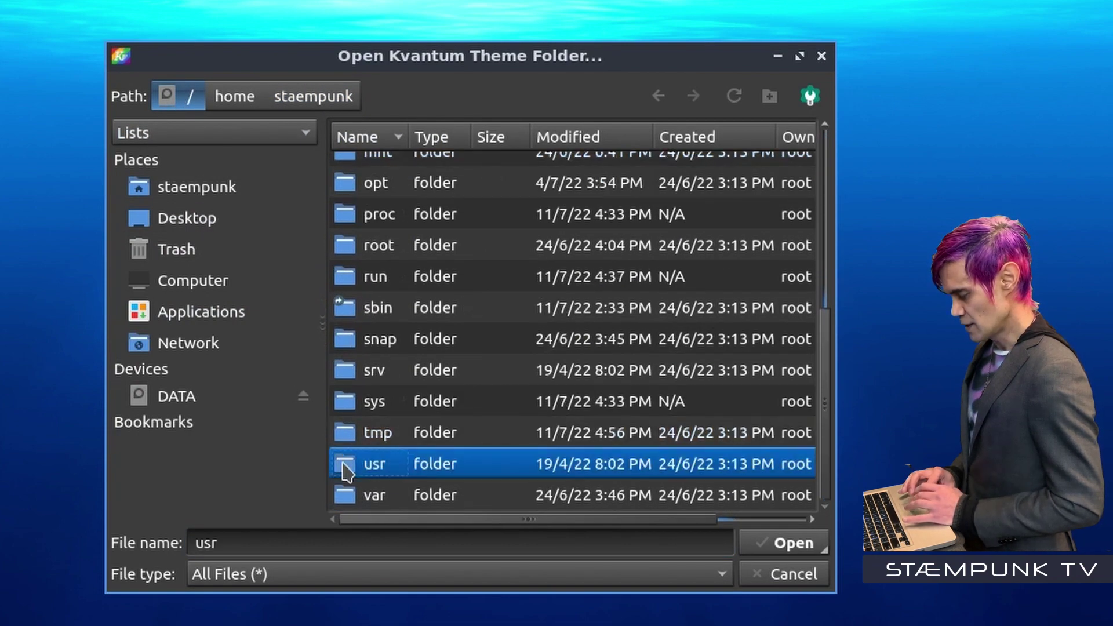
double_click(350, 482)
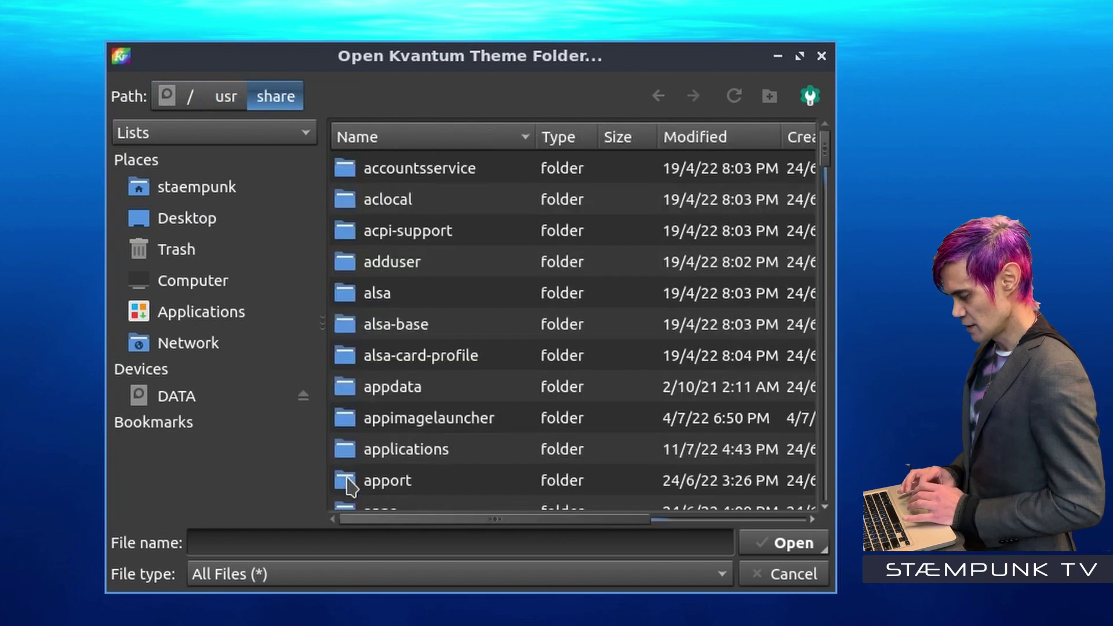
text(themes)
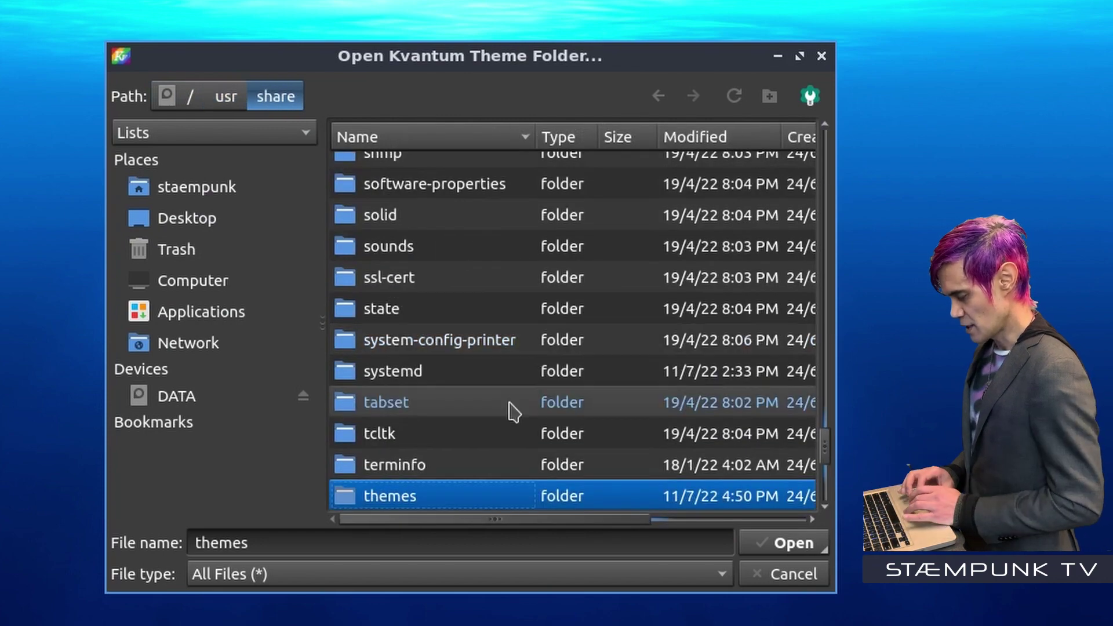
double_click(348, 498)
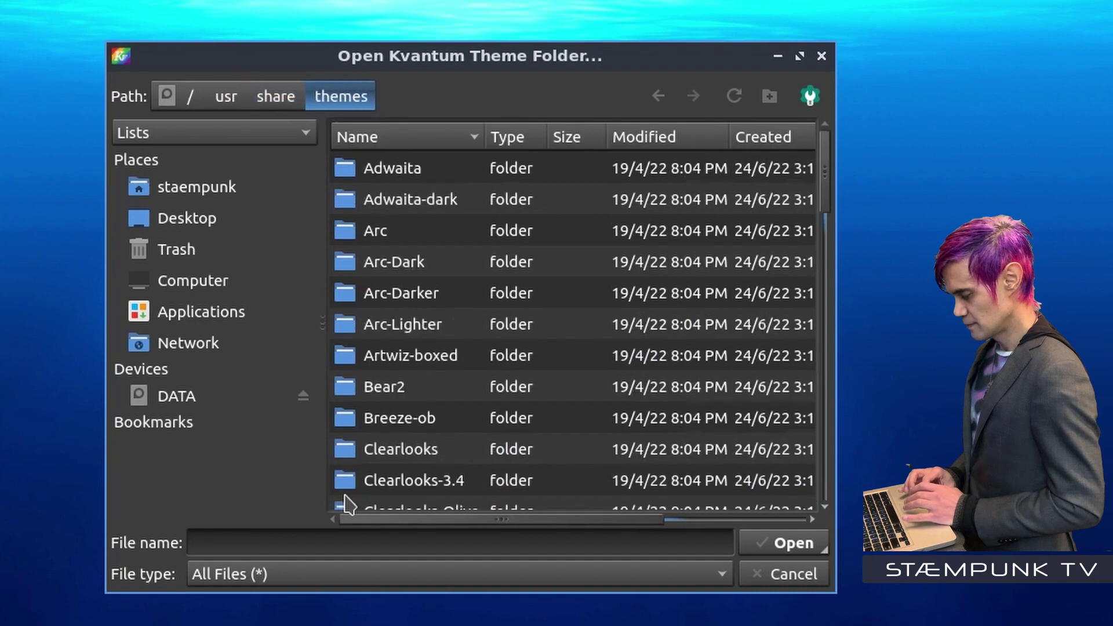
Choose the Sweet folder in /usr/share/themes and install it as a Kvantum theme
scroll(490, 356, down, 10)
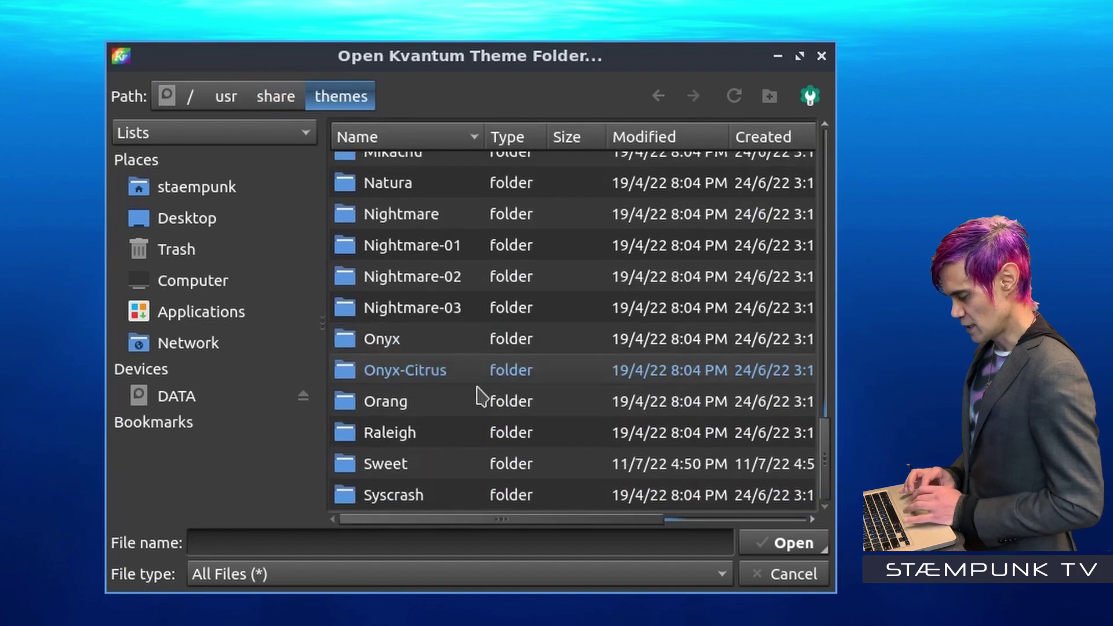
click(350, 468)
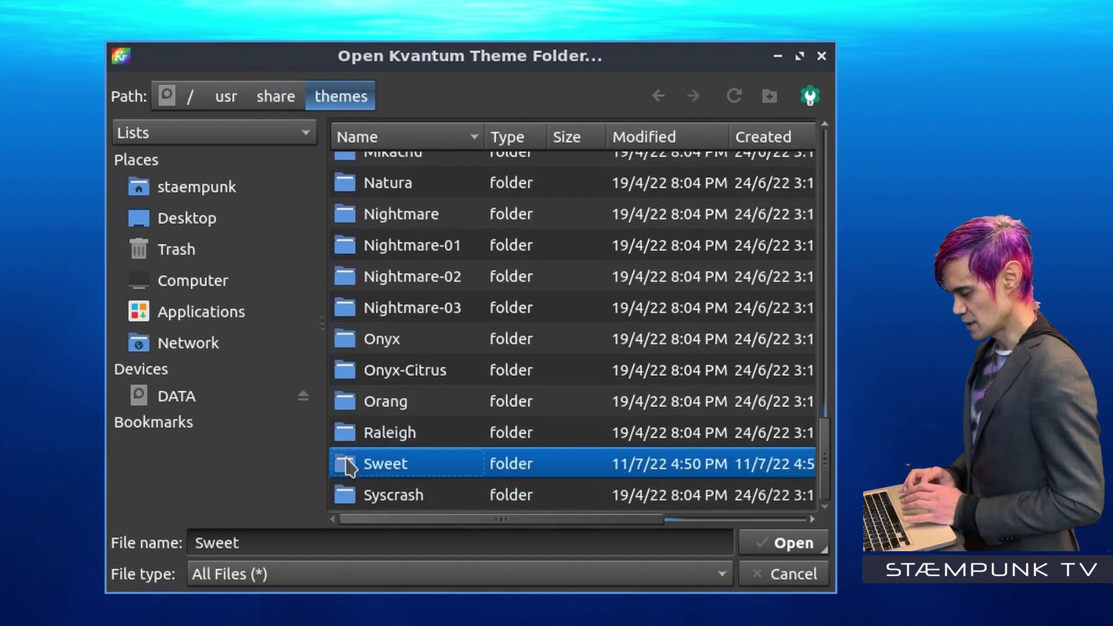
click(793, 543)
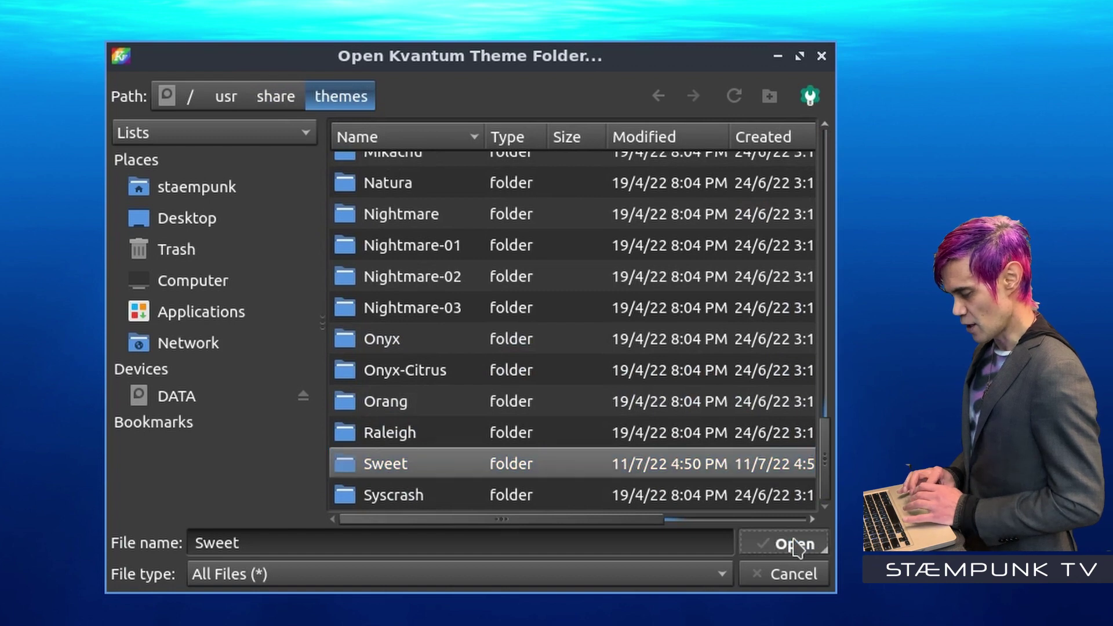
click(707, 280)
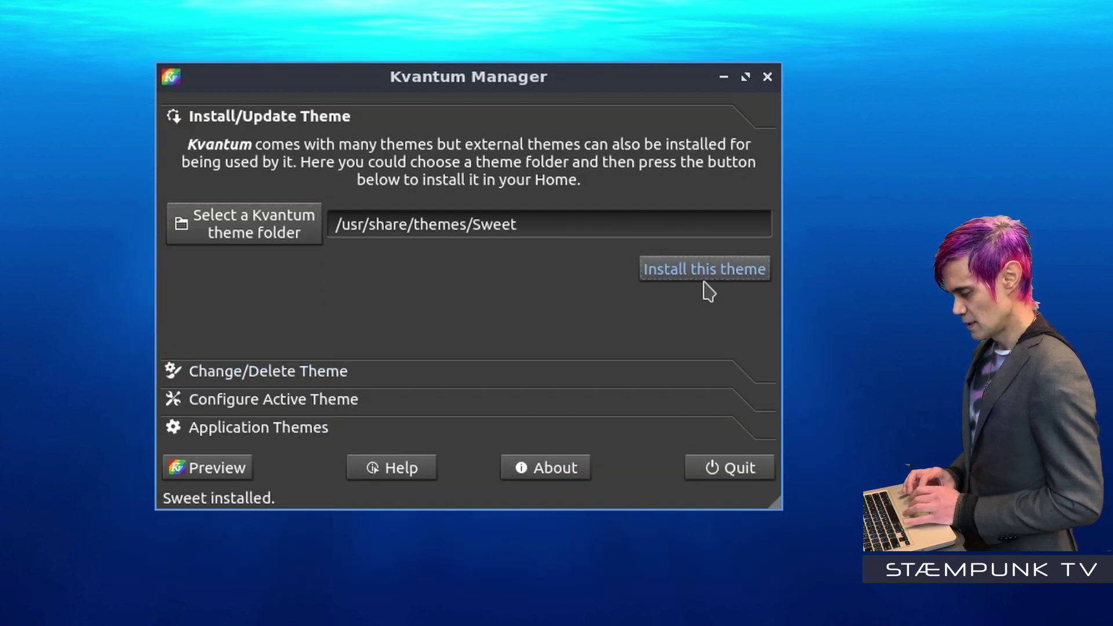
Change the active Kvantum theme to Sweet
click(264, 374)
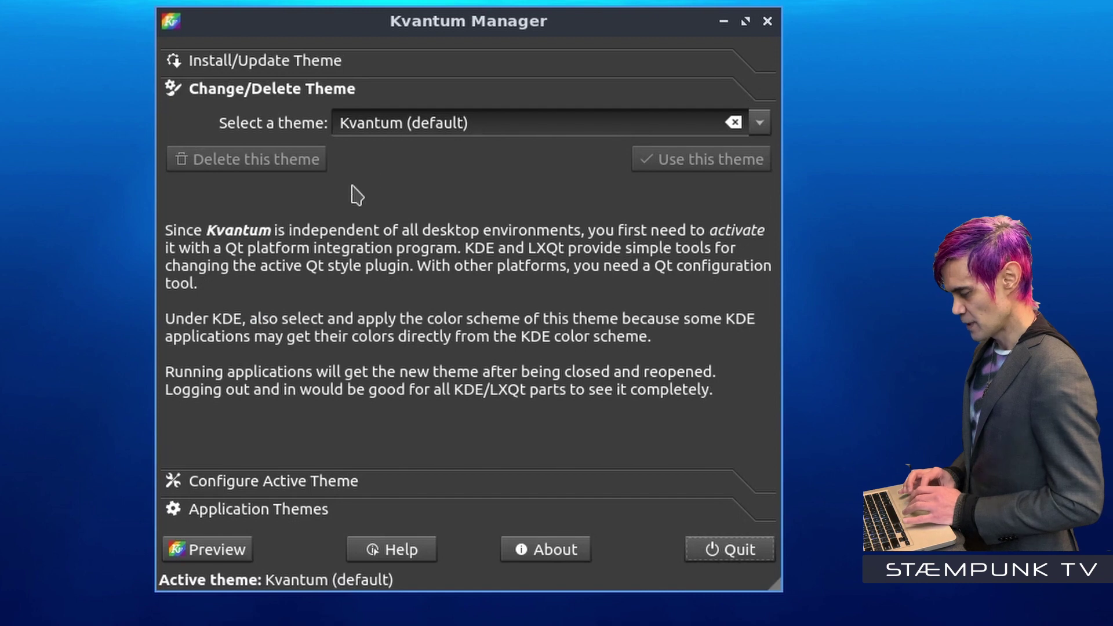
click(760, 122)
scroll(693, 230, down, 6)
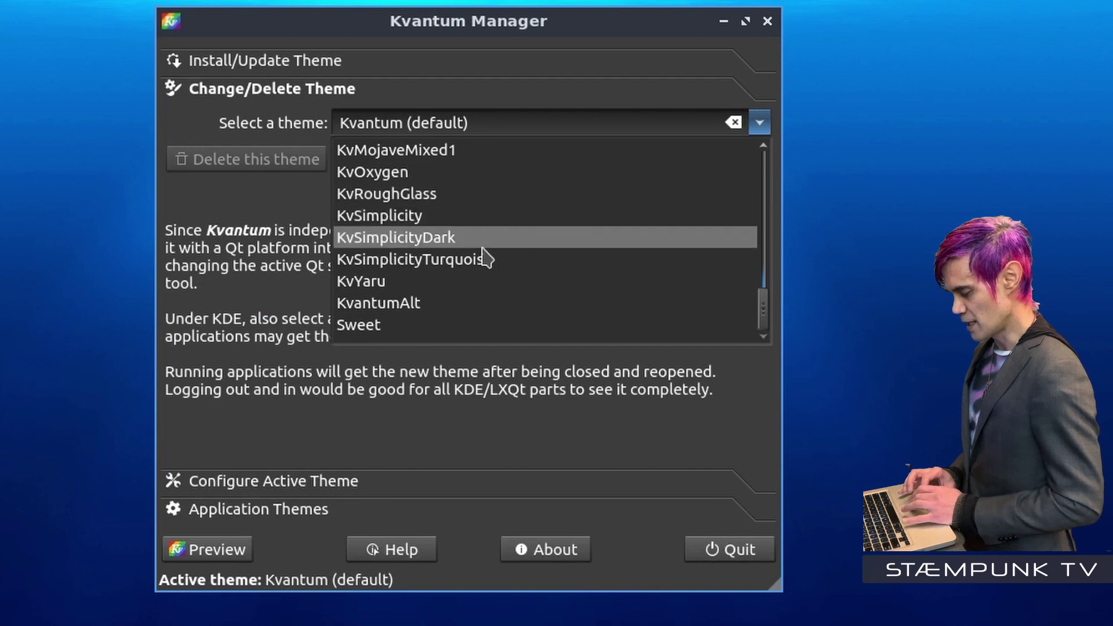
click(426, 326)
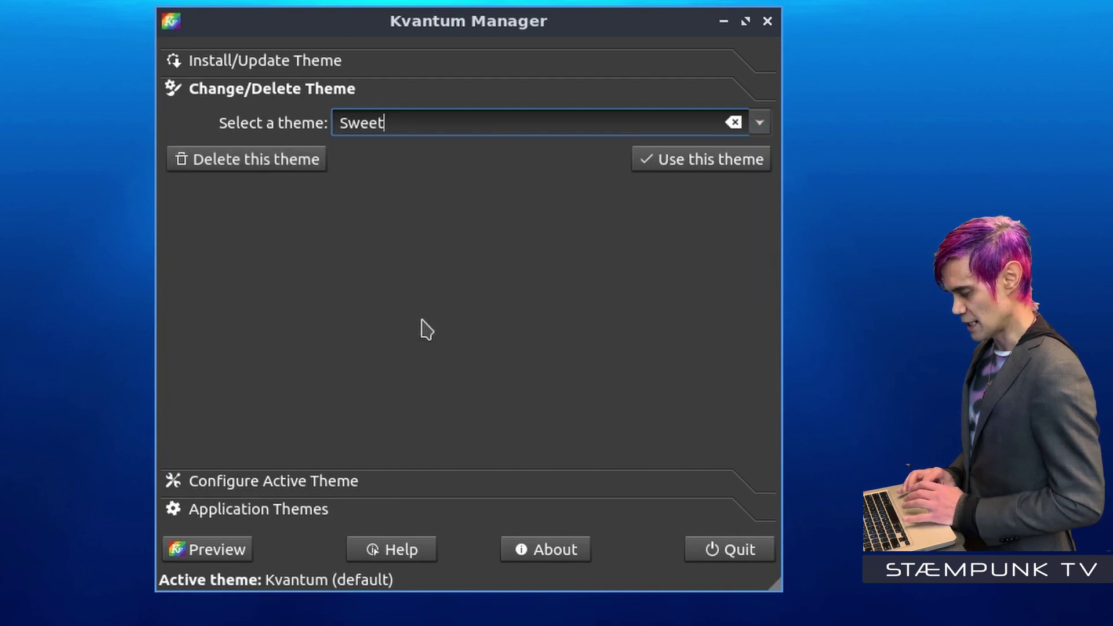
click(700, 171)
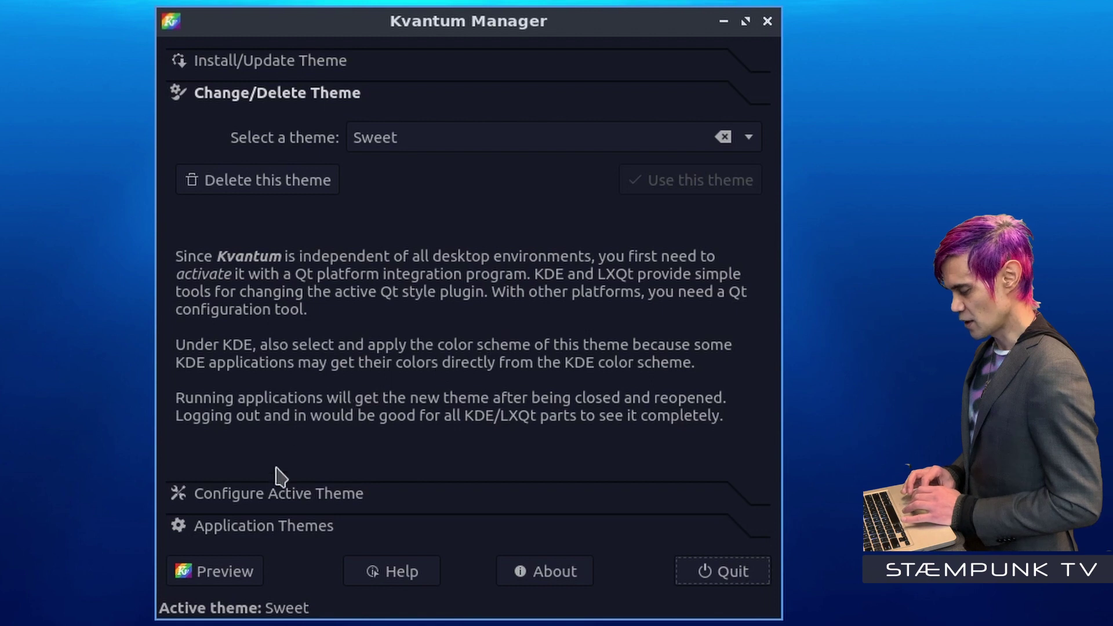
In the active theme's Hacks settings, disable transparency for the Dolphin view, PCManFM-qt sidepane, KTitle label and menu title
click(277, 496)
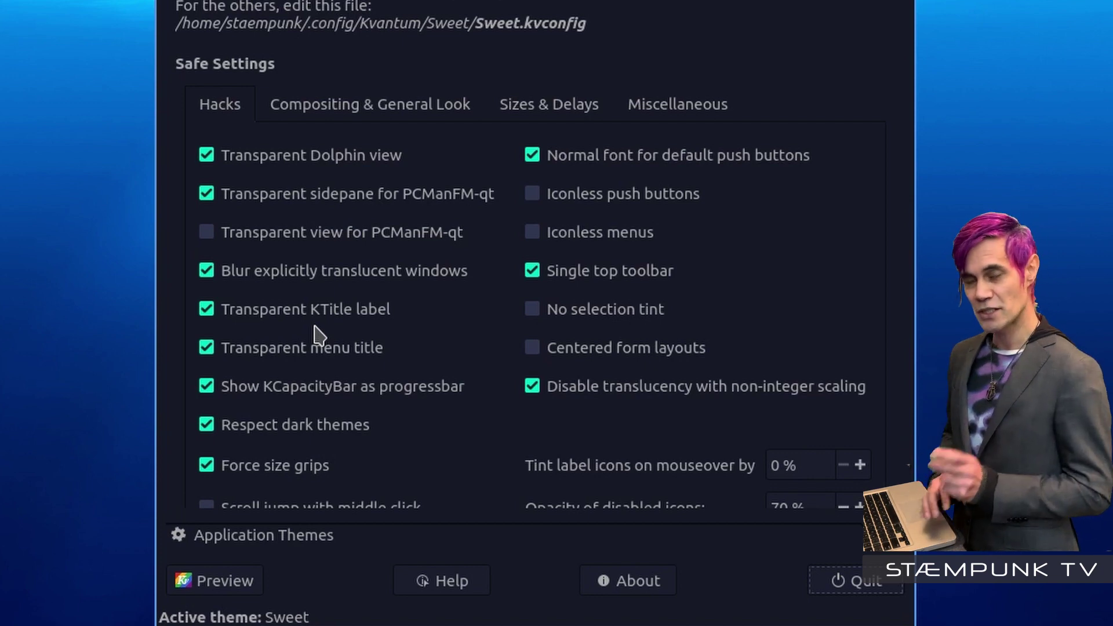
click(207, 156)
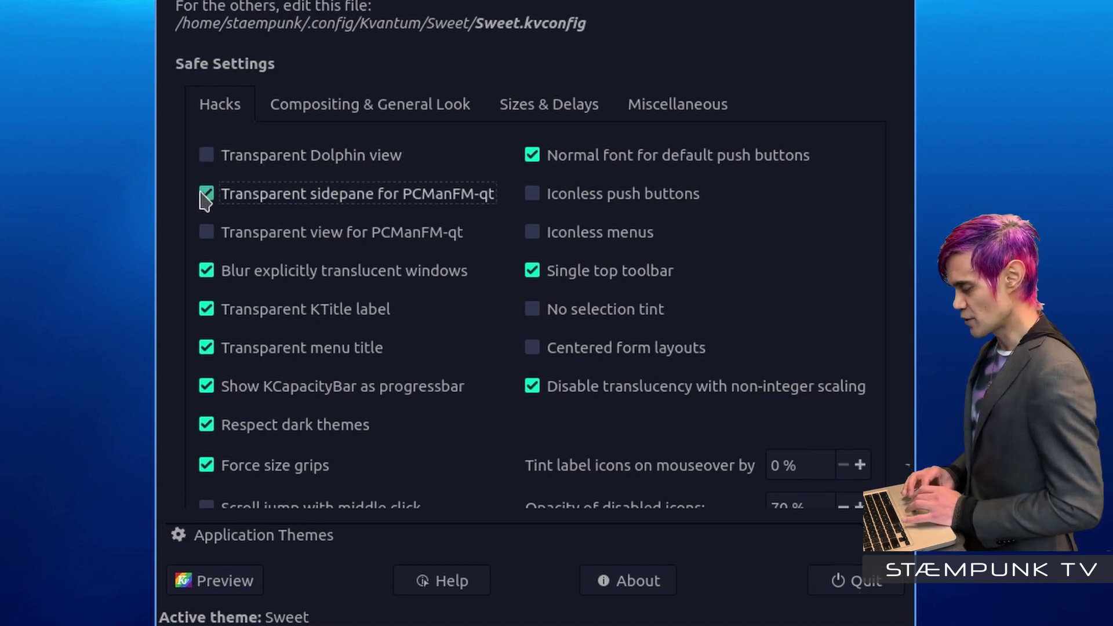
click(207, 194)
click(206, 309)
click(207, 348)
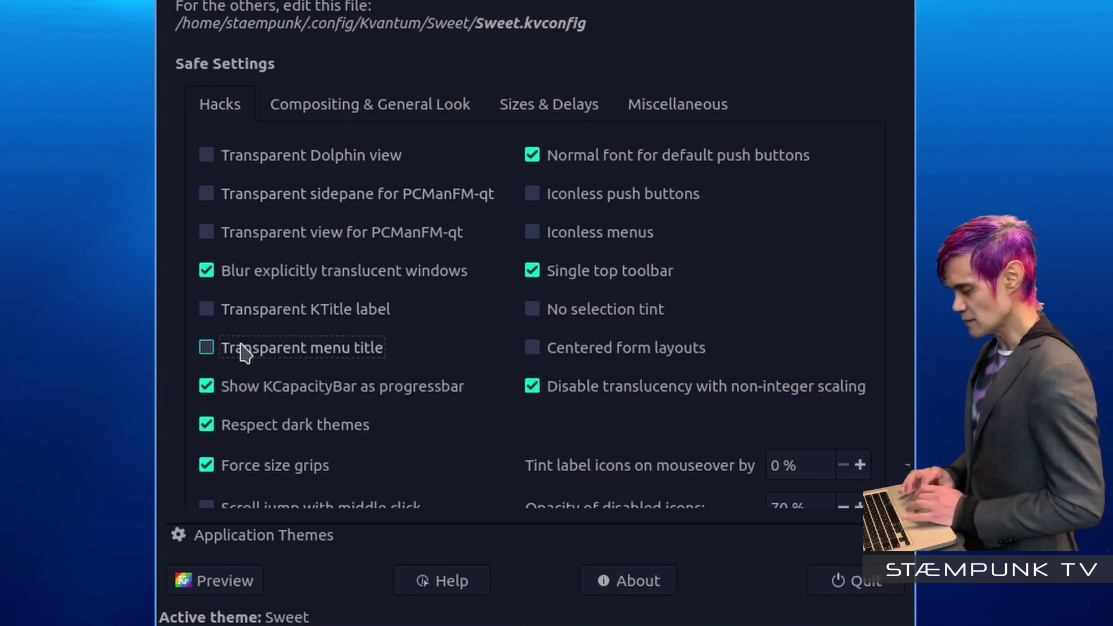
scroll(354, 319, down, 3)
scroll(354, 319, up, 3)
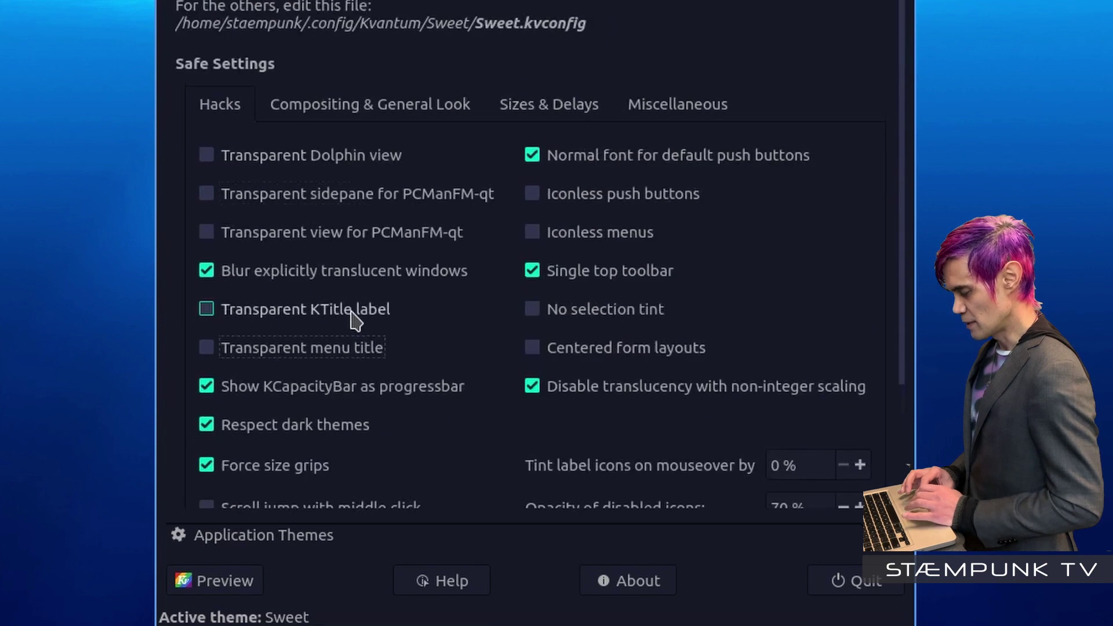
Disable Translucent windows in the Compositing & General Look settings and save the theme configuration
click(355, 110)
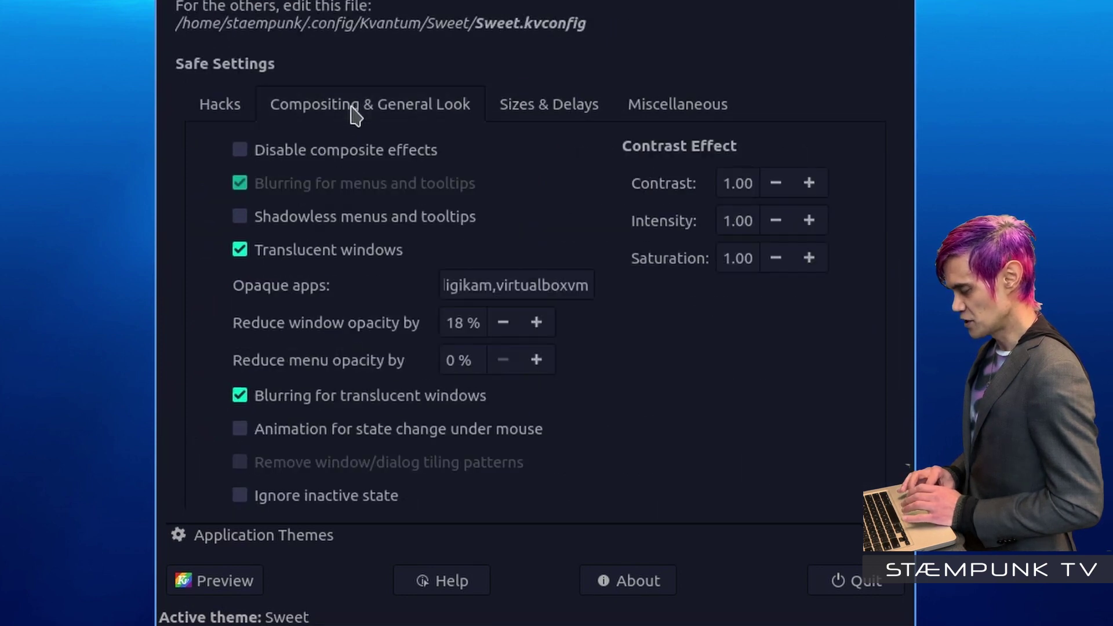
click(240, 250)
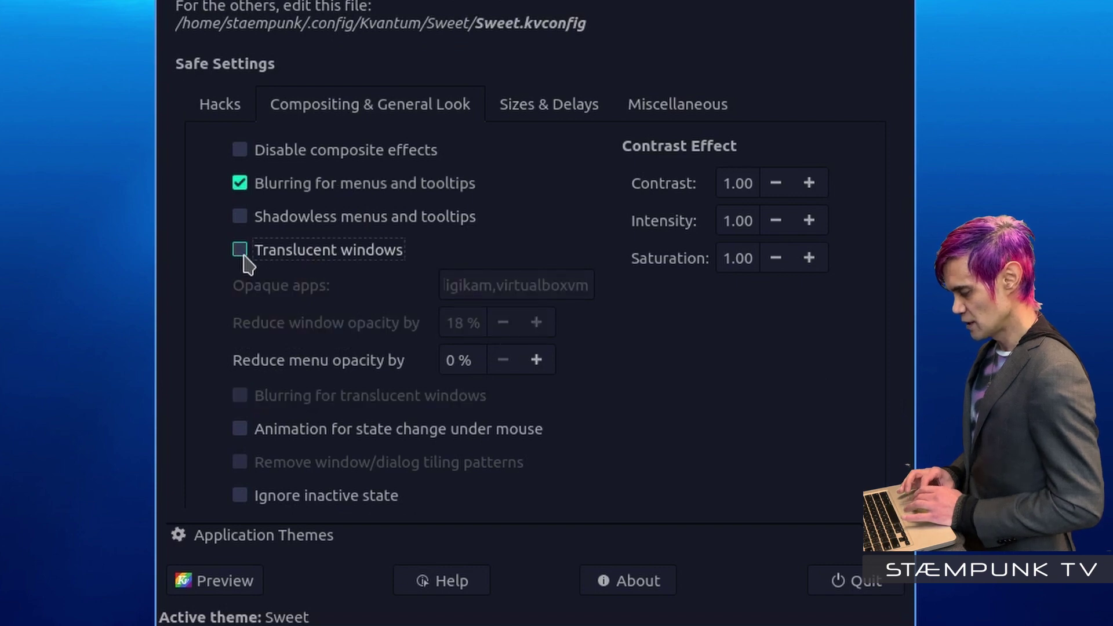
scroll(576, 196, down, 3)
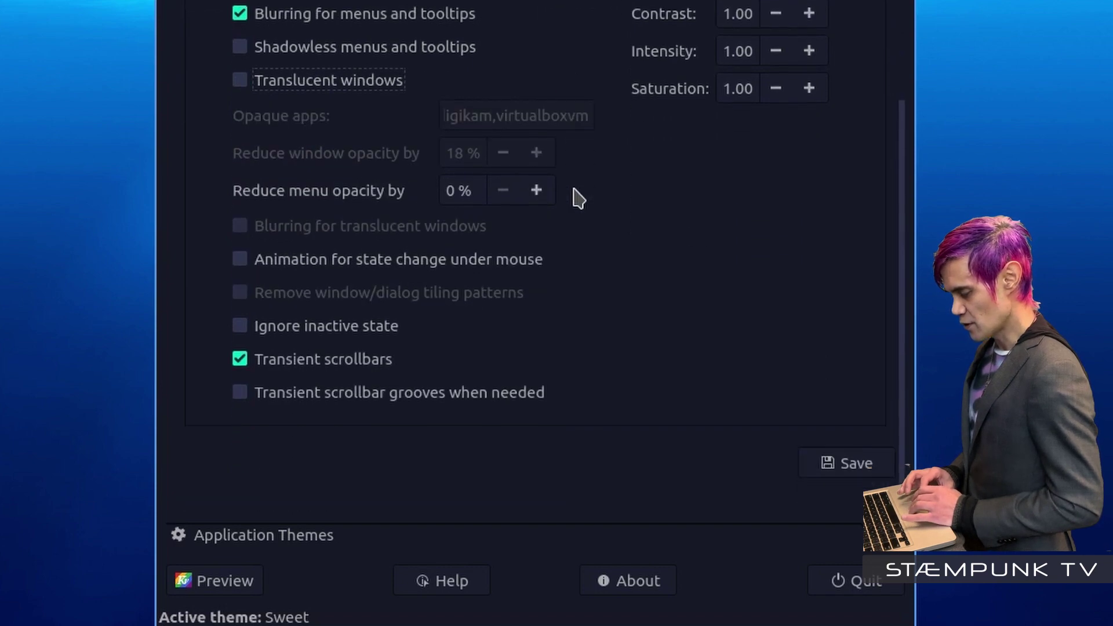
click(853, 463)
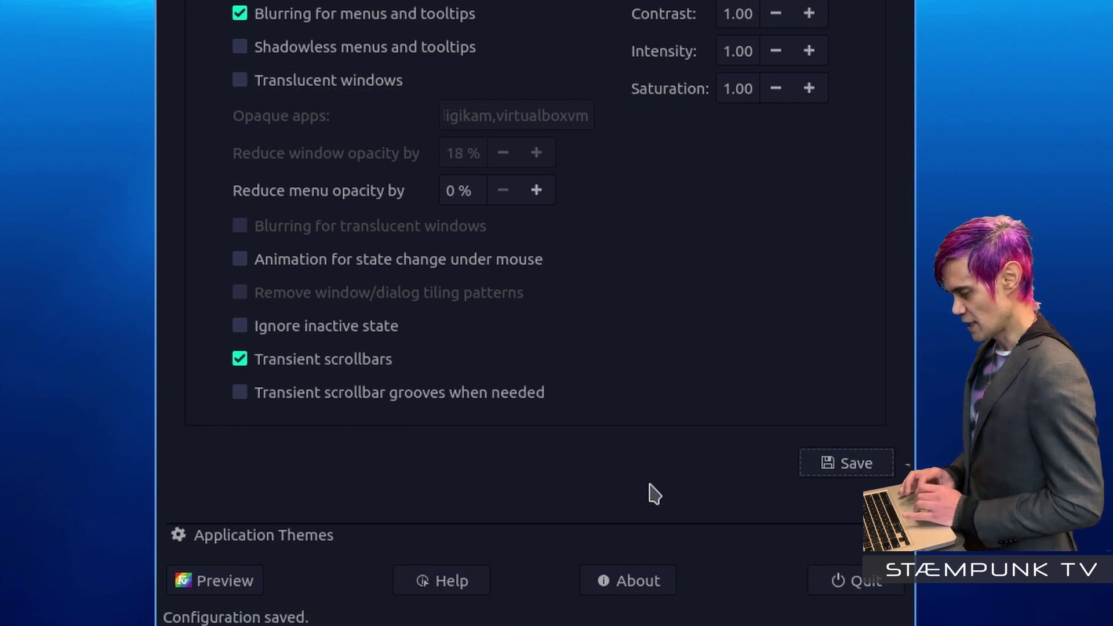
Return to the Hacks settings, save the configuration once more and quit Kvantum Manager
scroll(629, 478, up, 5)
click(216, 107)
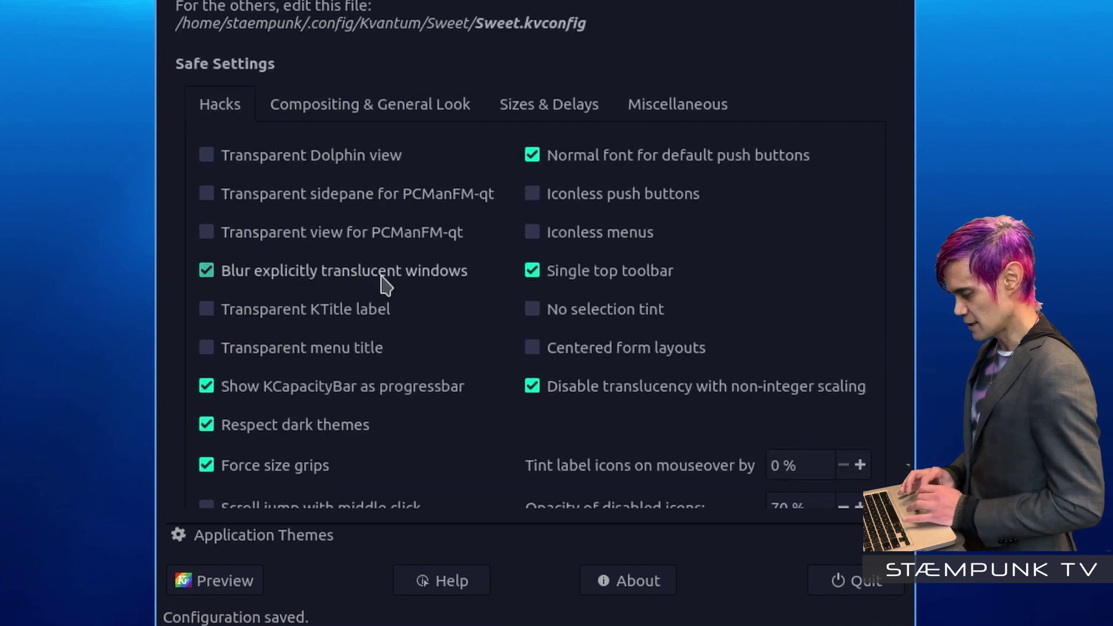
scroll(794, 336, down, 3)
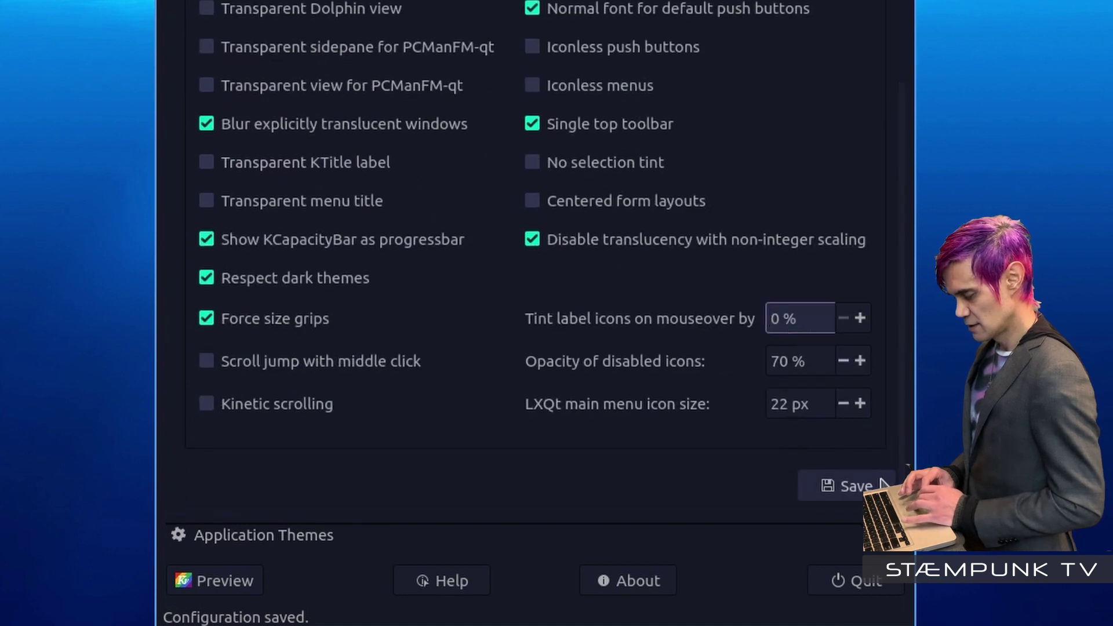
click(854, 492)
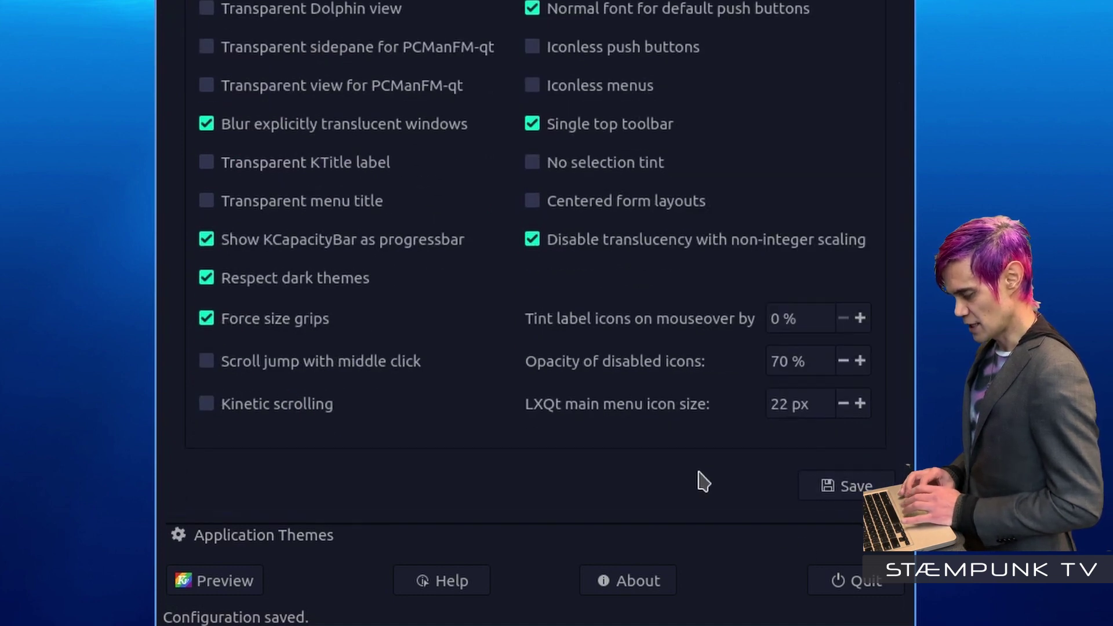
click(853, 582)
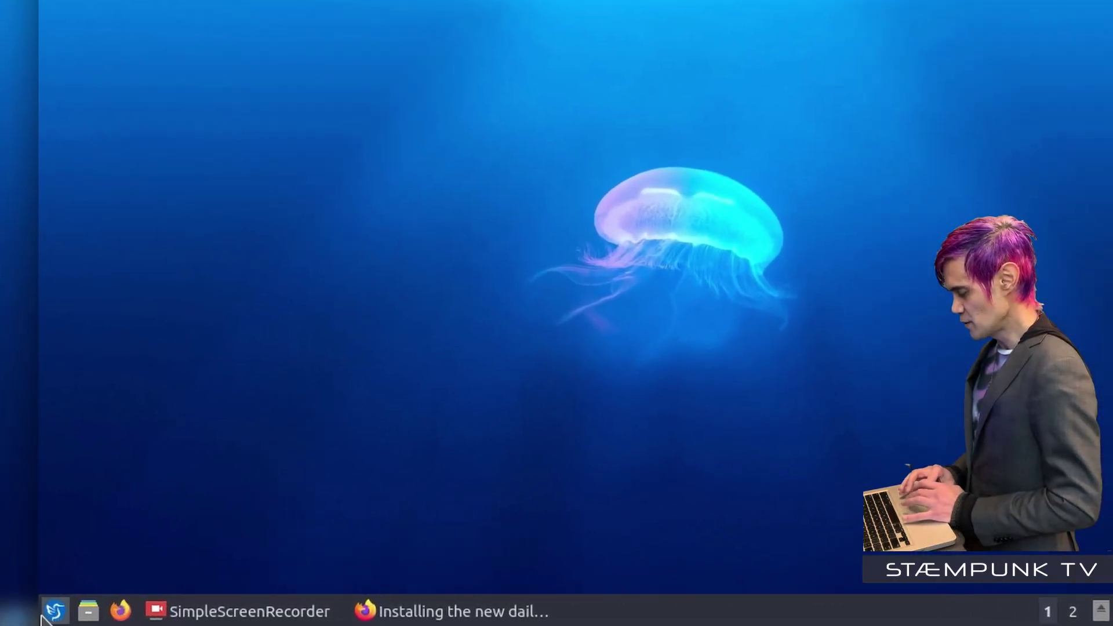
Open Appearance from the LXQt Configuration Center and minimize the Configuration Center window behind it
click(68, 613)
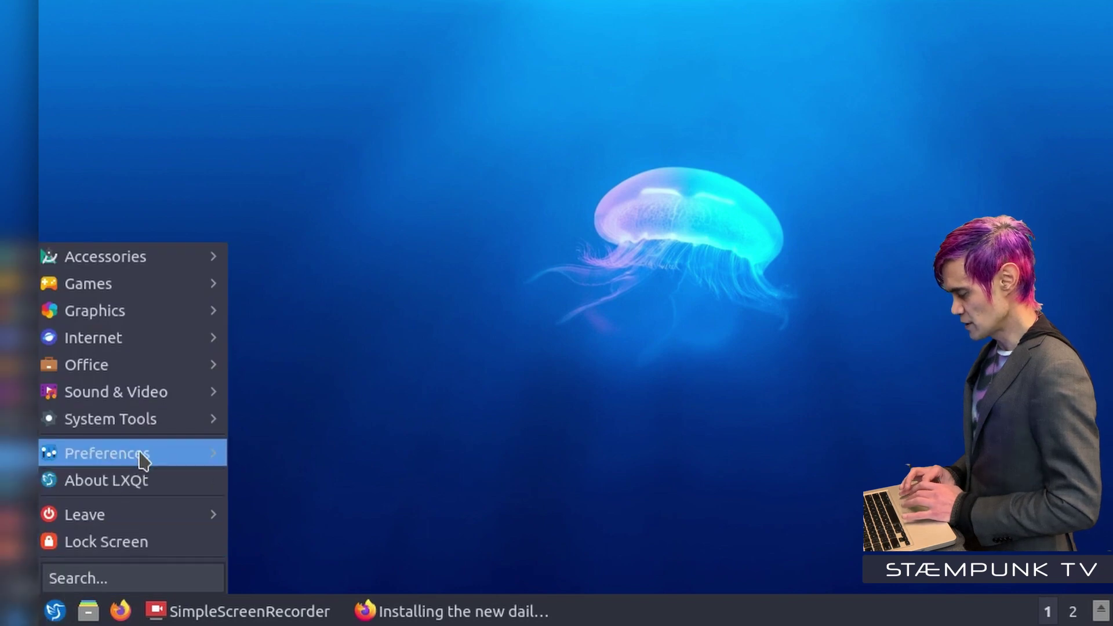
mouse_move(148, 448)
mouse_move(371, 343)
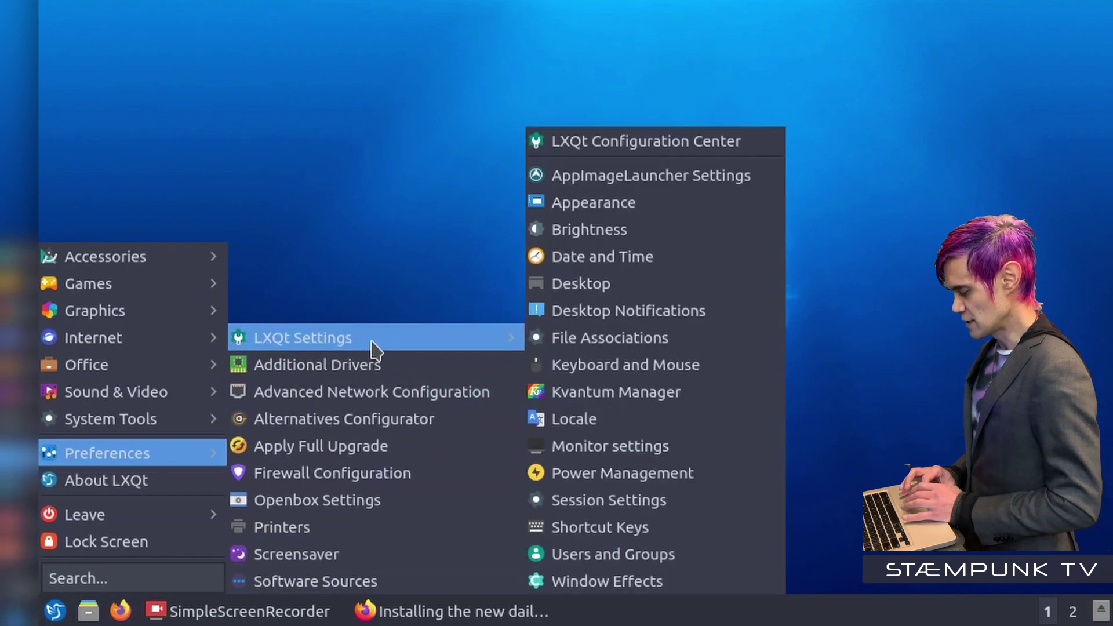
click(693, 145)
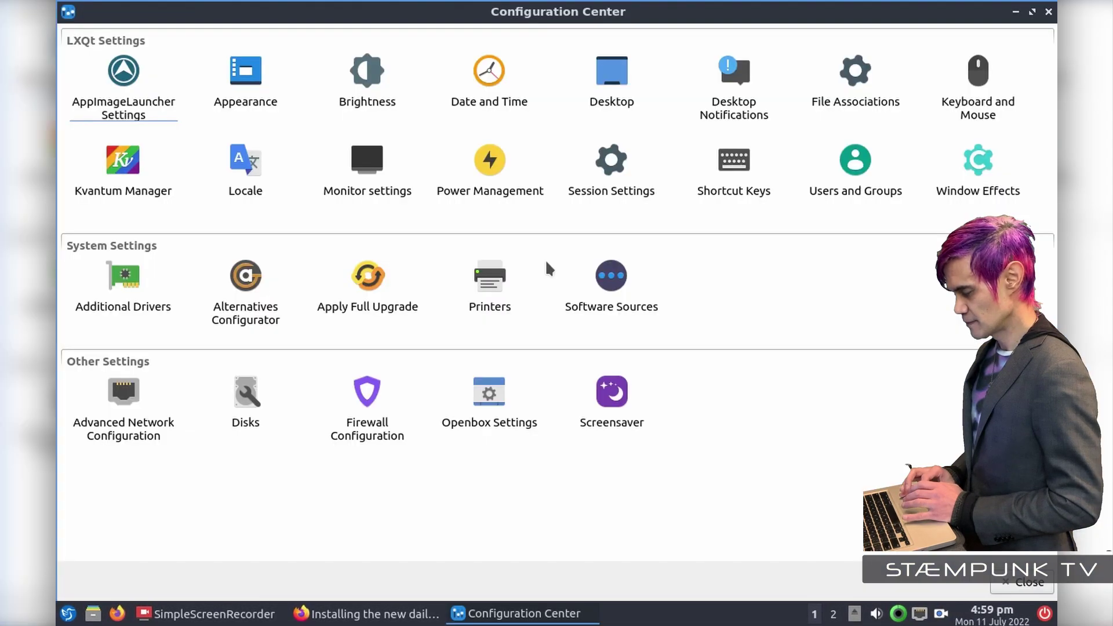
click(248, 76)
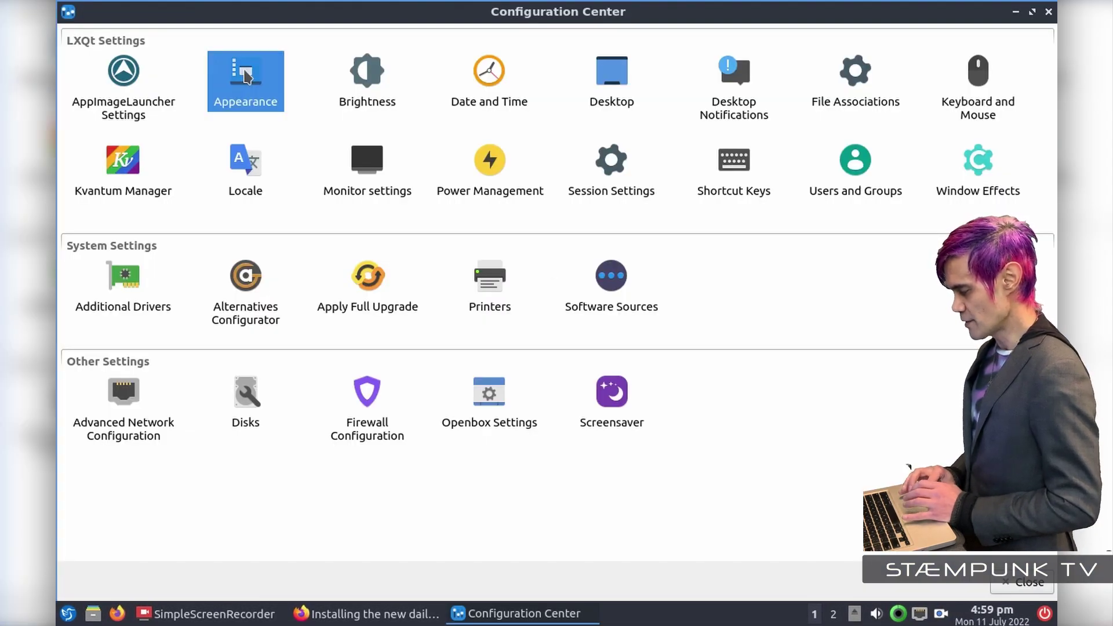
double_click(248, 75)
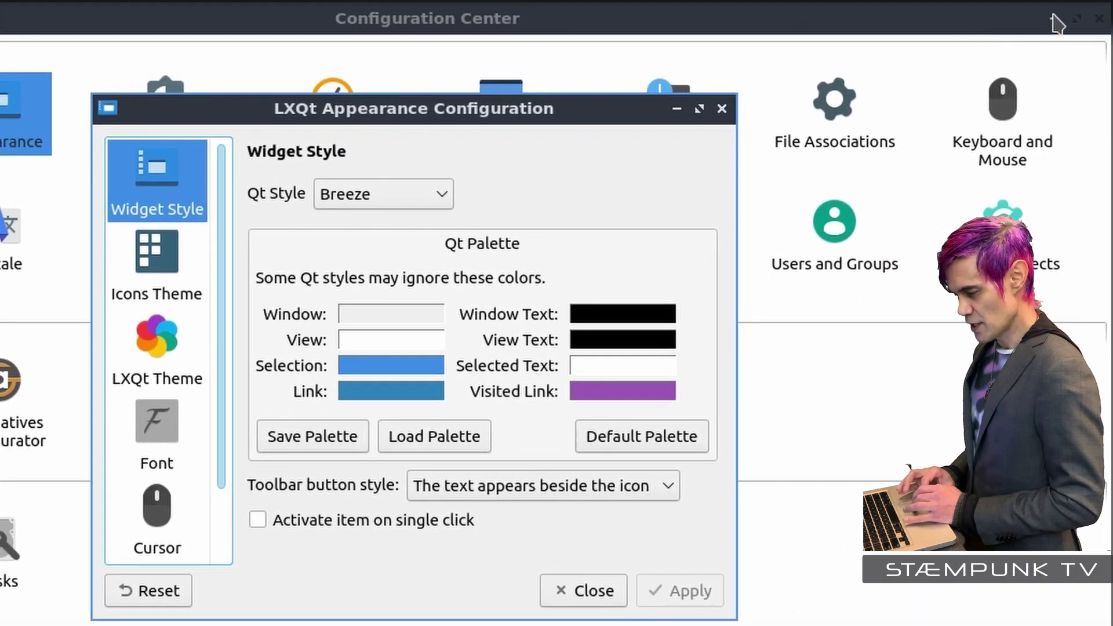
click(1054, 13)
click(1055, 13)
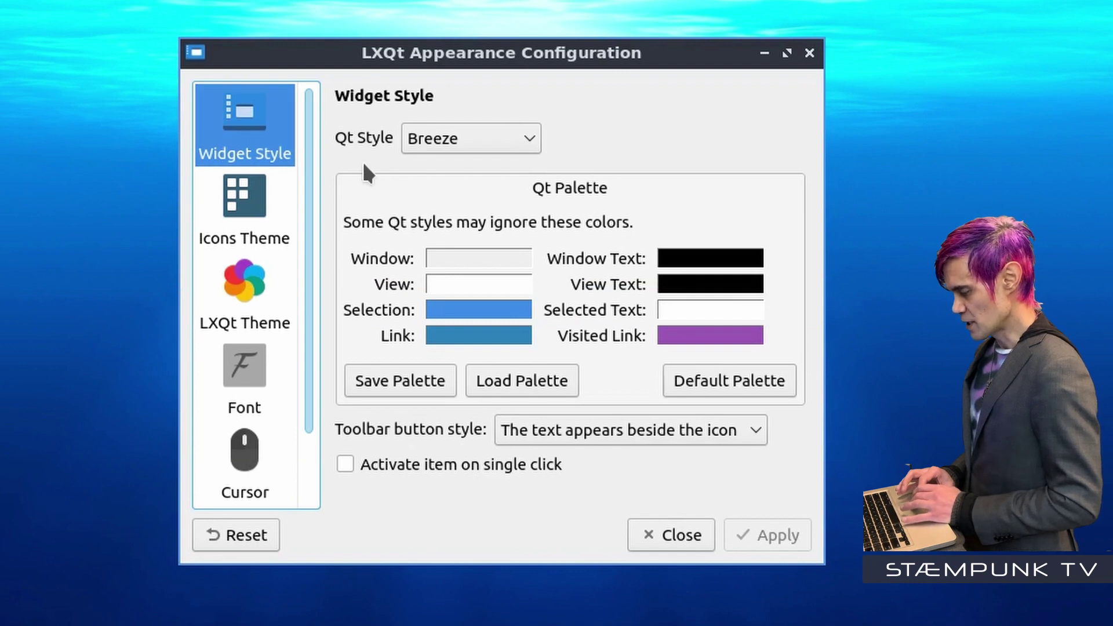
Set the Qt widget style to kvantum-dark, load the default palette and apply the changes
click(528, 138)
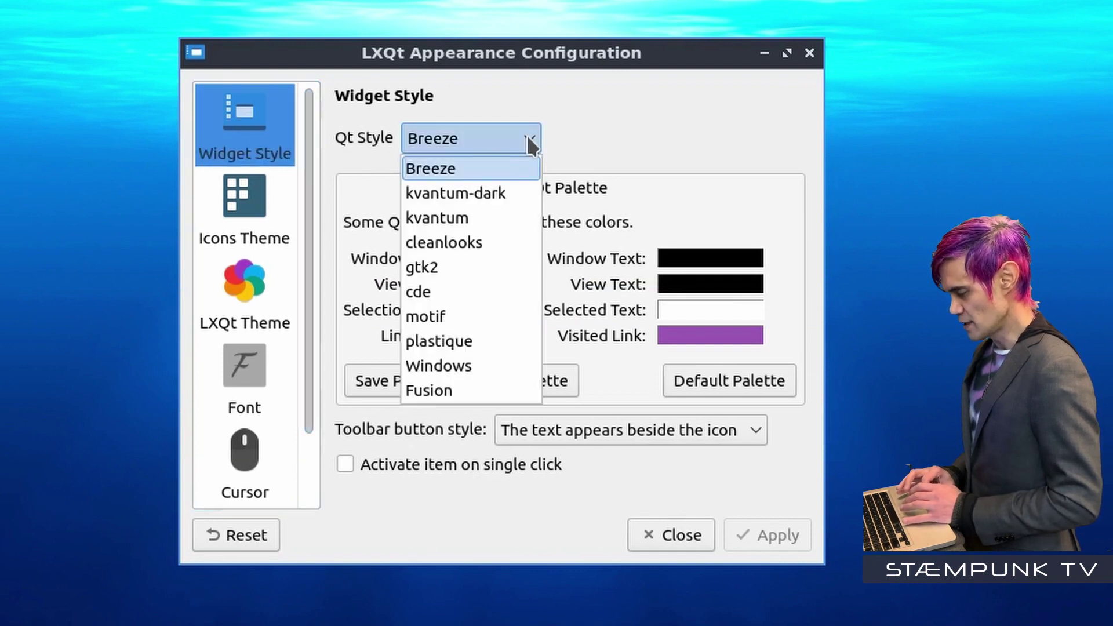
click(505, 193)
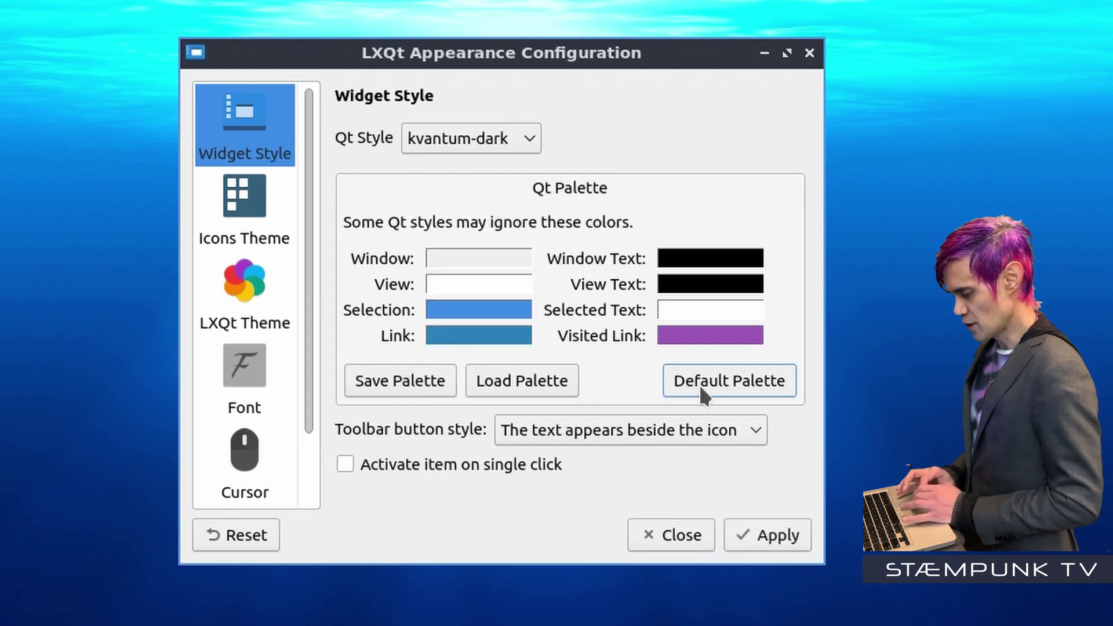
click(729, 378)
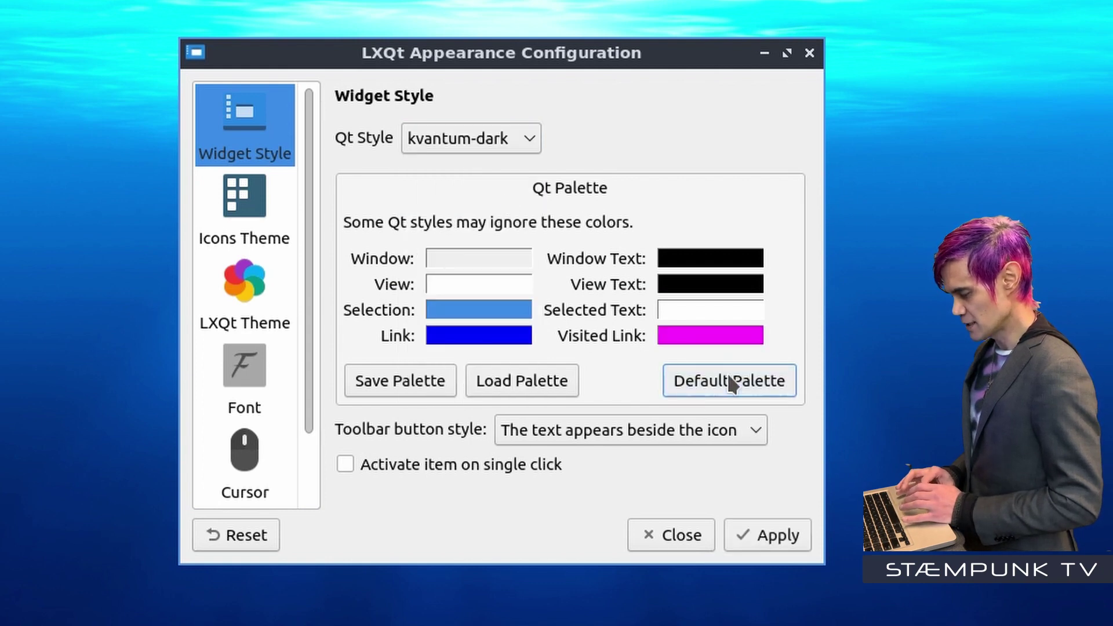
click(763, 537)
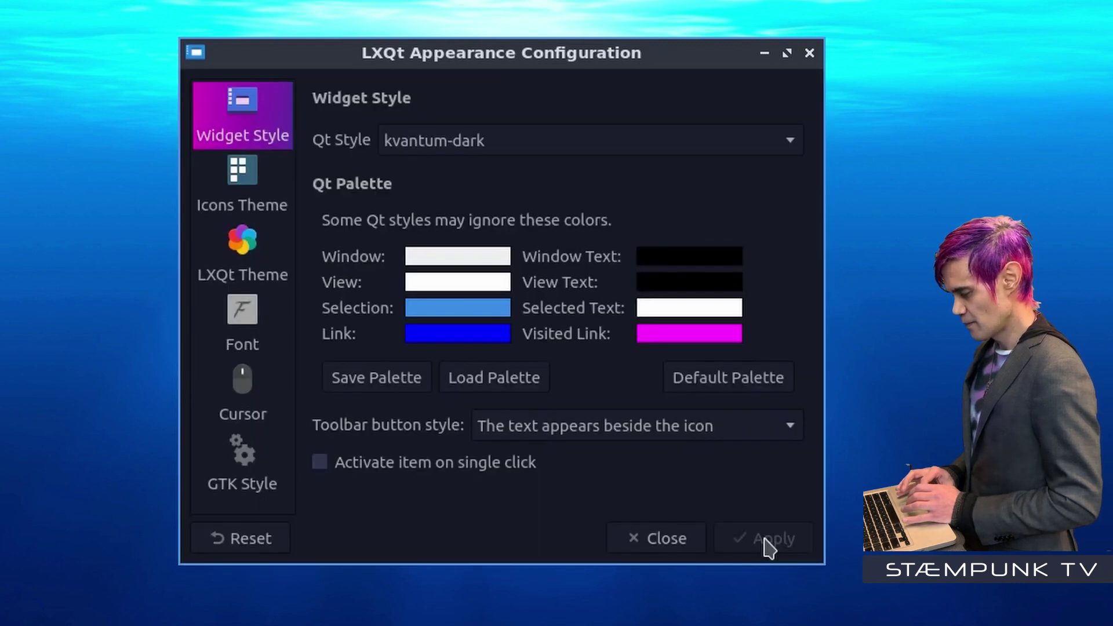
Select Suru++ 25 as the icon theme and apply it
click(234, 181)
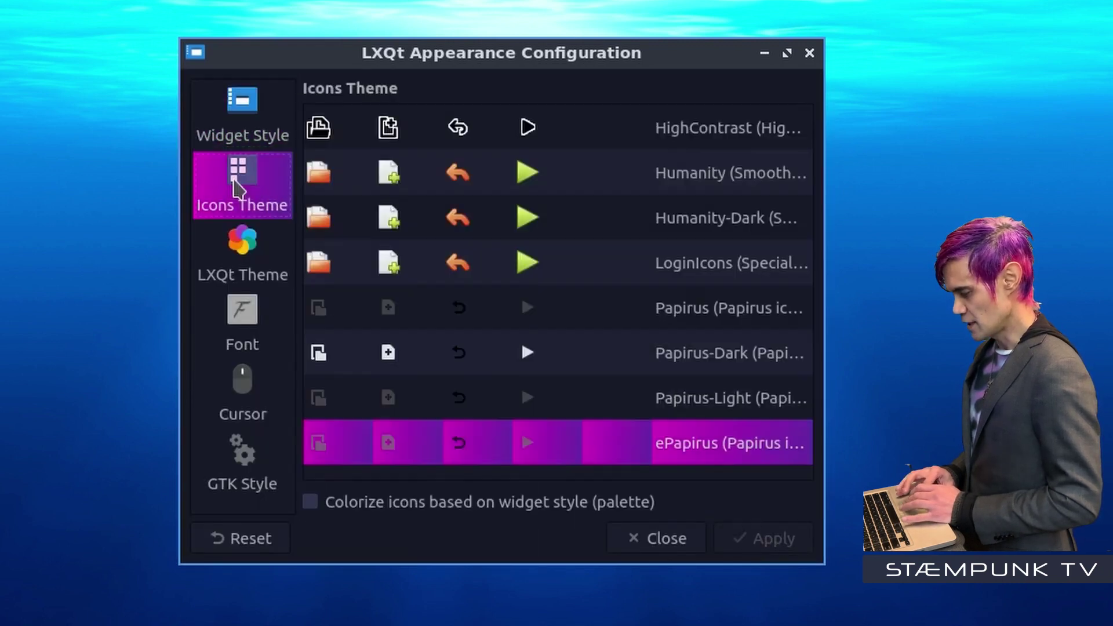
scroll(602, 256, down, 1)
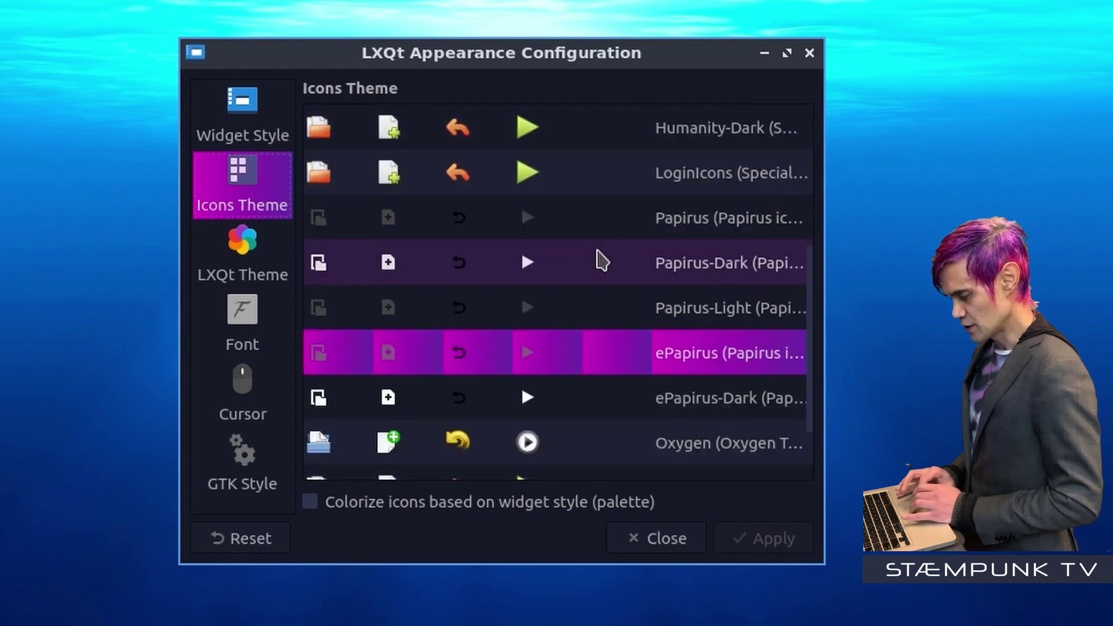
scroll(601, 261, up, 2)
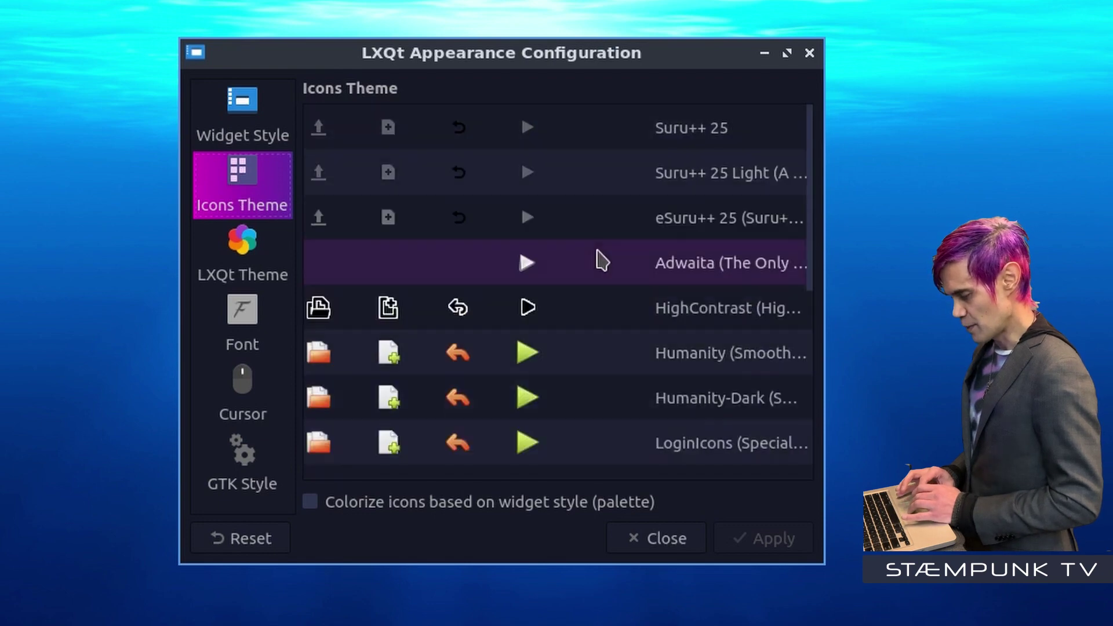
click(675, 129)
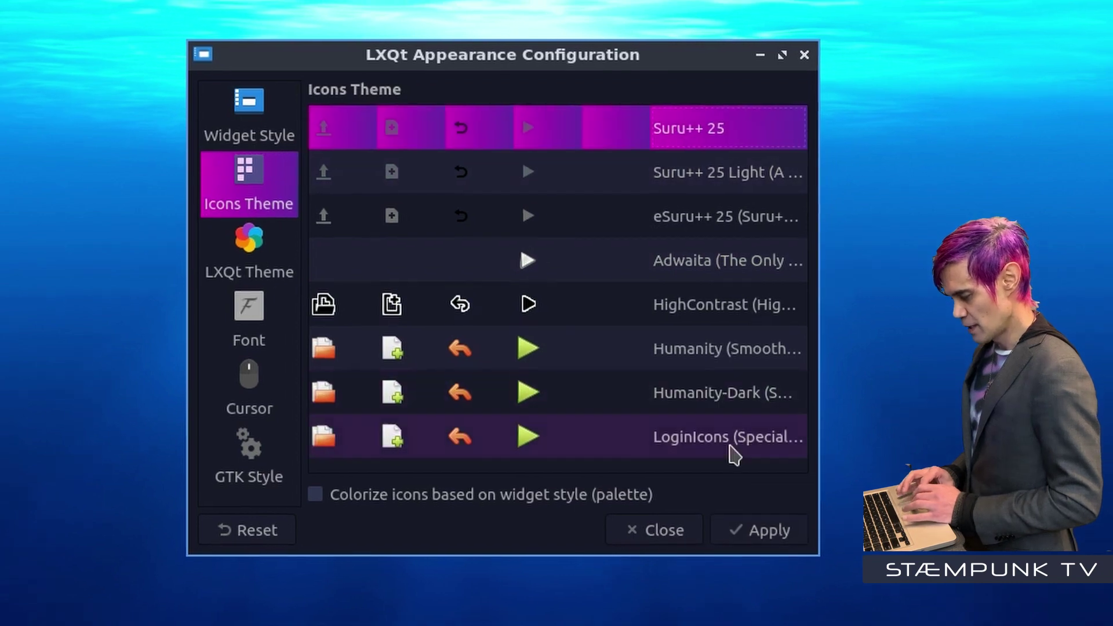
click(759, 544)
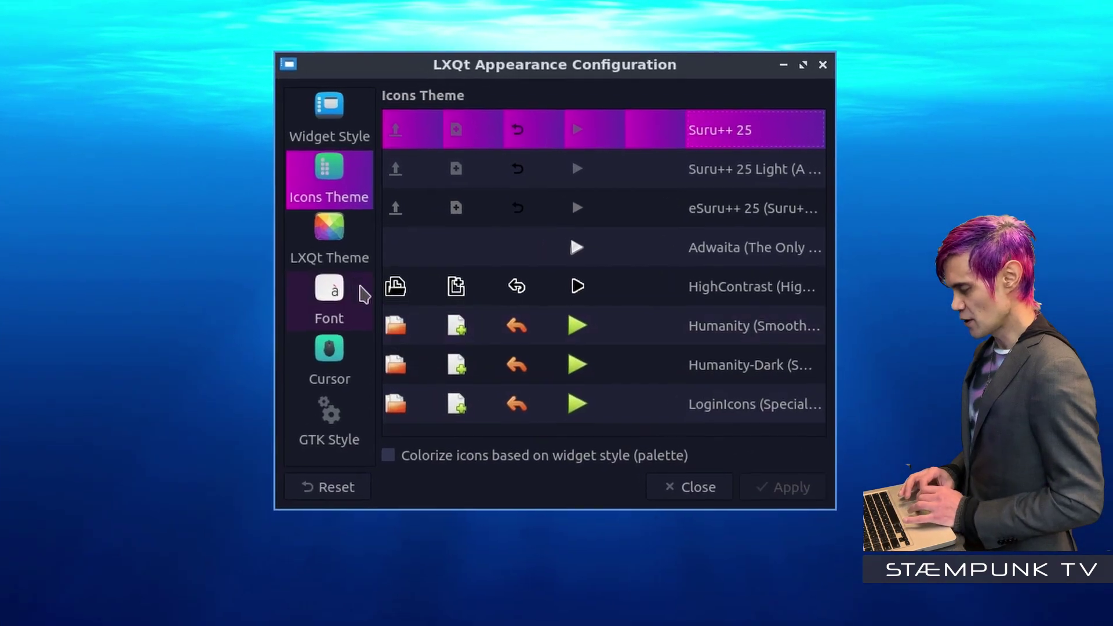
Select System as the LXQt theme and apply it
click(249, 248)
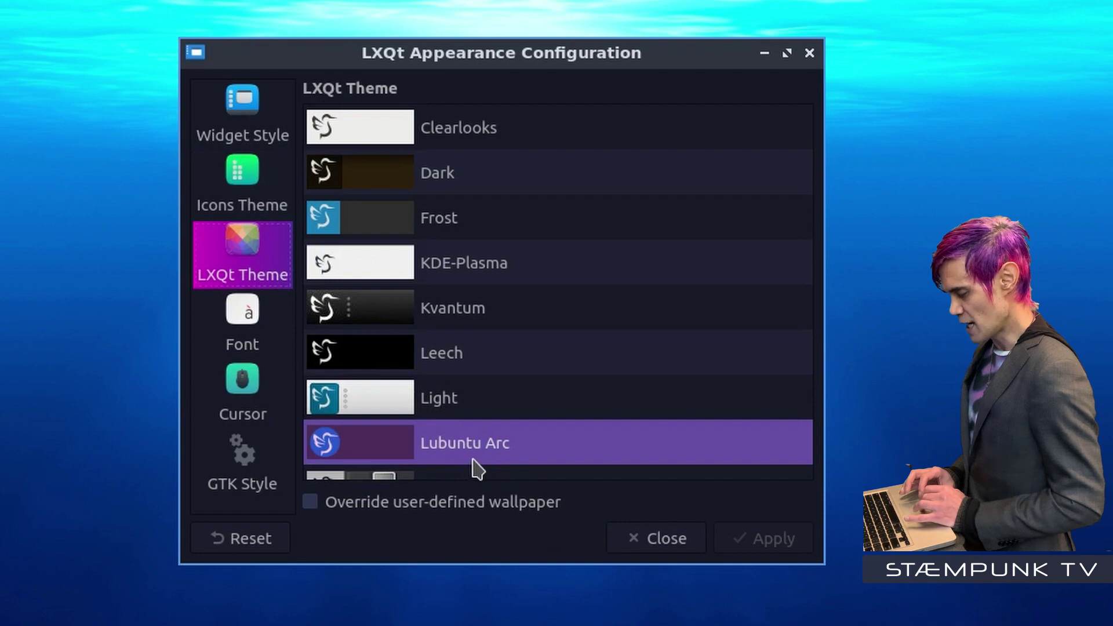
scroll(607, 335, down, 1)
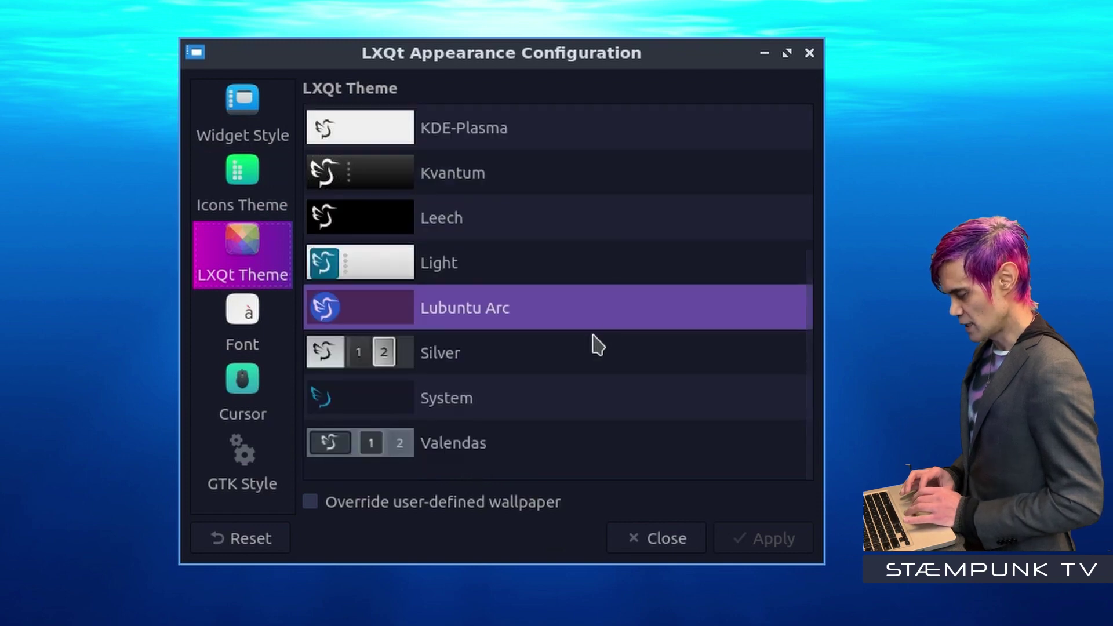
click(451, 406)
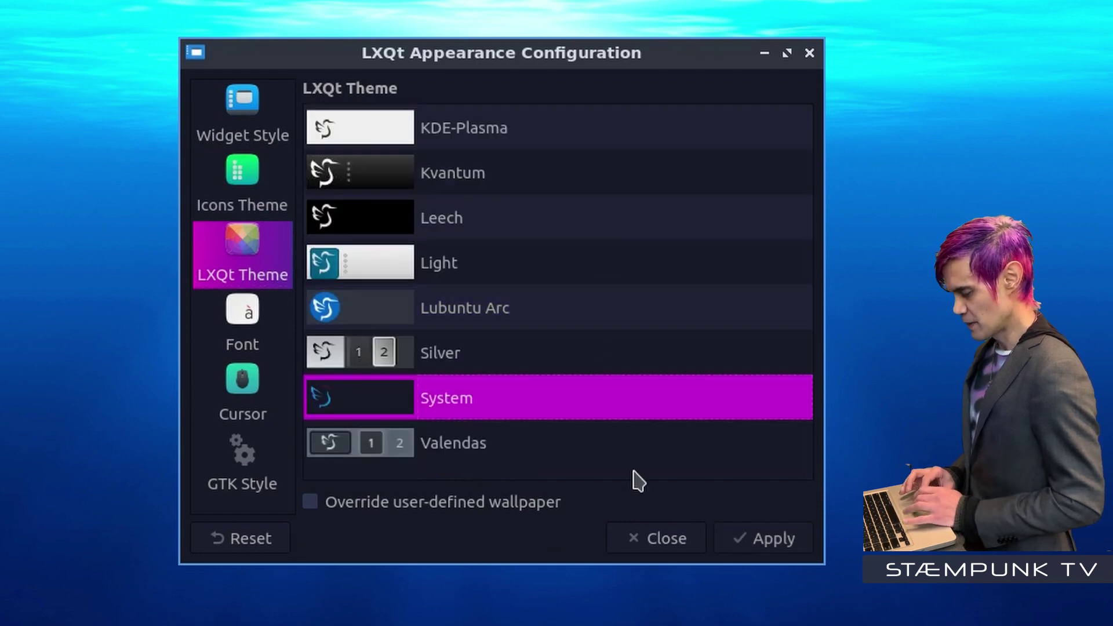
click(774, 545)
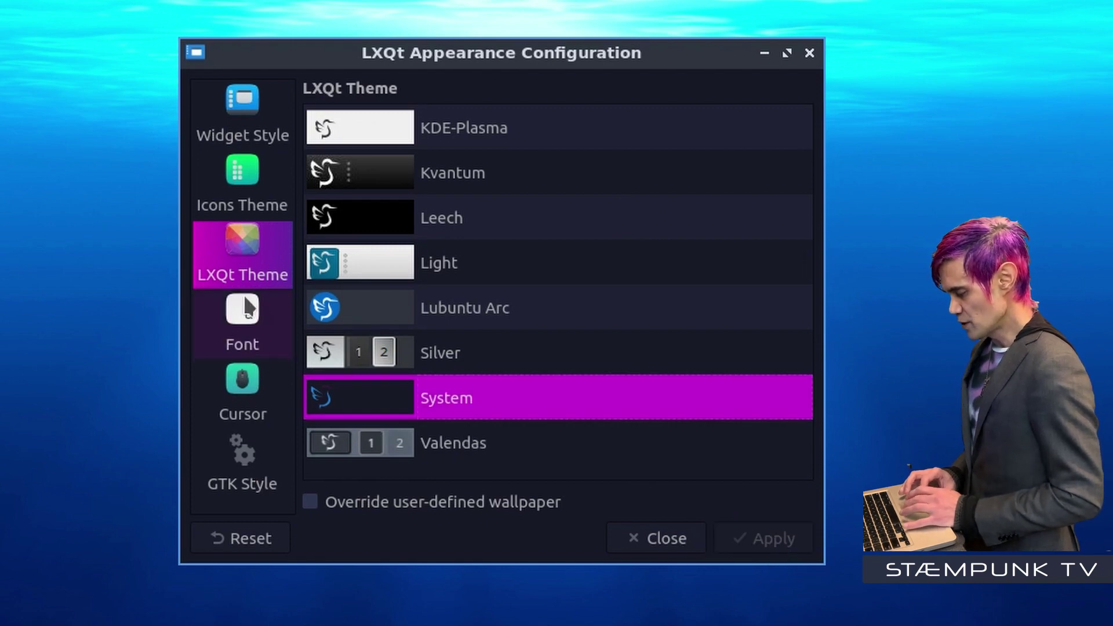
Apply the Breeze Light cursor theme, then close the Appearance settings and open the Leave dialog
click(247, 399)
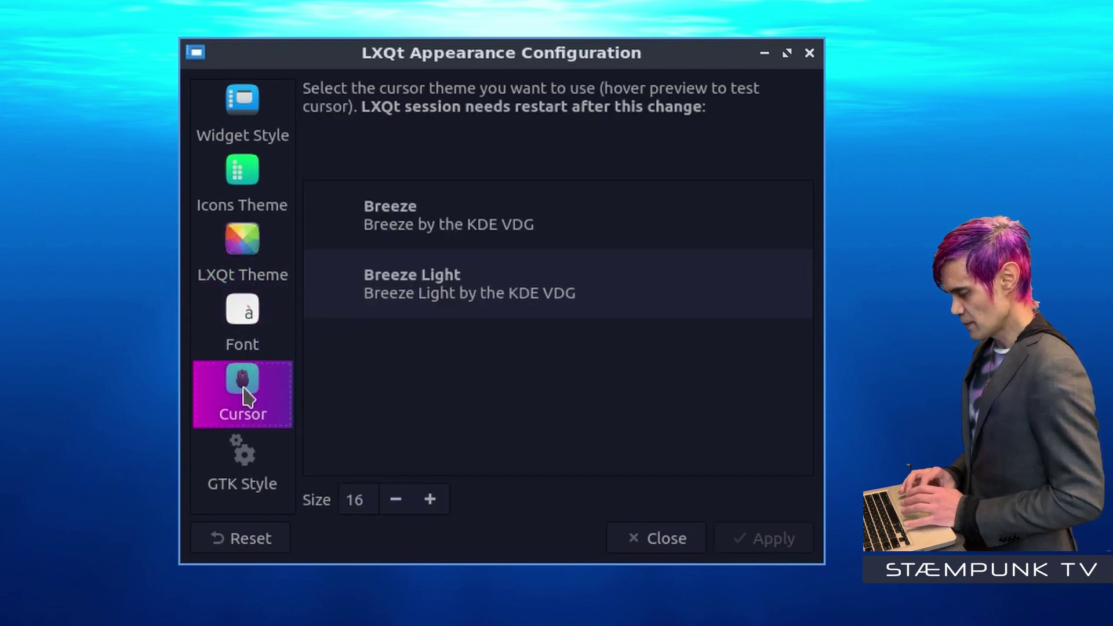
click(471, 297)
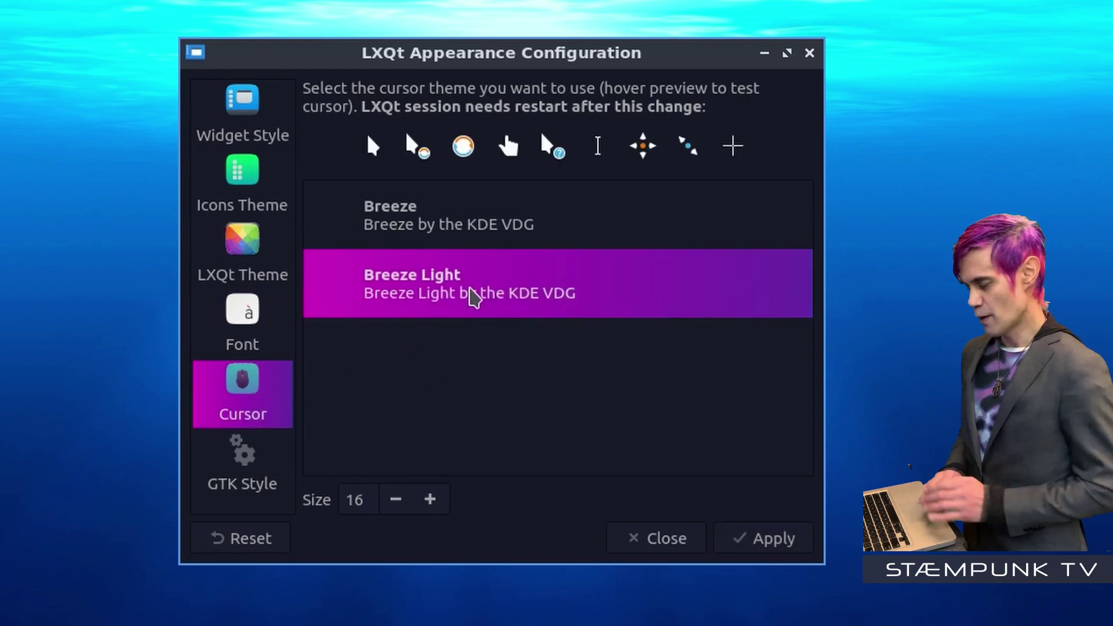
click(739, 545)
click(660, 538)
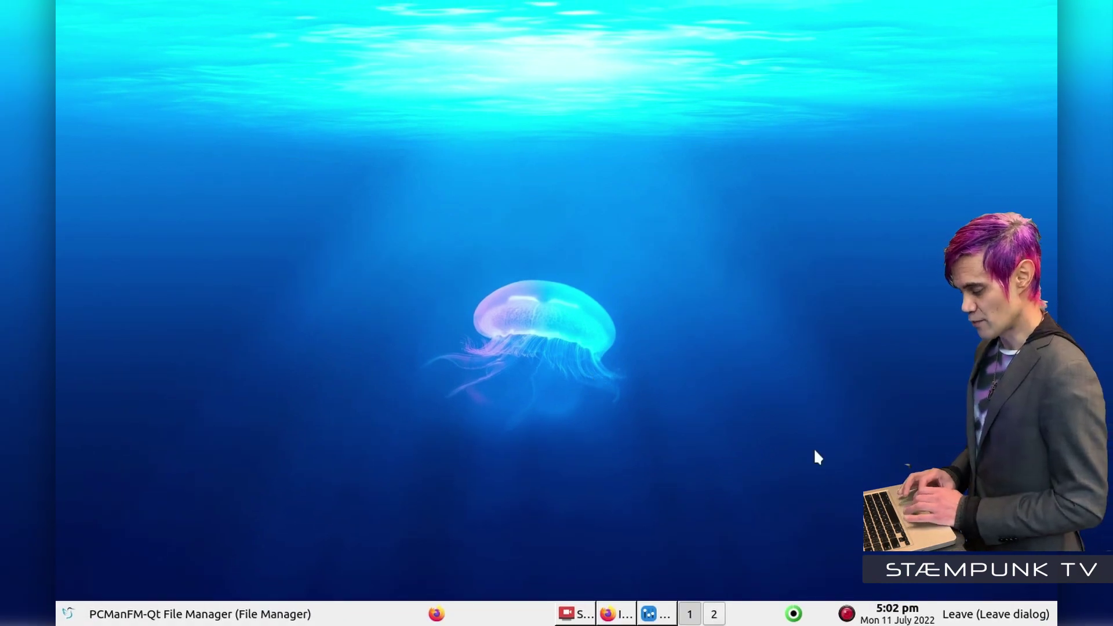
click(1003, 612)
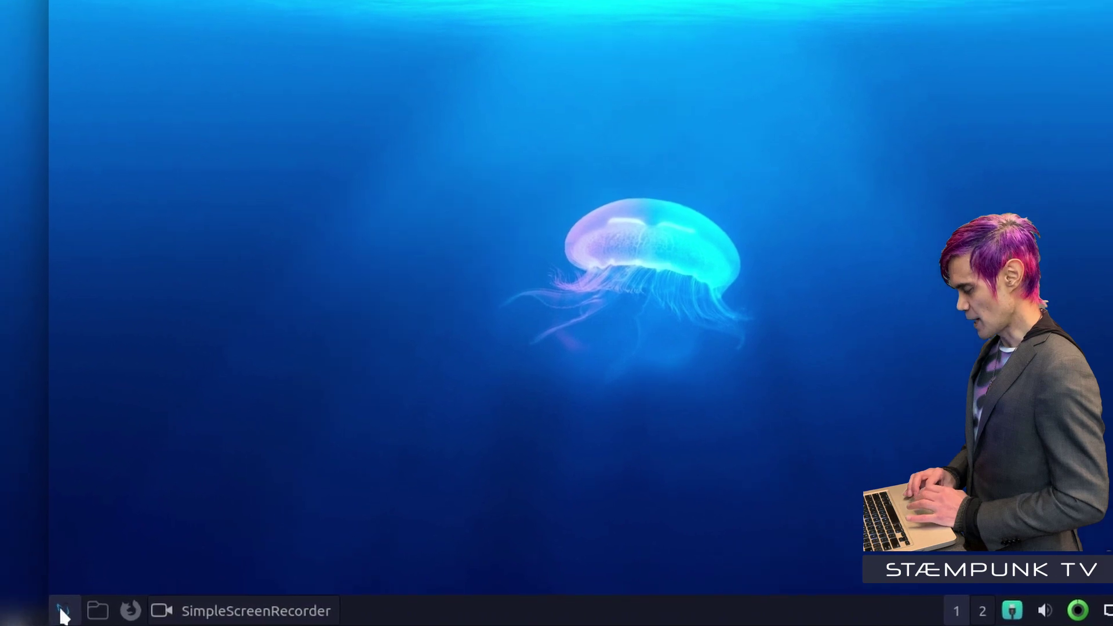
Open the LXQt Configuration Center from the application menu and launch its Window Effects settings
click(67, 614)
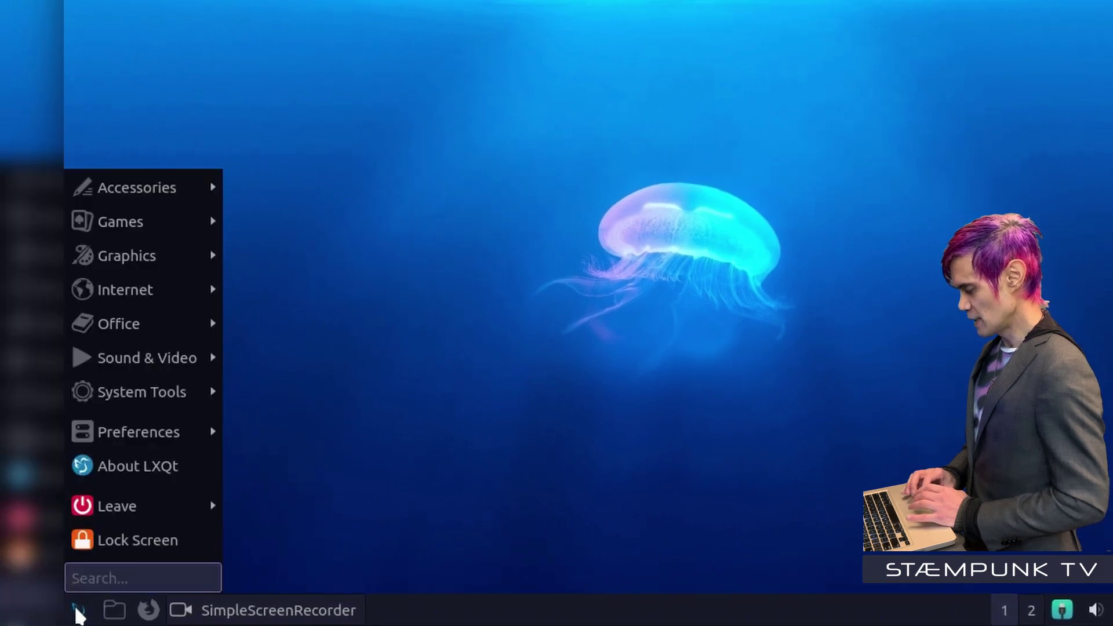
mouse_move(132, 437)
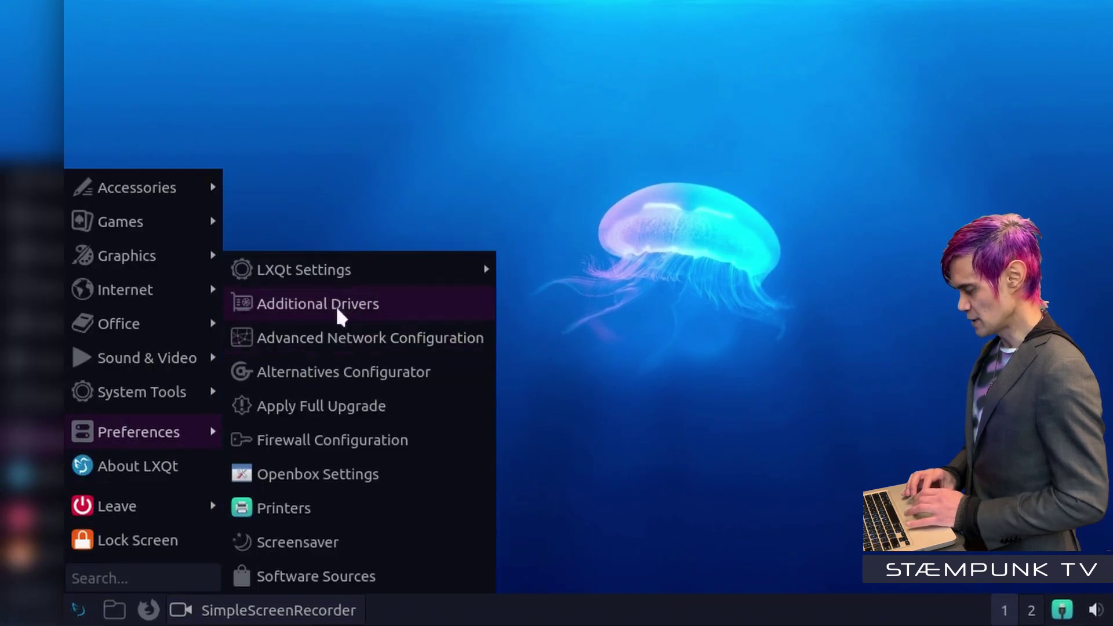
mouse_move(359, 281)
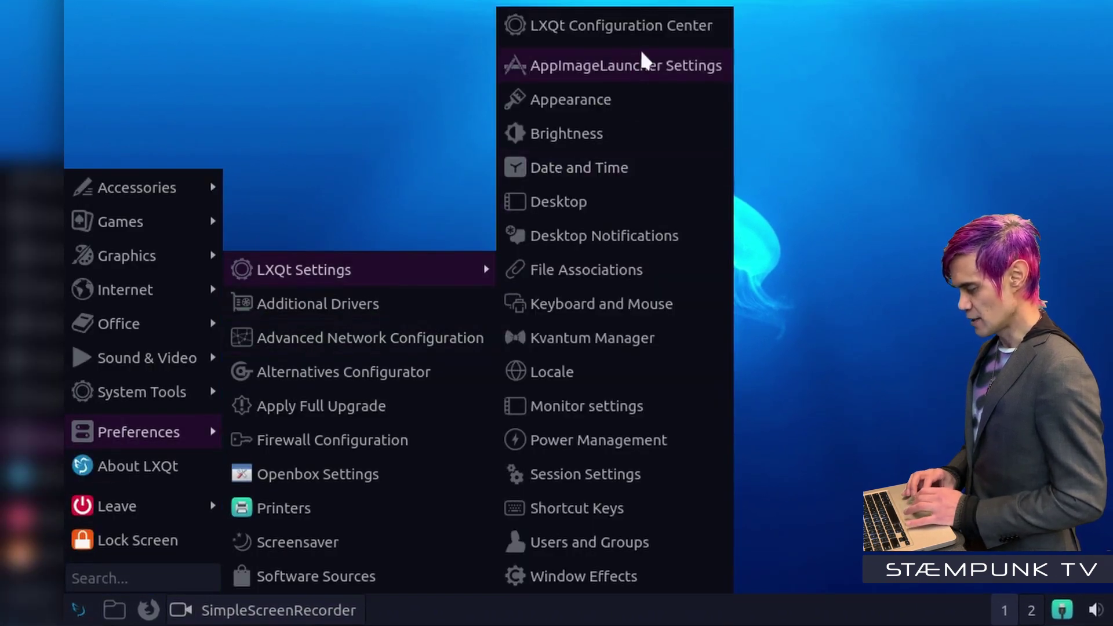
click(650, 36)
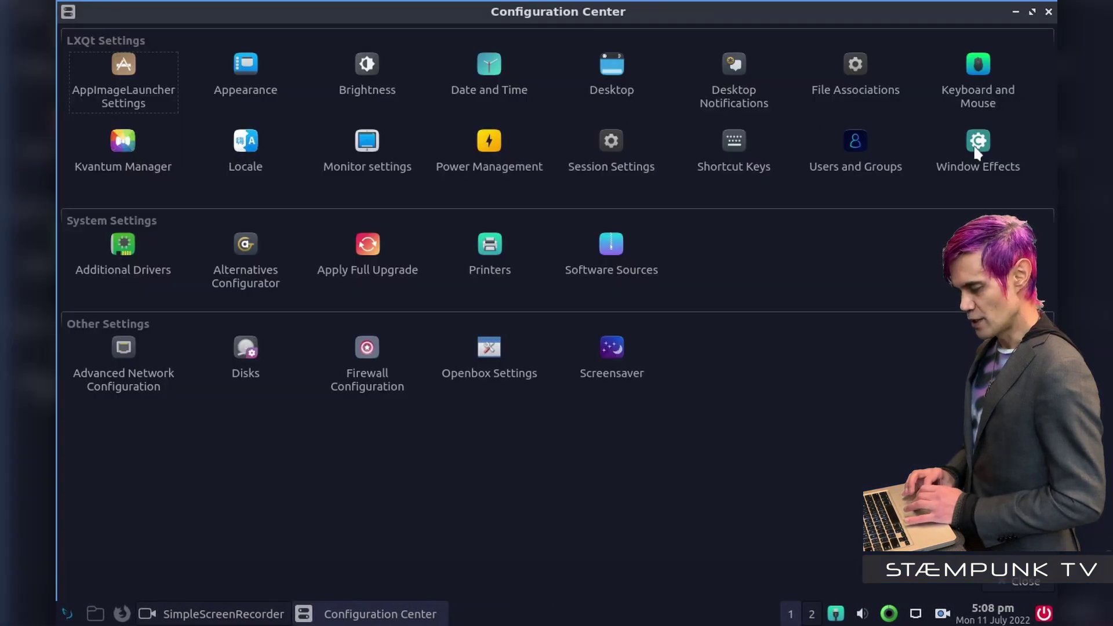
click(978, 145)
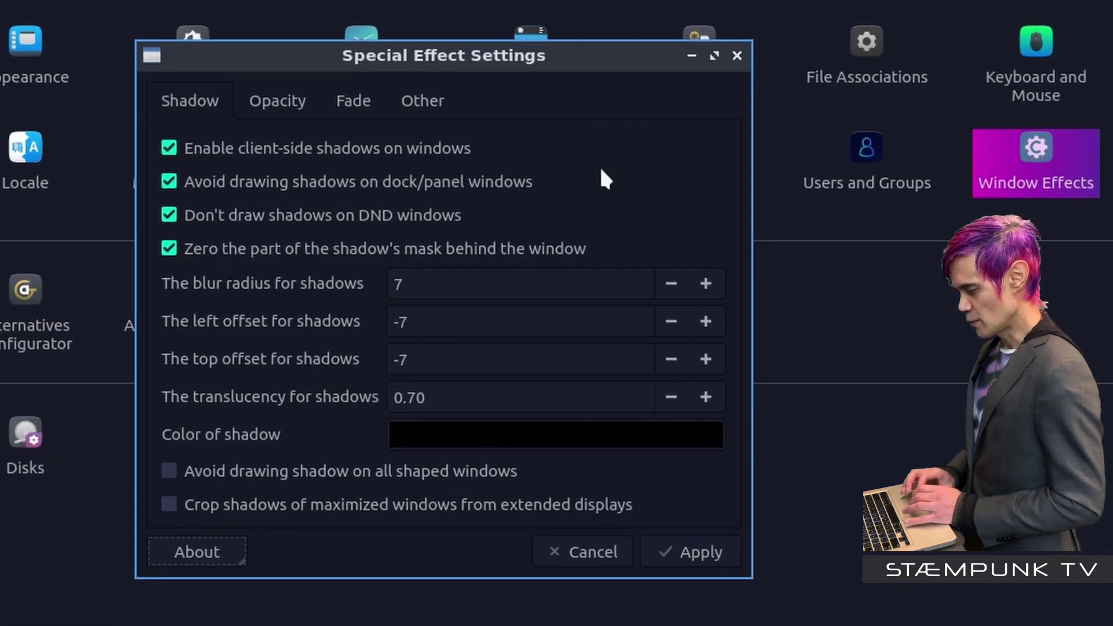
In the Opacity settings, set both the menu opacity and the default opacity of inactive windows to 1.00
click(279, 102)
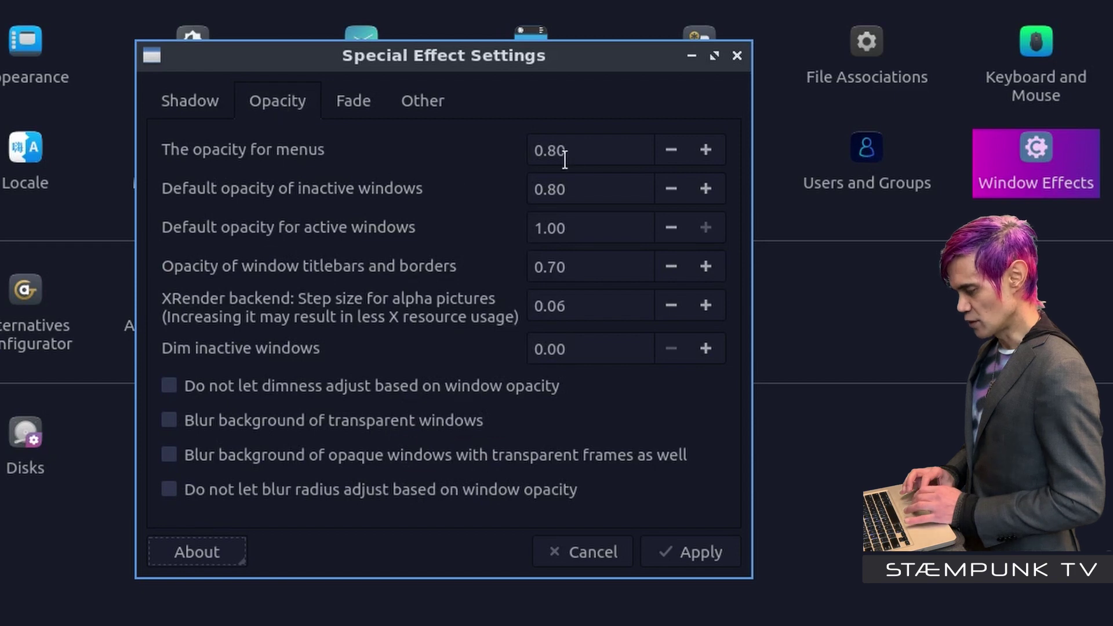
click(706, 145)
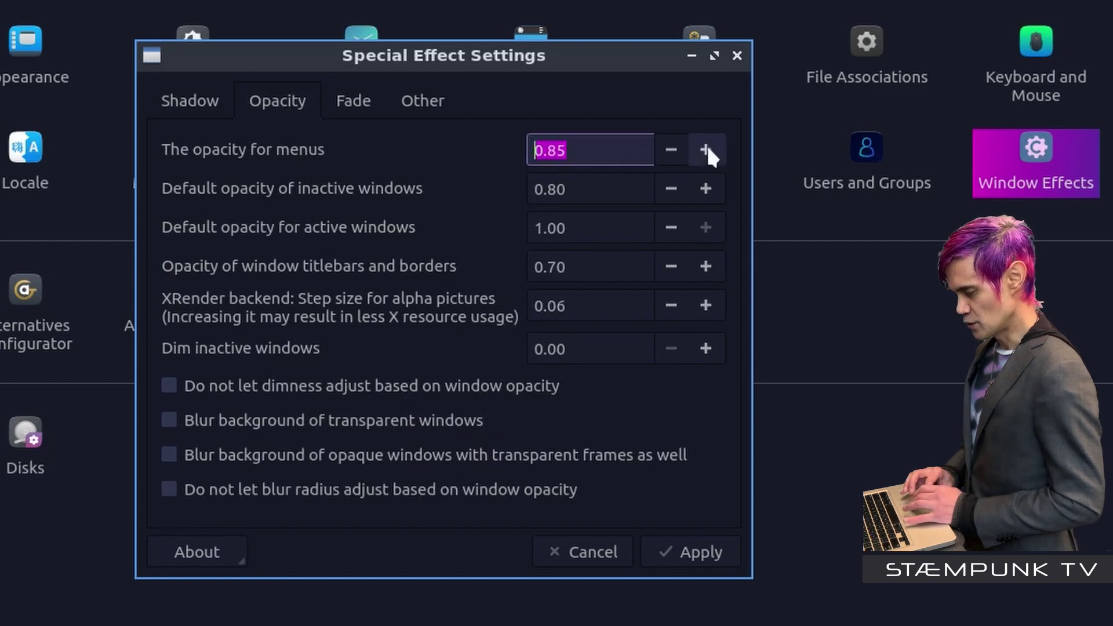
click(706, 145)
click(706, 145)
click(706, 145)
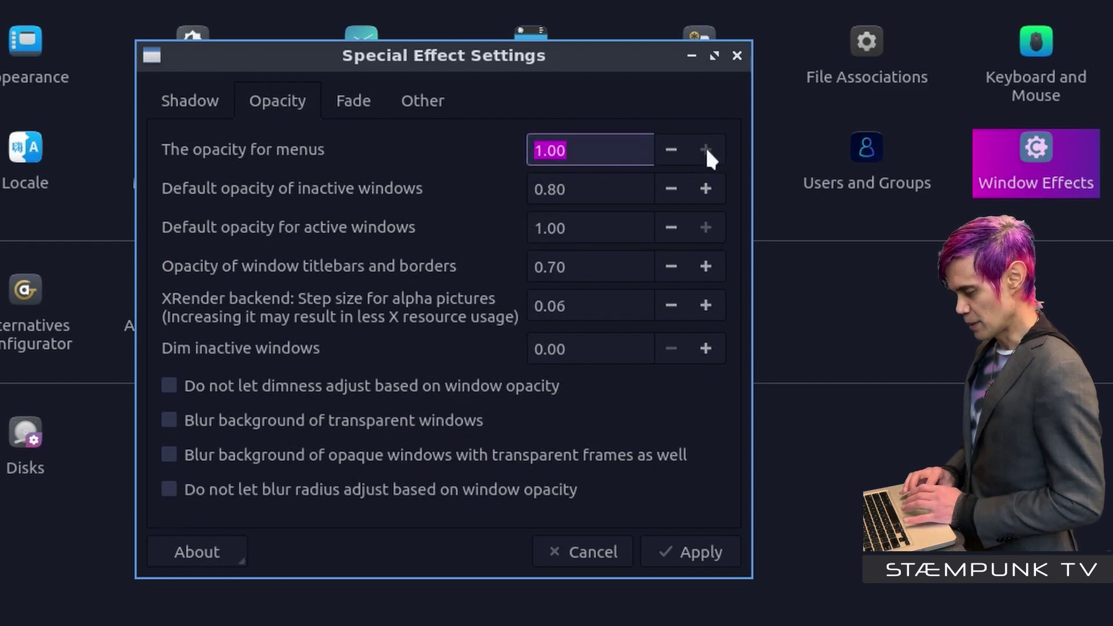
click(705, 188)
click(705, 189)
click(704, 189)
click(705, 189)
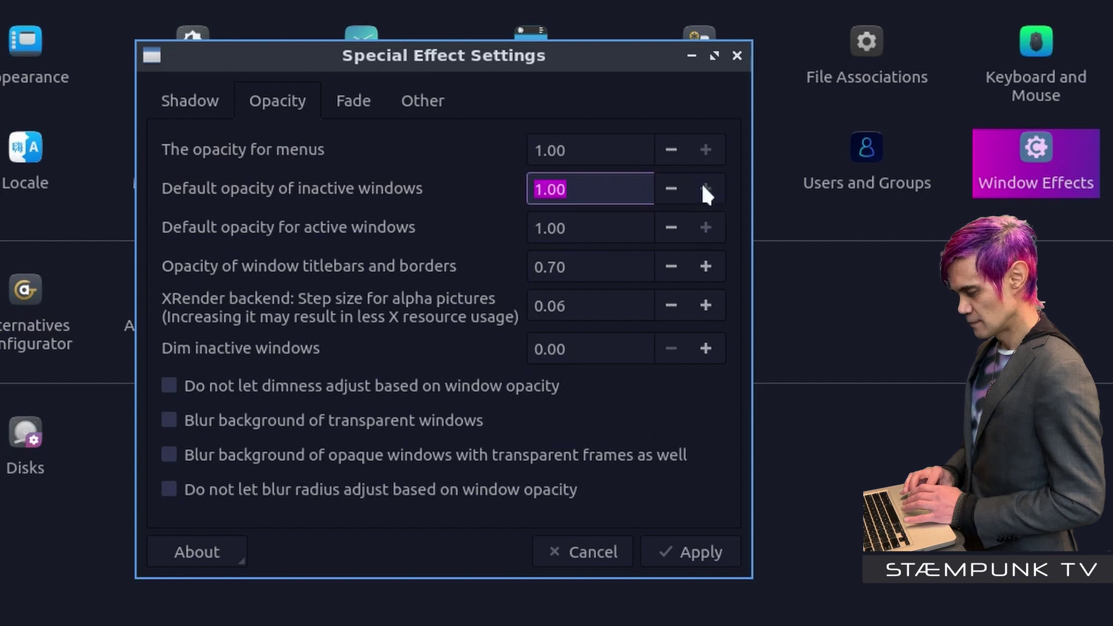
Set the opacity of window titlebars and borders to 1.00, apply it and close the effect settings and Configuration Center
click(706, 266)
click(706, 266)
click(706, 266)
click(707, 266)
click(706, 266)
click(706, 266)
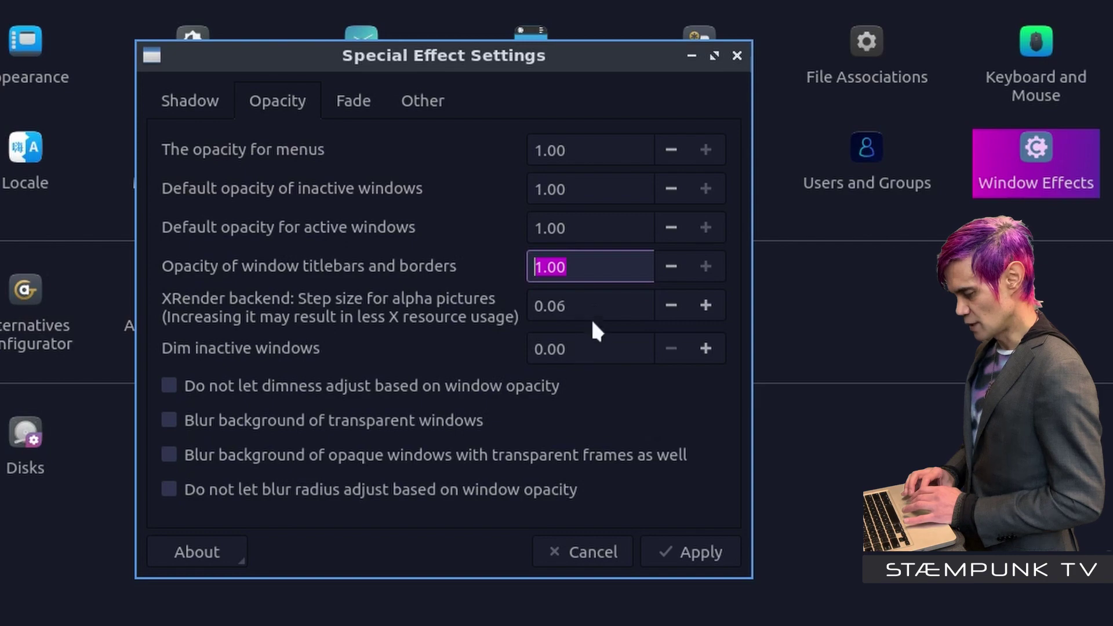
click(698, 556)
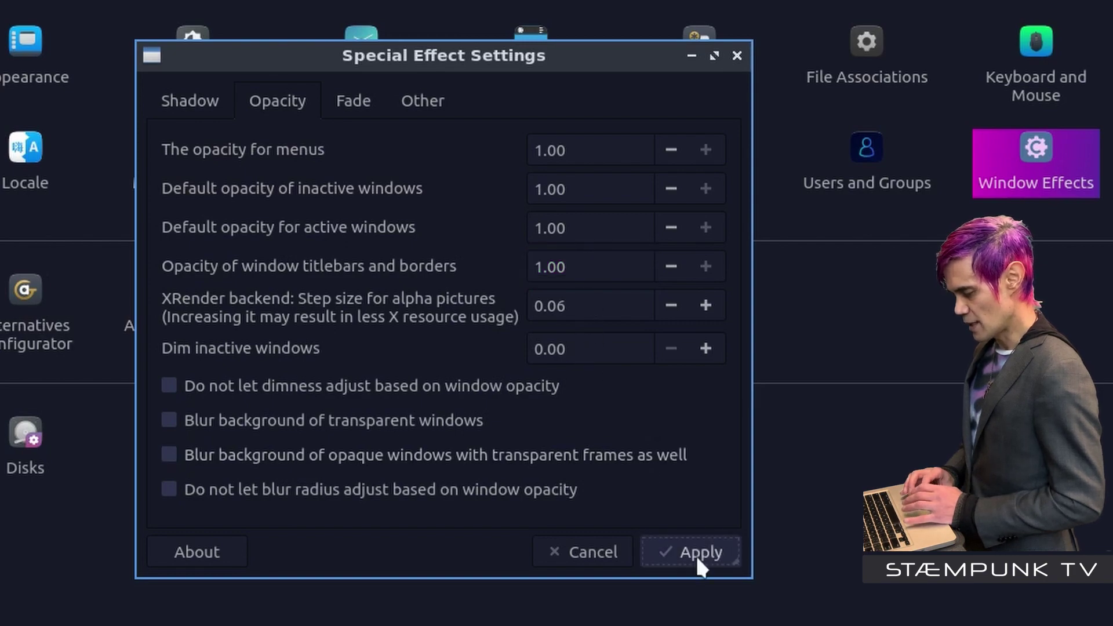
click(585, 552)
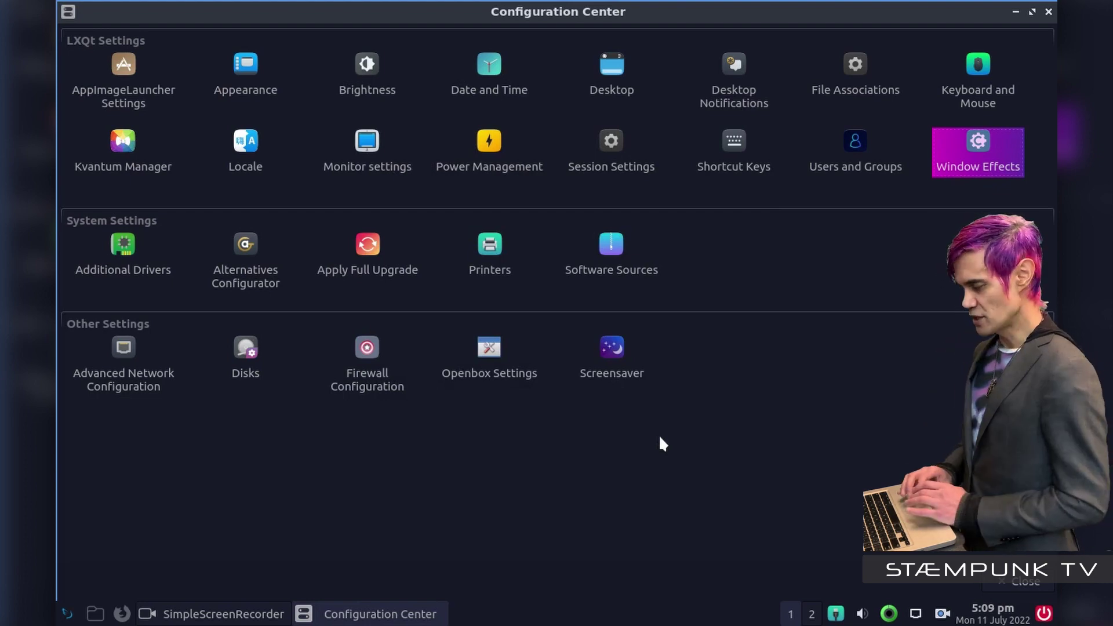
click(1048, 10)
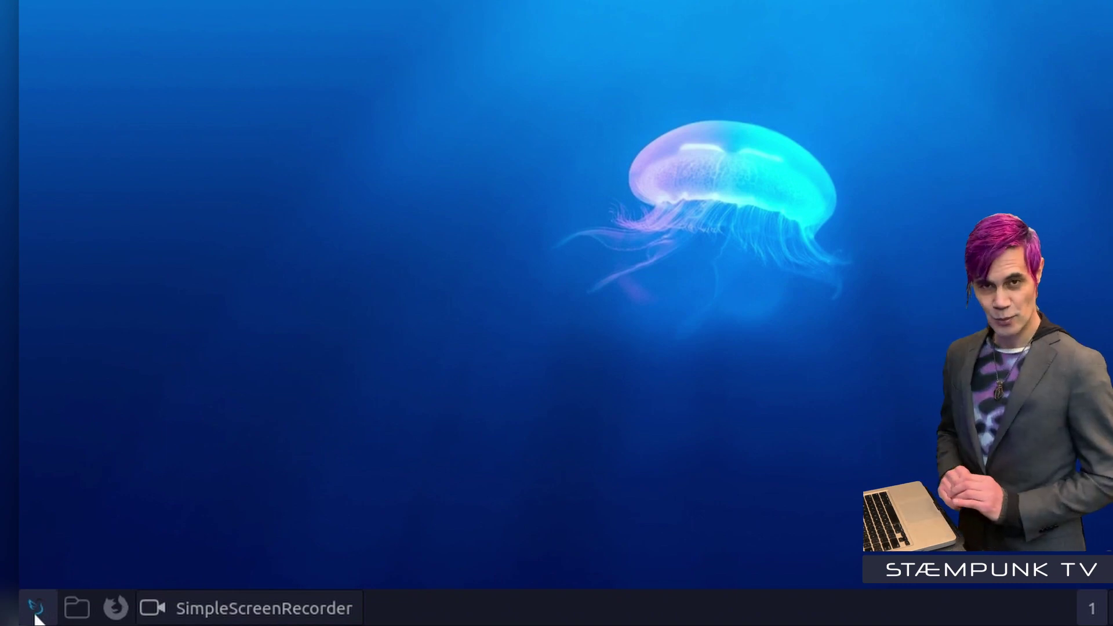
Configure the application menu to use helix_white_shadow.png from the lxqt graphics folder as its custom icon and close the settings
right_click(35, 617)
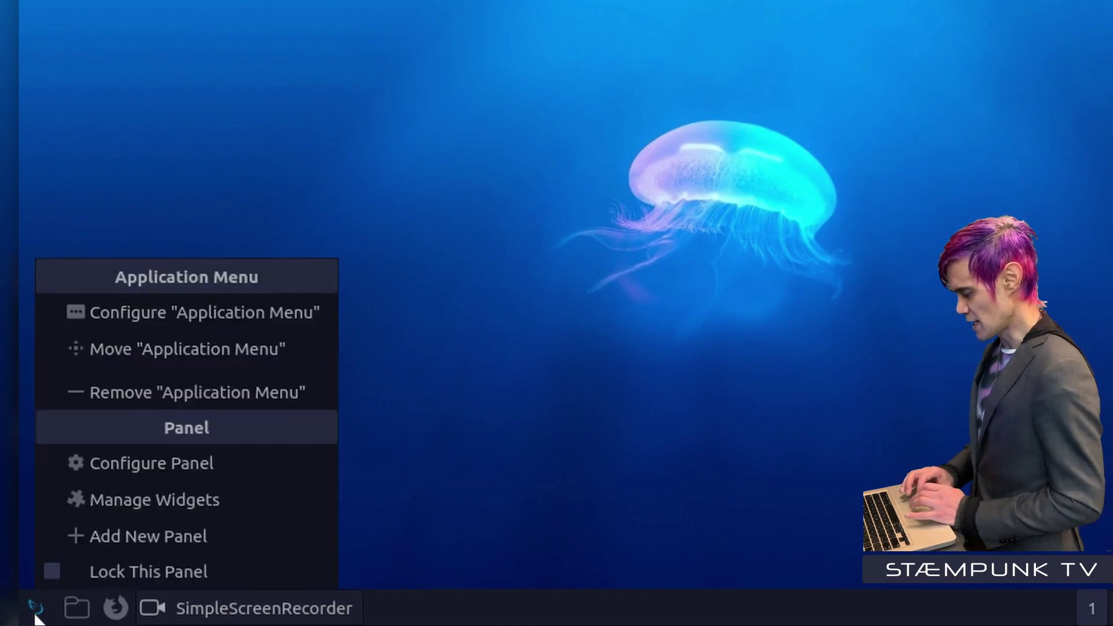
click(197, 314)
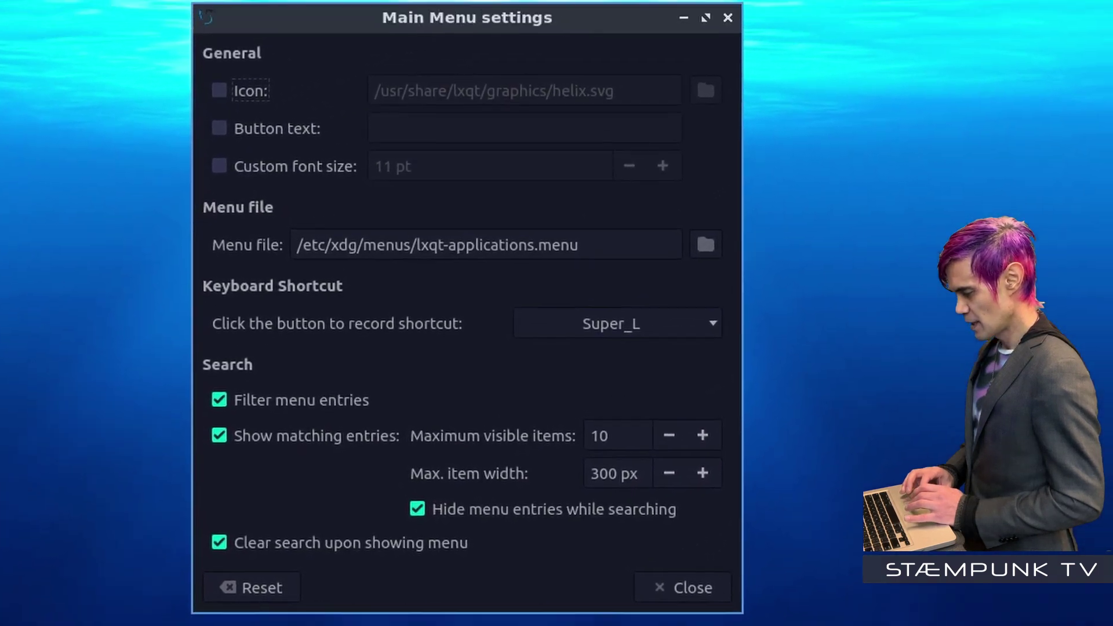
click(220, 91)
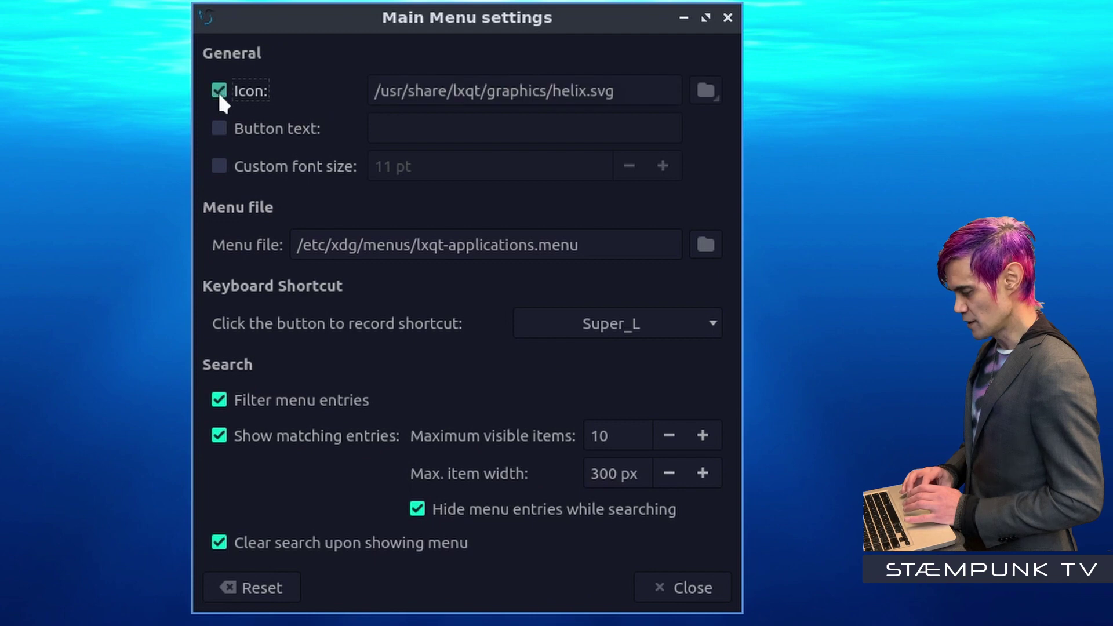
click(706, 90)
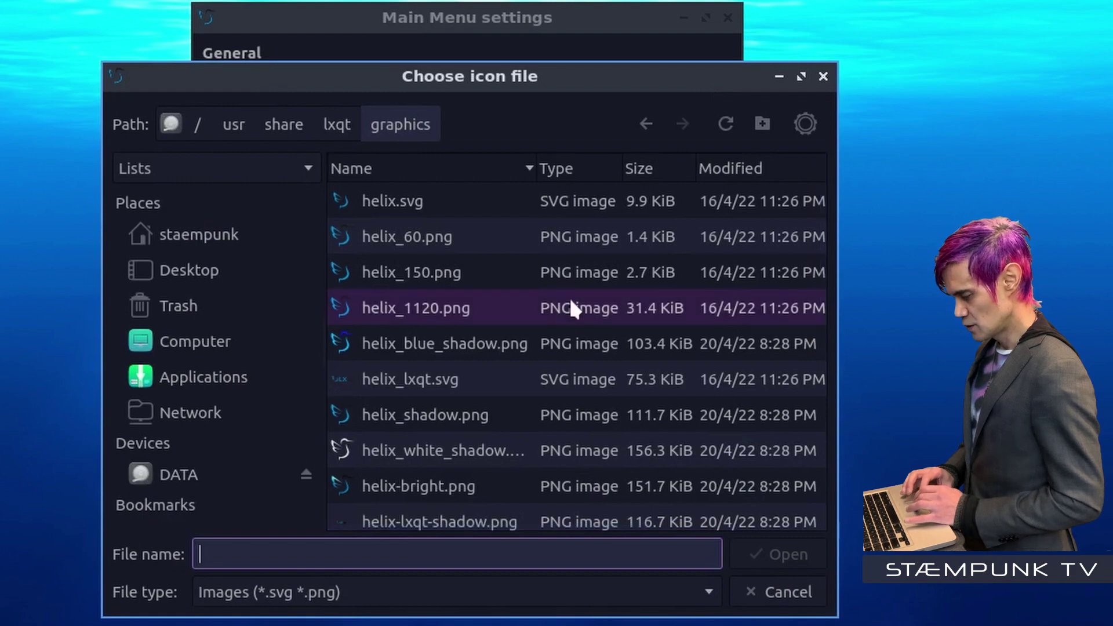
click(419, 449)
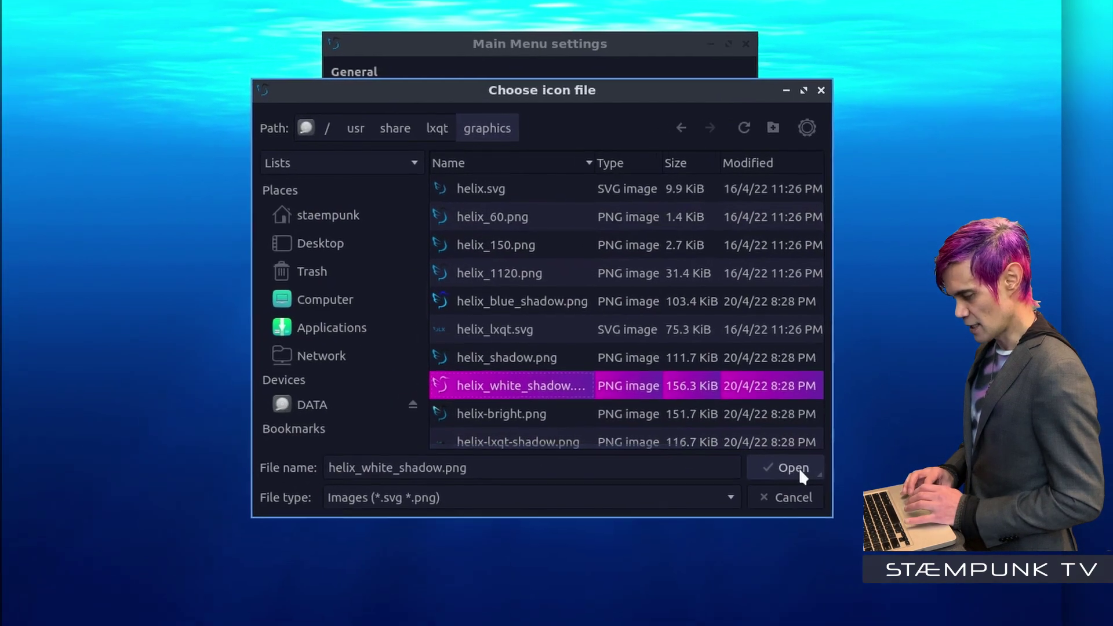
click(777, 508)
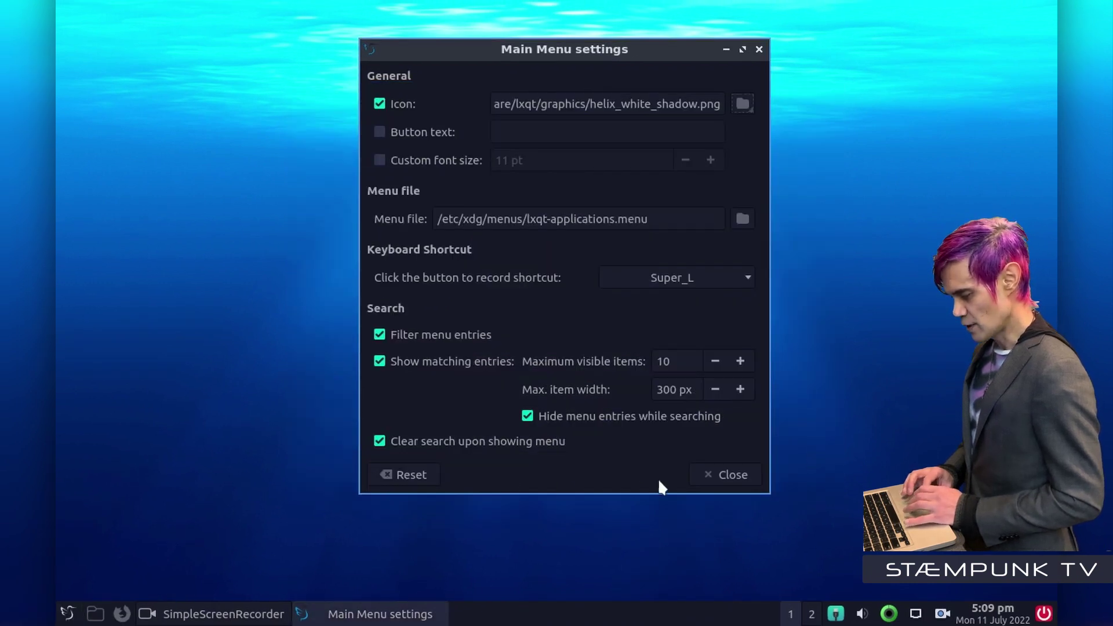
click(732, 476)
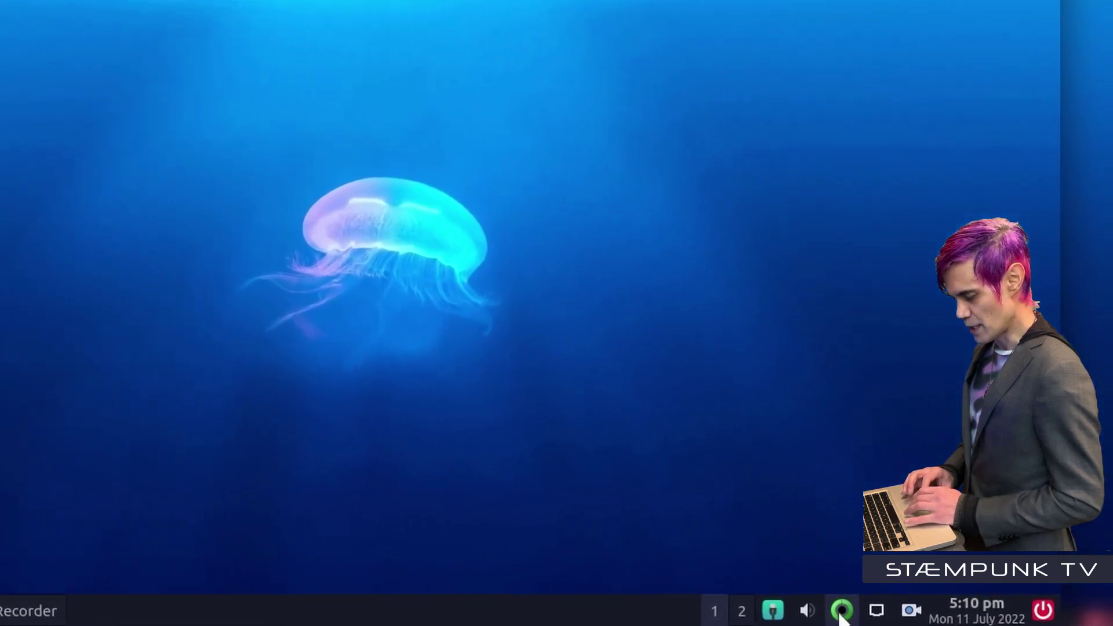
Set the battery indicator's icon to "from theme" in the power management settings and close them
mouse_move(842, 618)
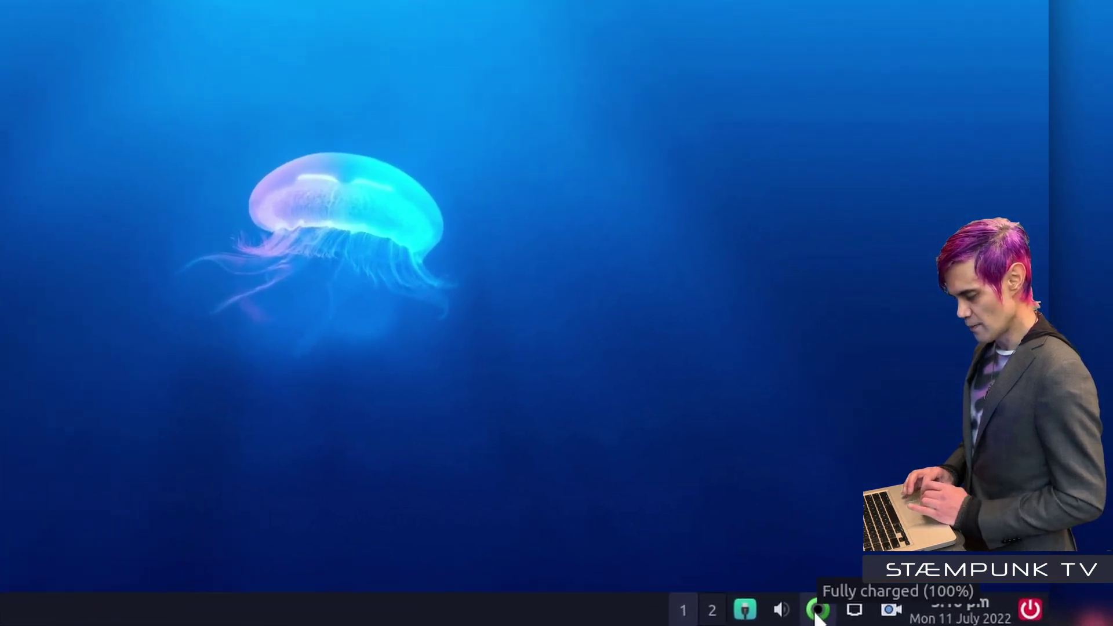
right_click(817, 614)
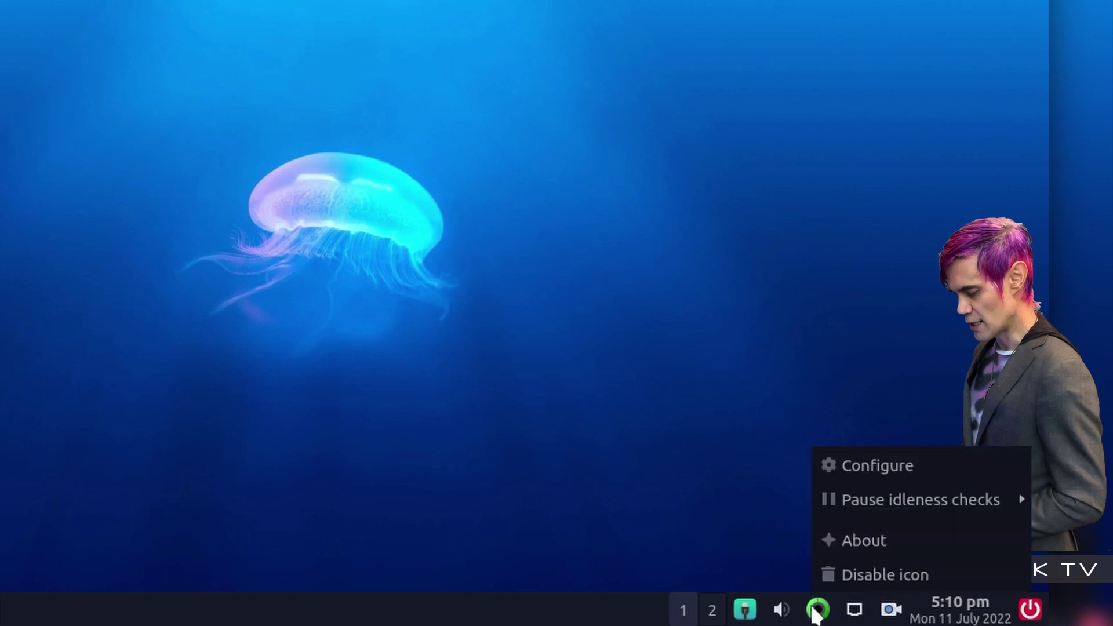
click(905, 466)
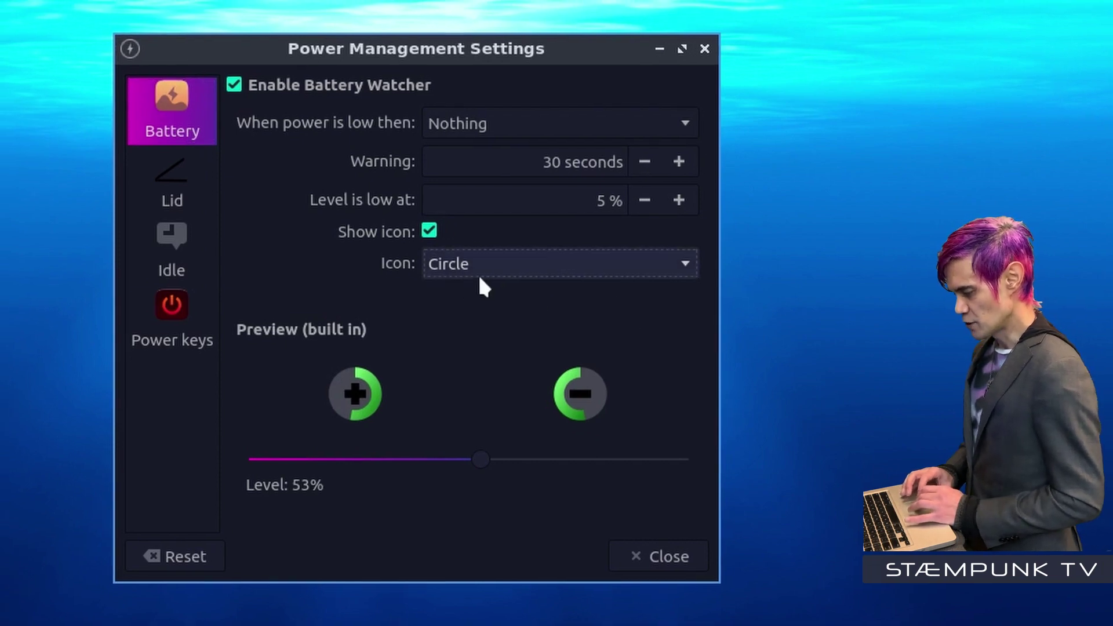
click(586, 269)
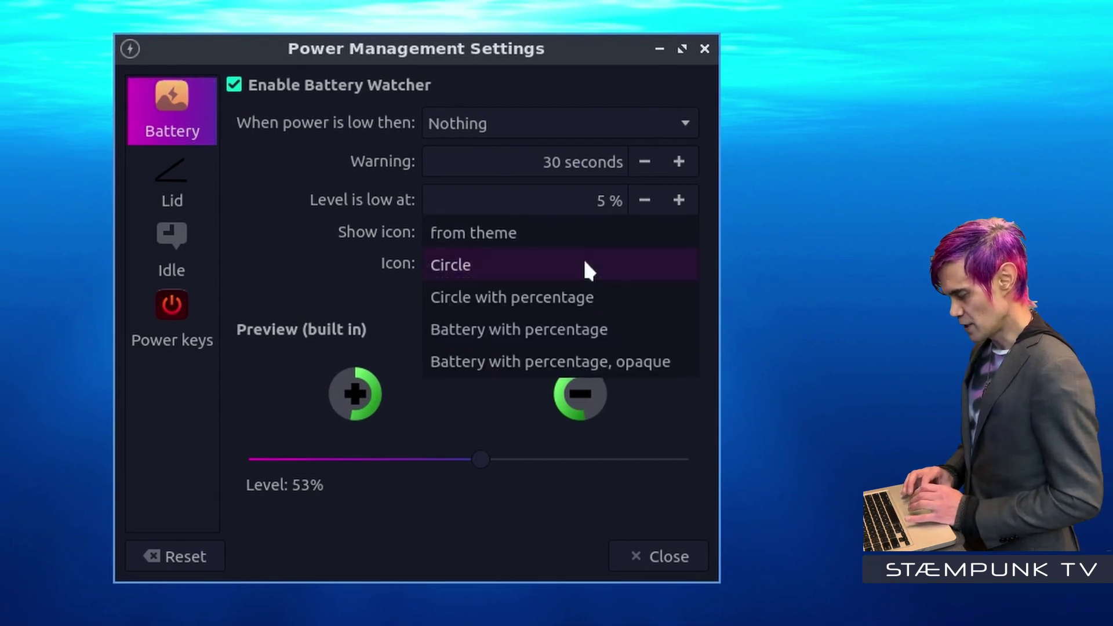
click(576, 231)
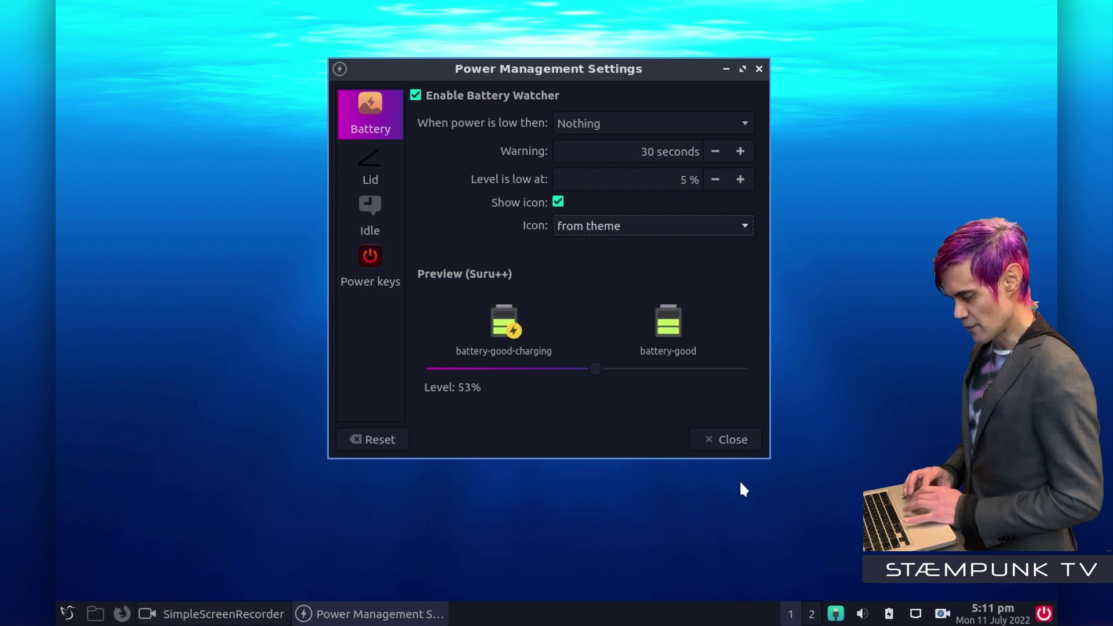
click(740, 444)
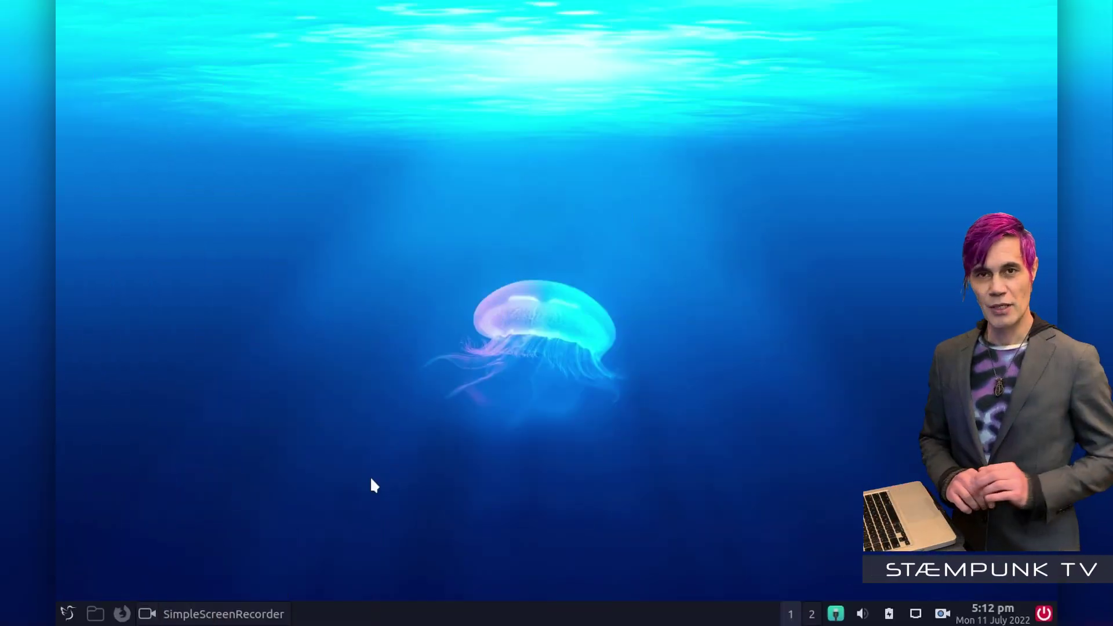
Open the background settings in Desktop Preferences and start browsing for a wallpaper image file
right_click(397, 248)
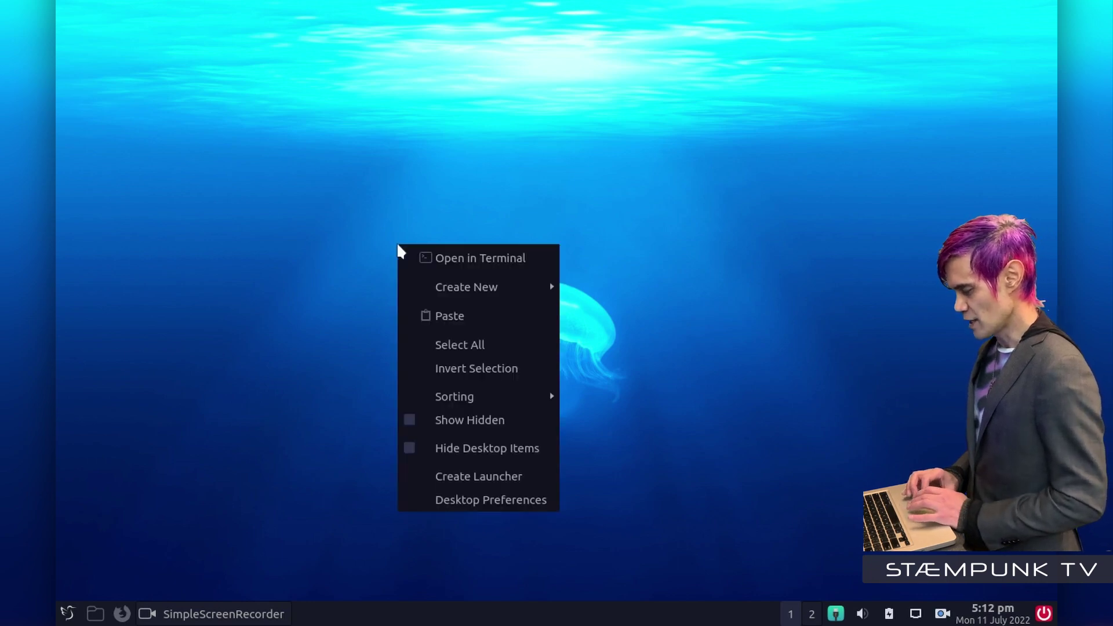
click(499, 507)
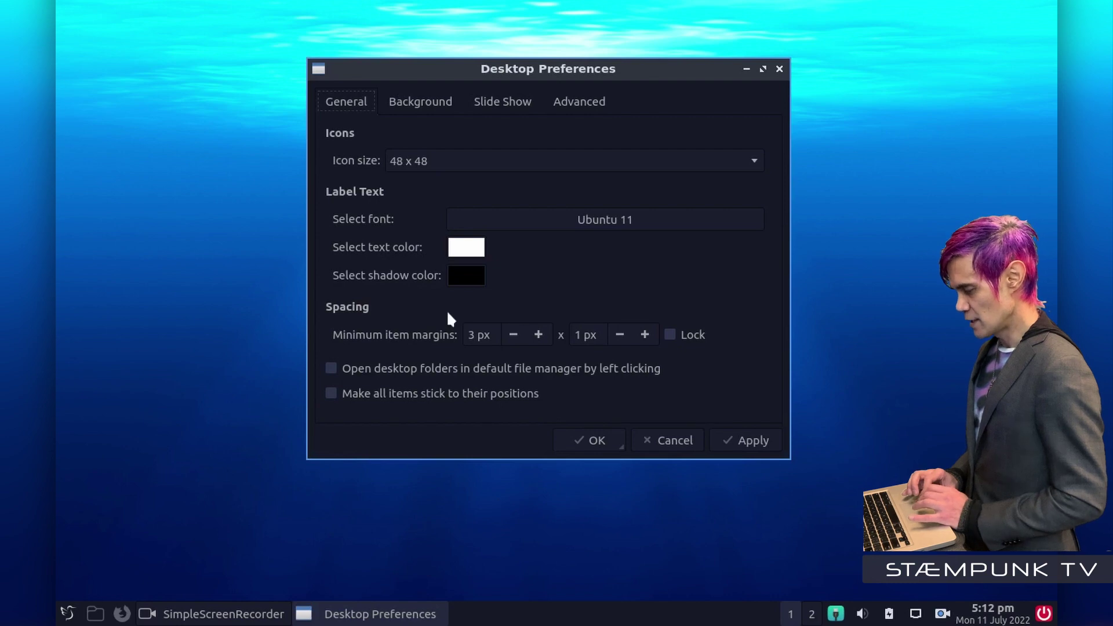
click(426, 103)
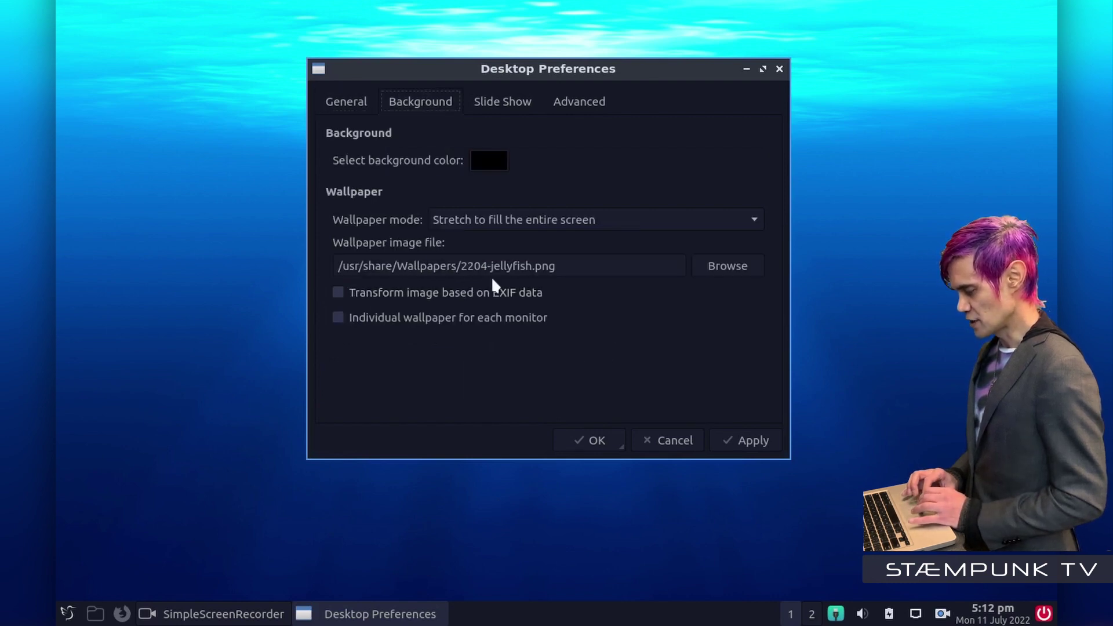
click(728, 267)
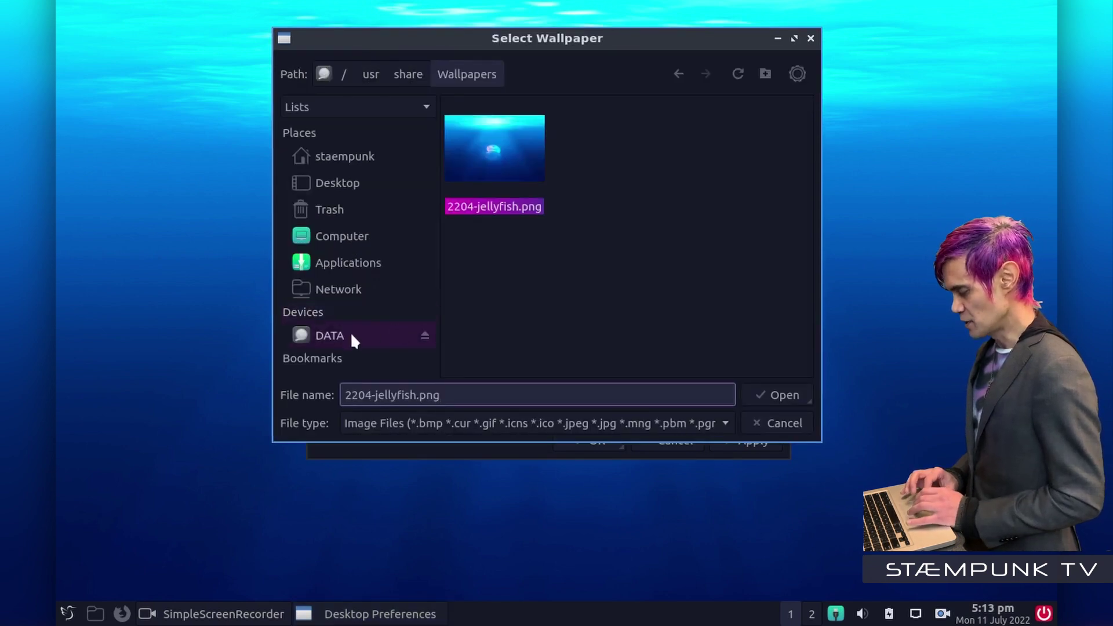
Maximize the wallpaper chooser and navigate on the DATA drive to Mega-BoMF/STAEMX-Assets/Backgrounds-STAEMX
click(349, 336)
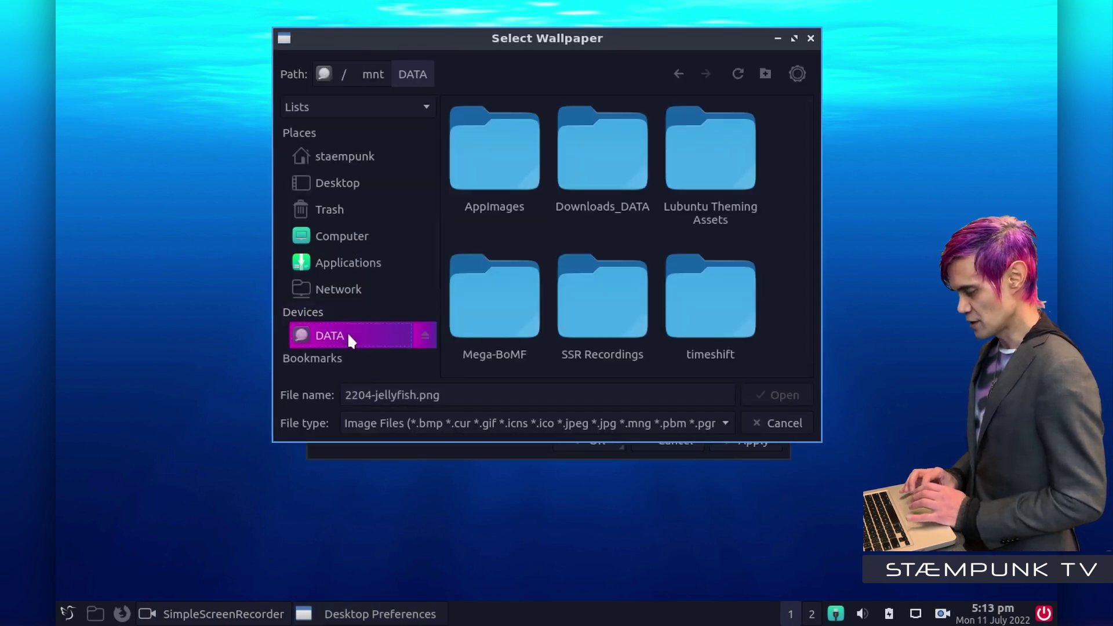
double_click(495, 296)
scroll(661, 229, down, 1)
scroll(659, 224, down, 6)
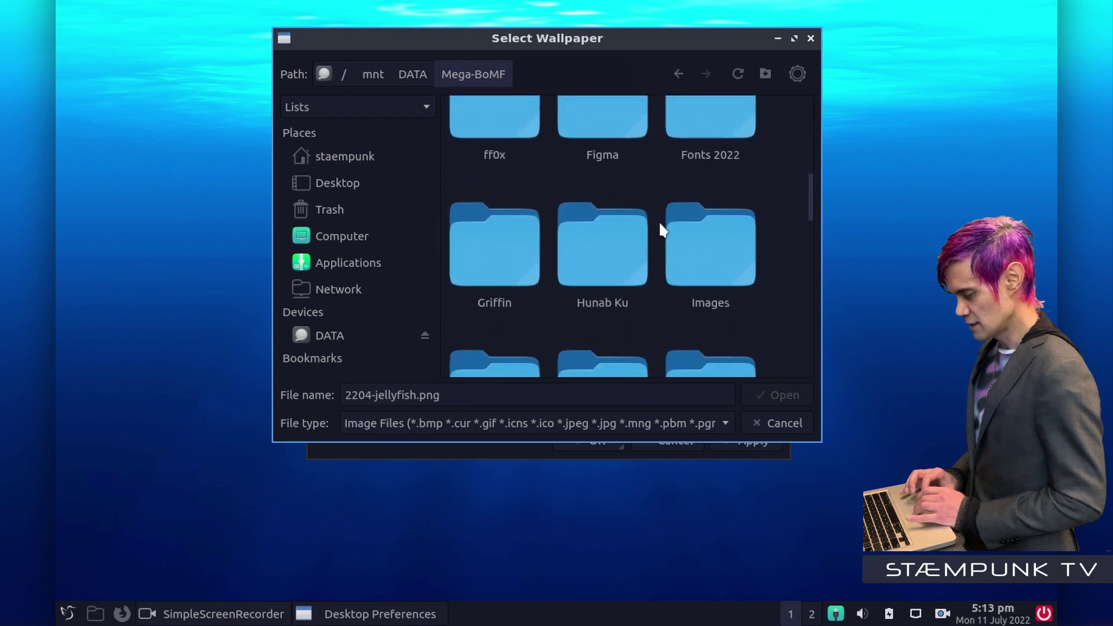
scroll(660, 224, up, 6)
scroll(655, 225, down, 5)
scroll(650, 227, down, 1)
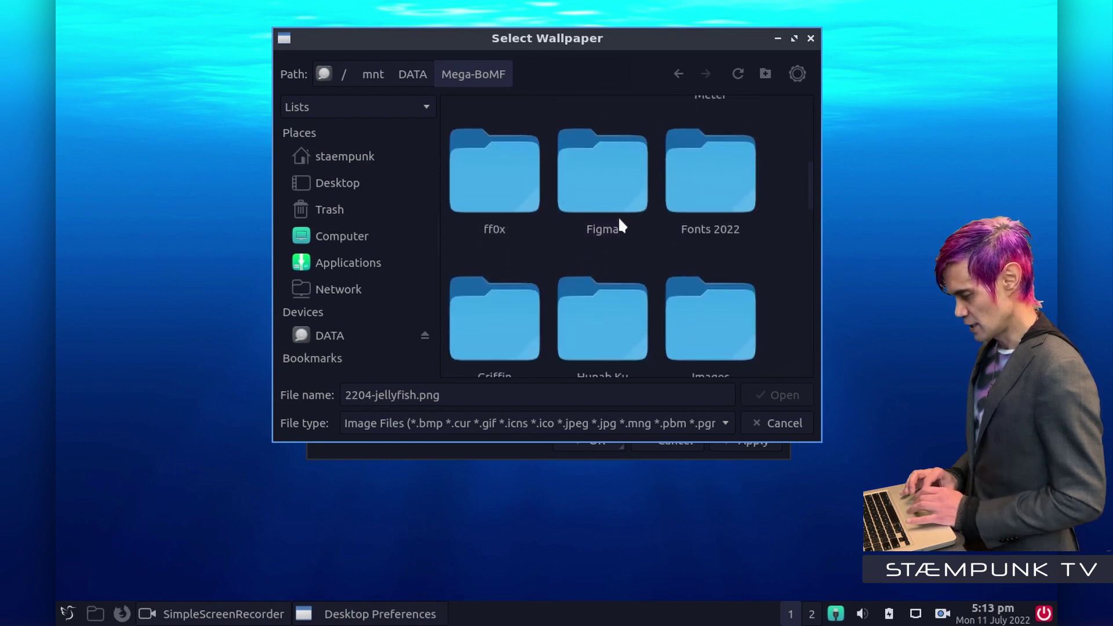
click(791, 38)
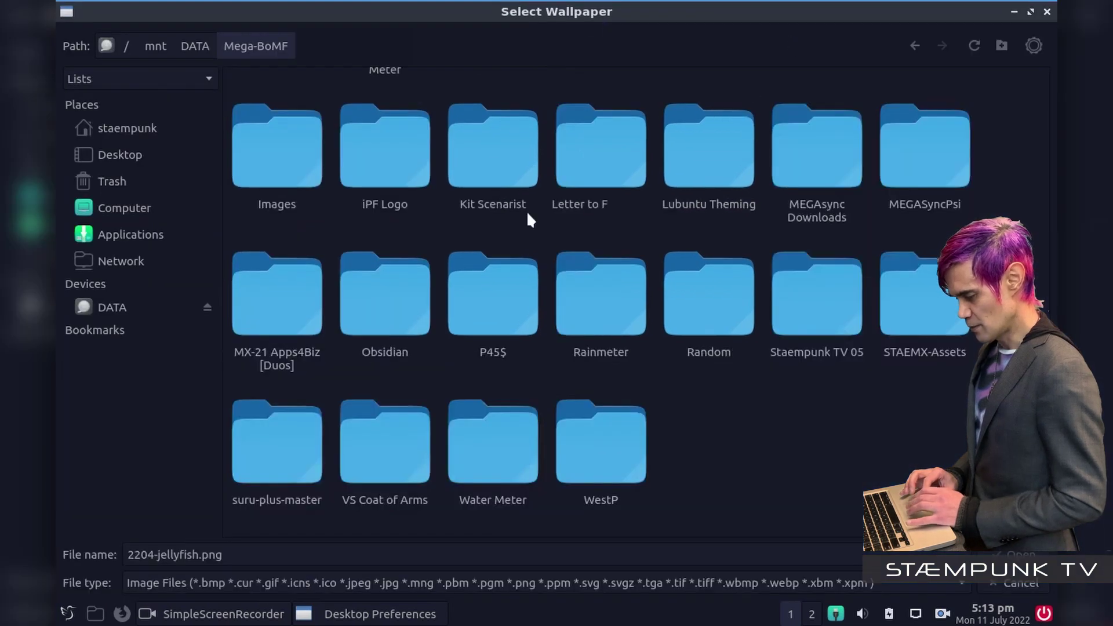
double_click(919, 303)
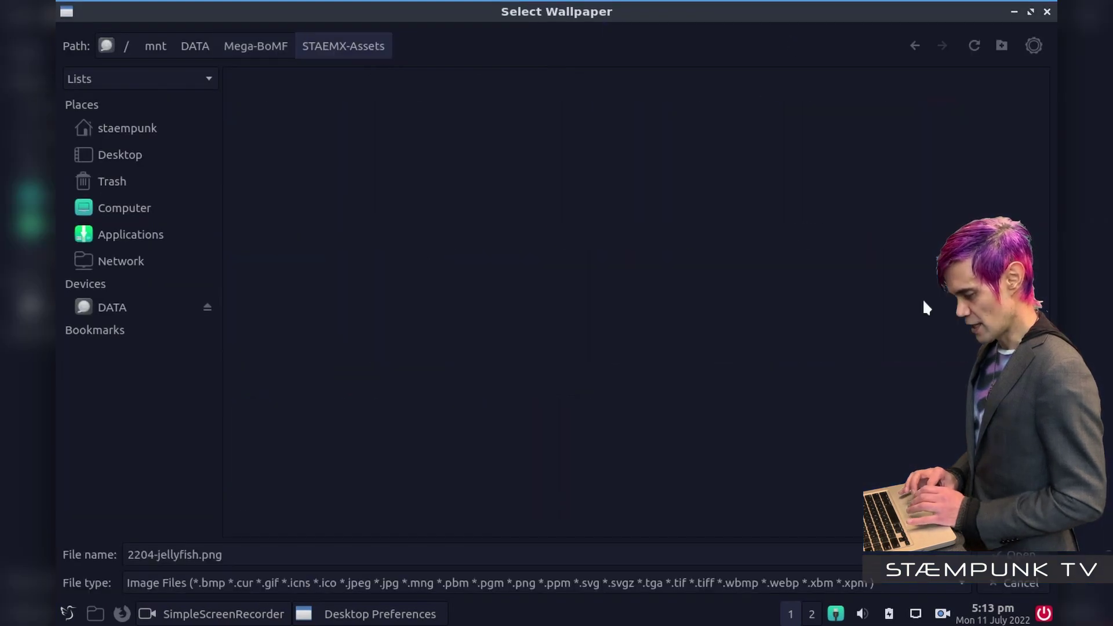
click(273, 125)
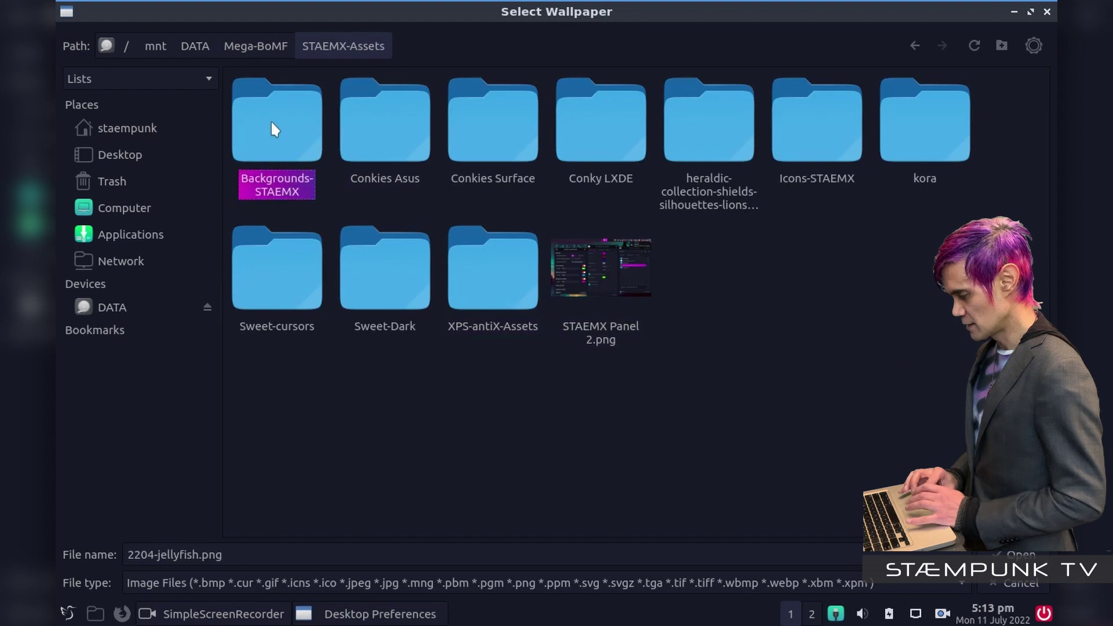
double_click(272, 124)
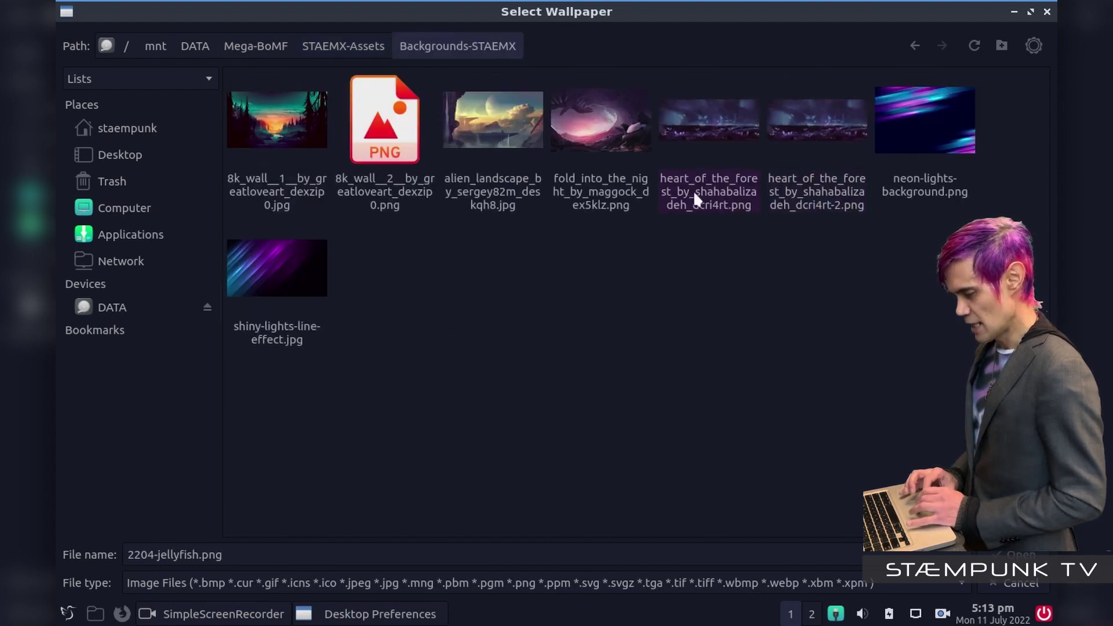
Choose the heart_of_the_forest PNG without the "-2" suffix as the wallpaper and apply it
click(709, 129)
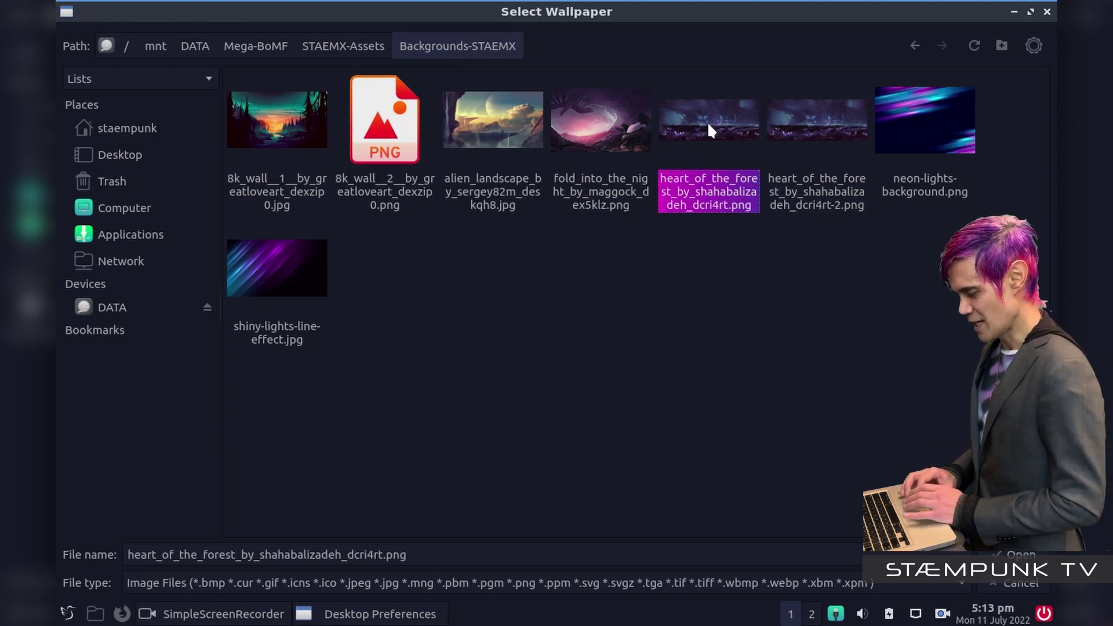
click(1009, 559)
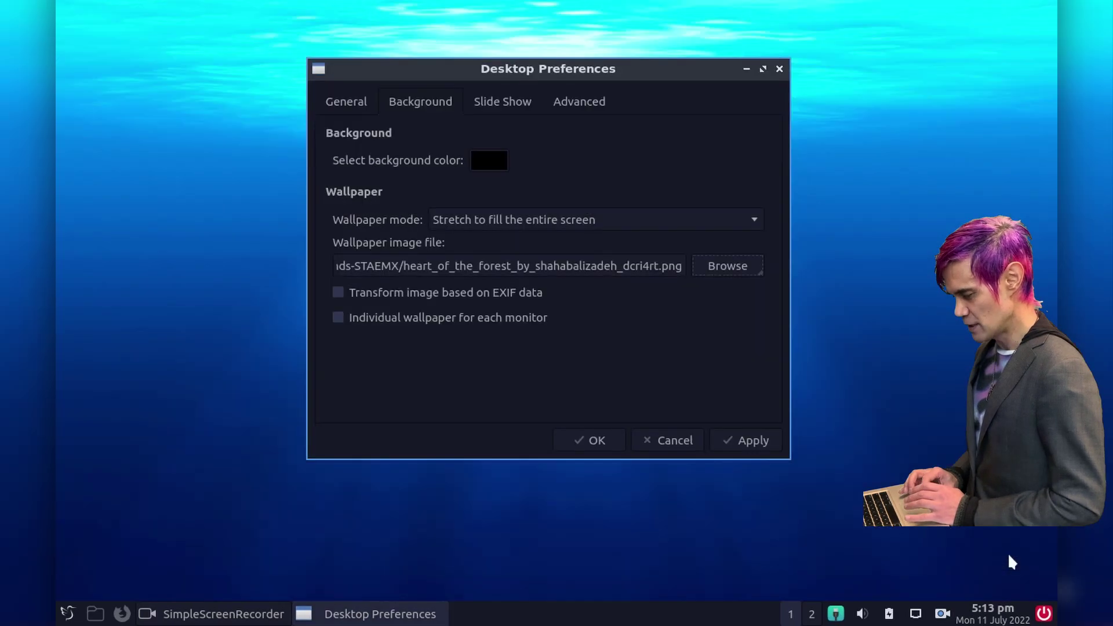
click(759, 441)
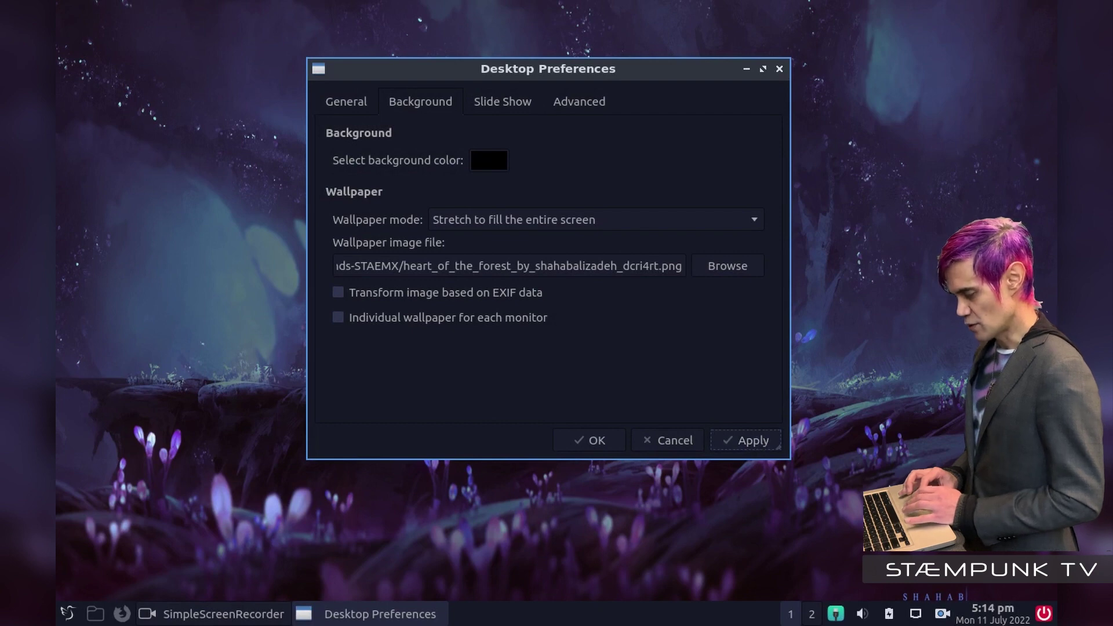
Set the wallpaper mode to "Center on the screen", apply it and close Desktop Preferences
click(622, 223)
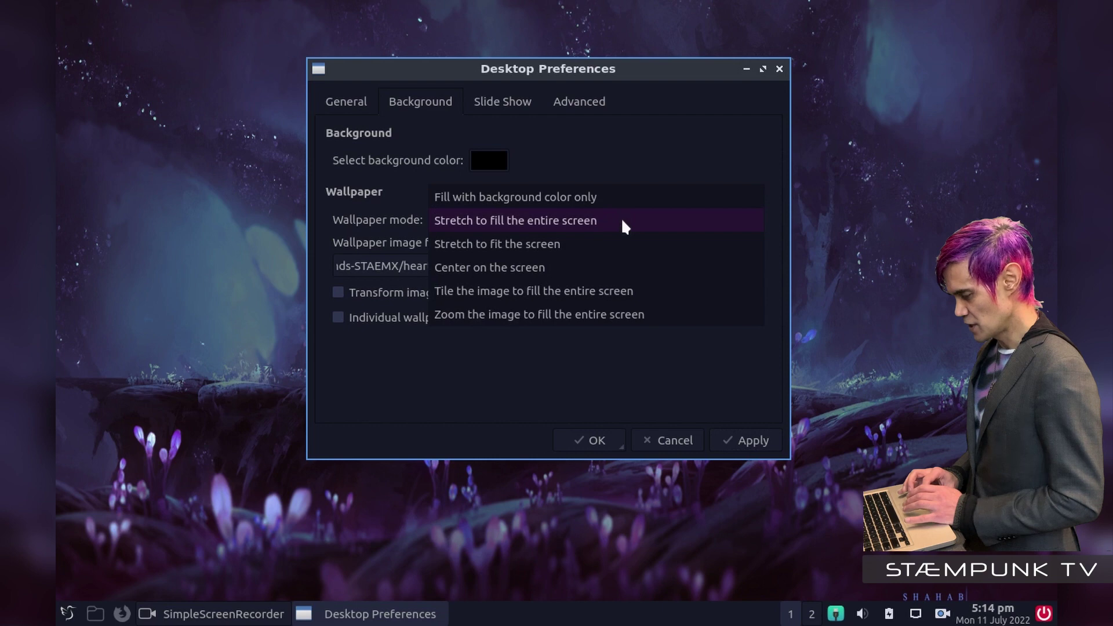
click(611, 266)
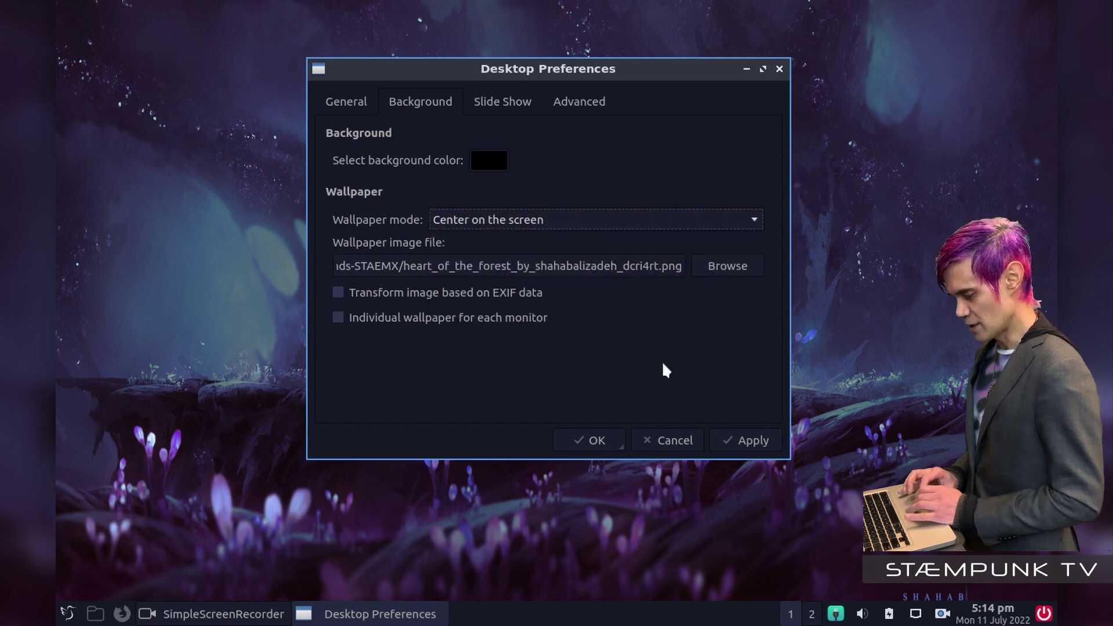
click(744, 439)
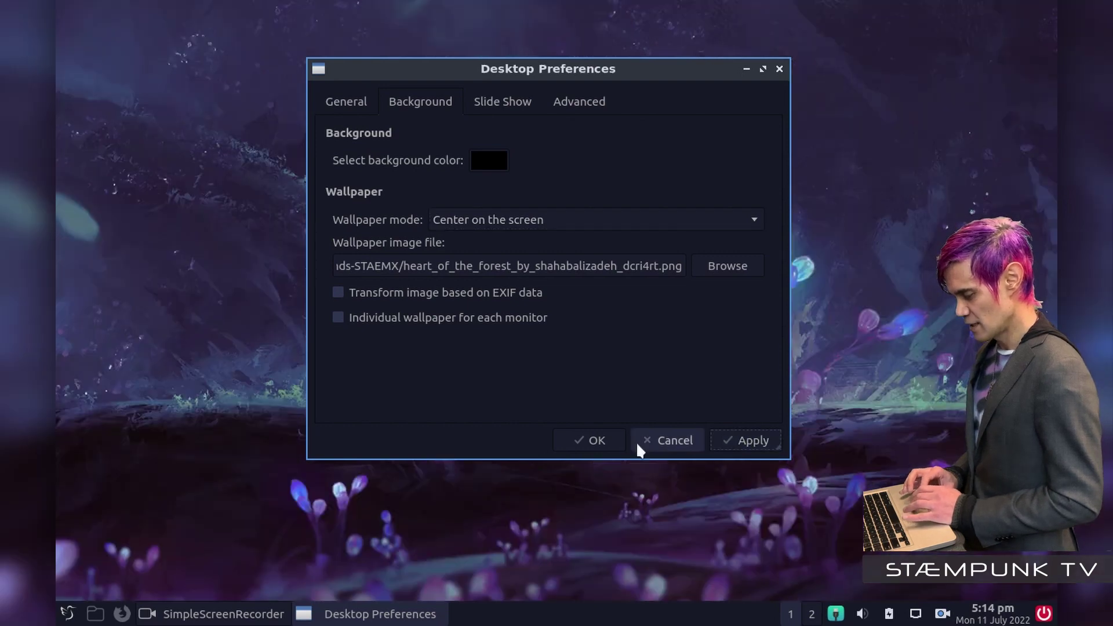
click(587, 438)
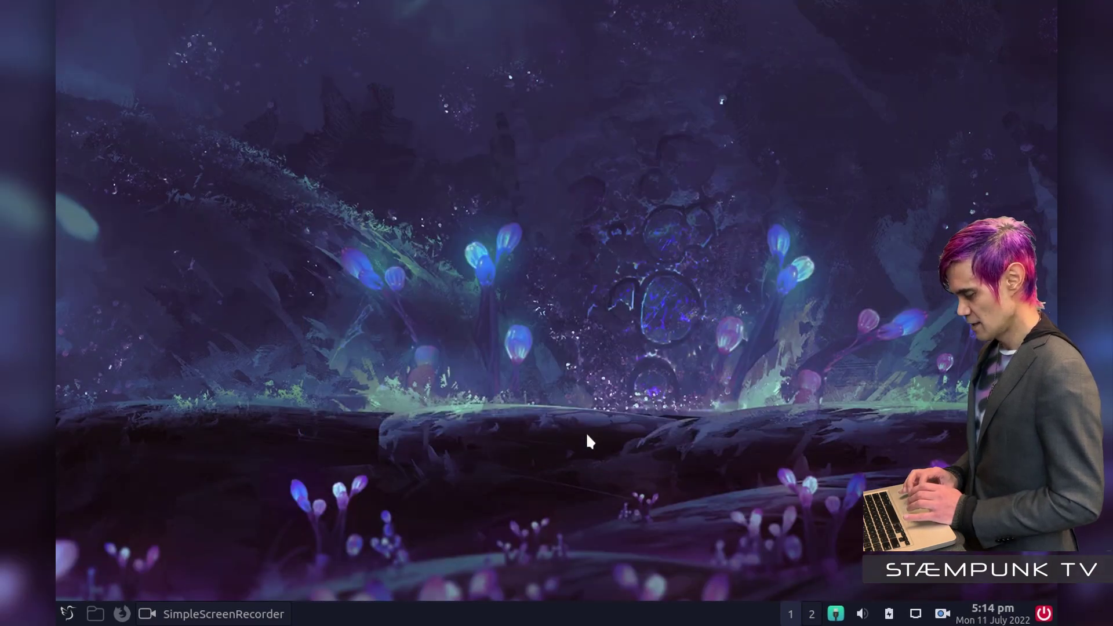